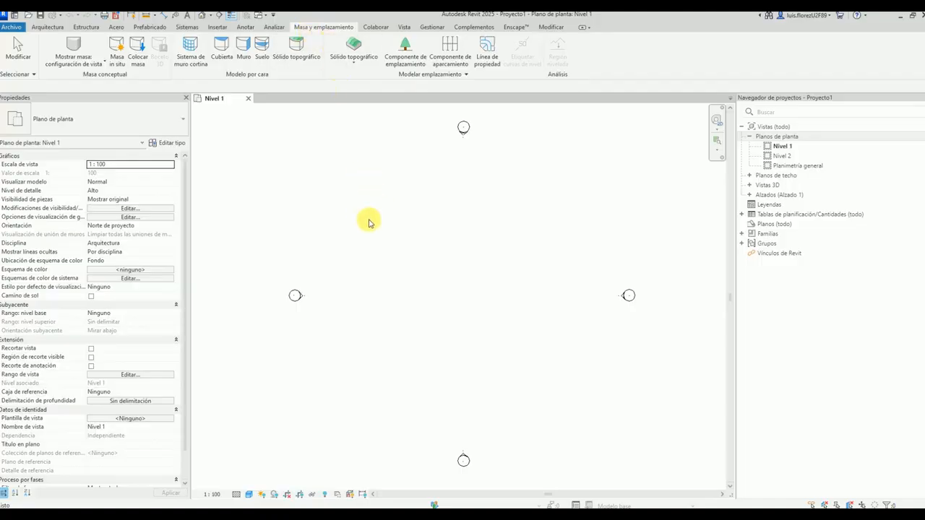
# Show masses with the form and floors display setting (Mostrar masa: forma y suelos).
pyautogui.press('Escape')
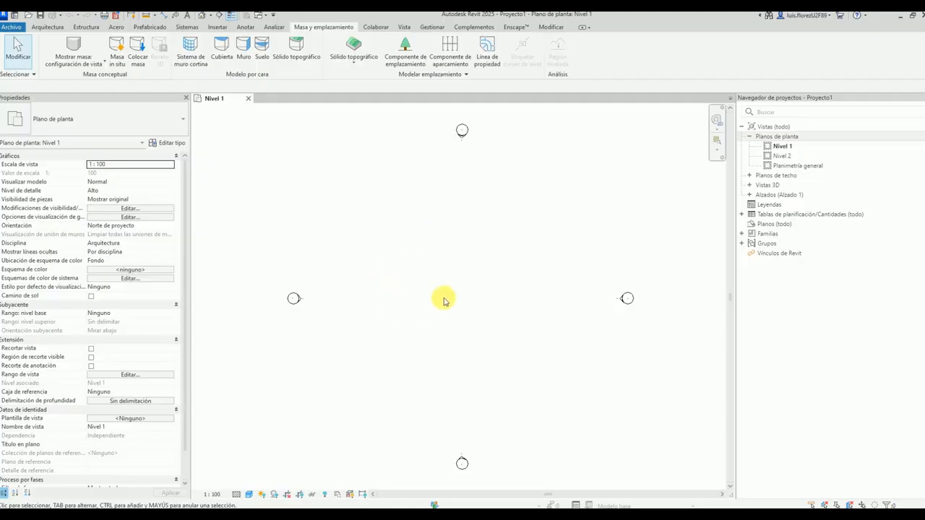
pyautogui.moveTo(444, 301); pyautogui.dragTo(425, 297, button='middle')
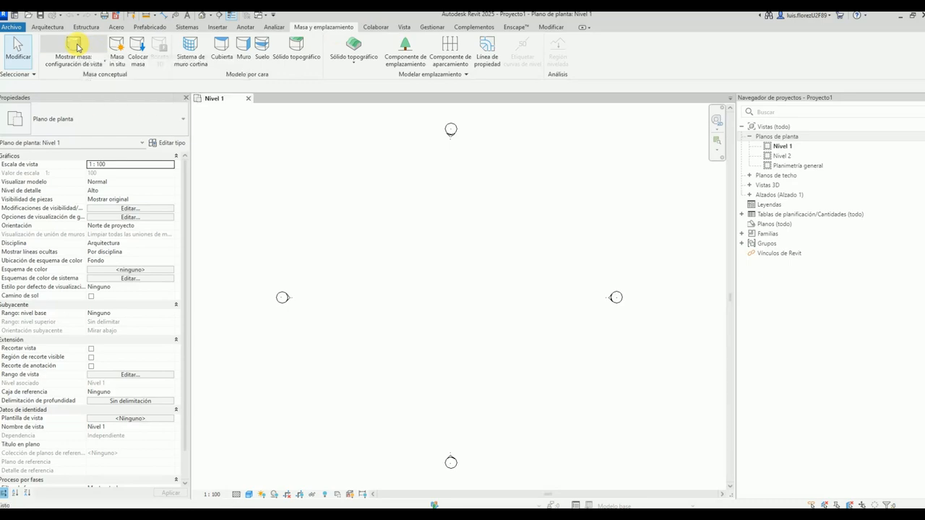
pyautogui.click(92, 64)
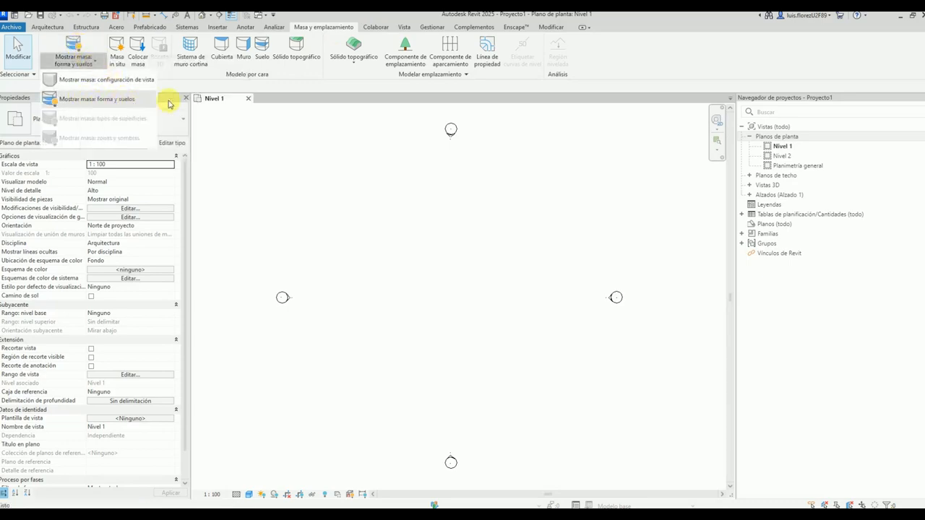
pyautogui.click(288, 109)
pyautogui.click(82, 46)
pyautogui.click(81, 46)
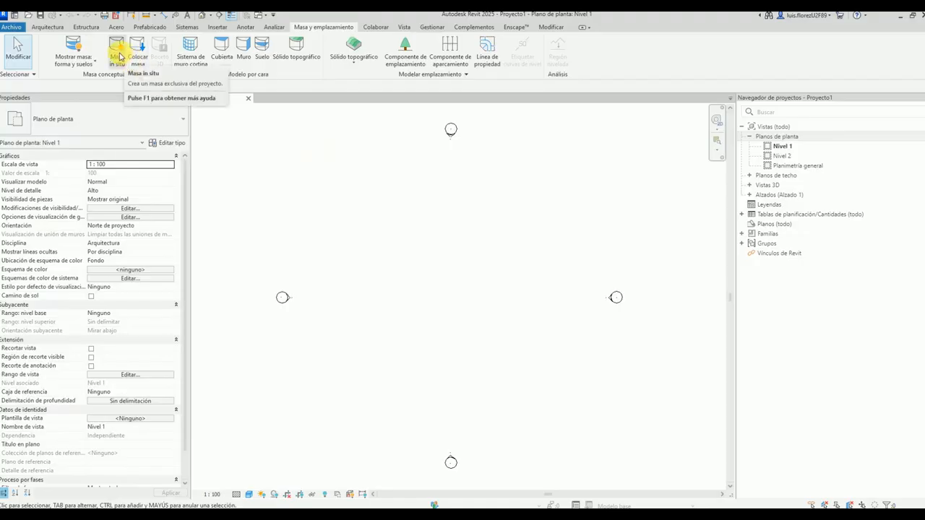
# Create an in-place mass named "Edificio ejemplo".
pyautogui.click(122, 58)
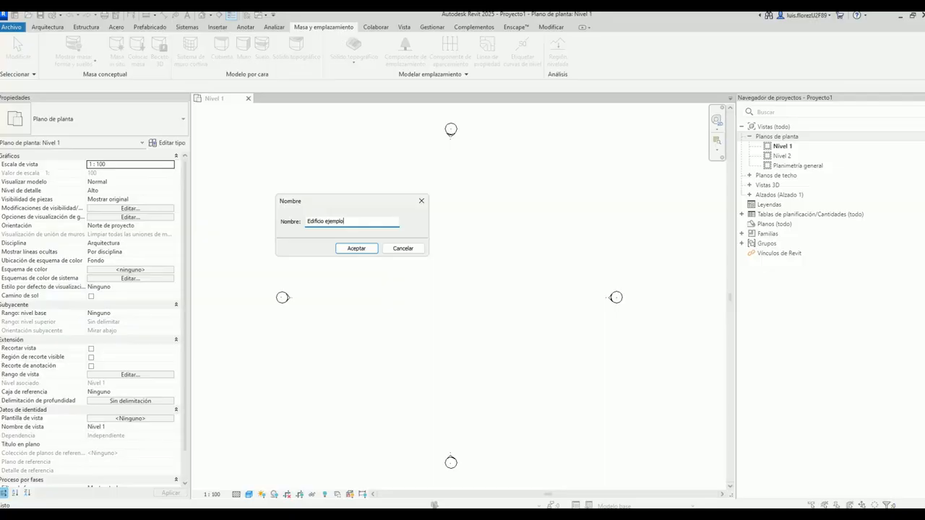
pyautogui.press('Return')
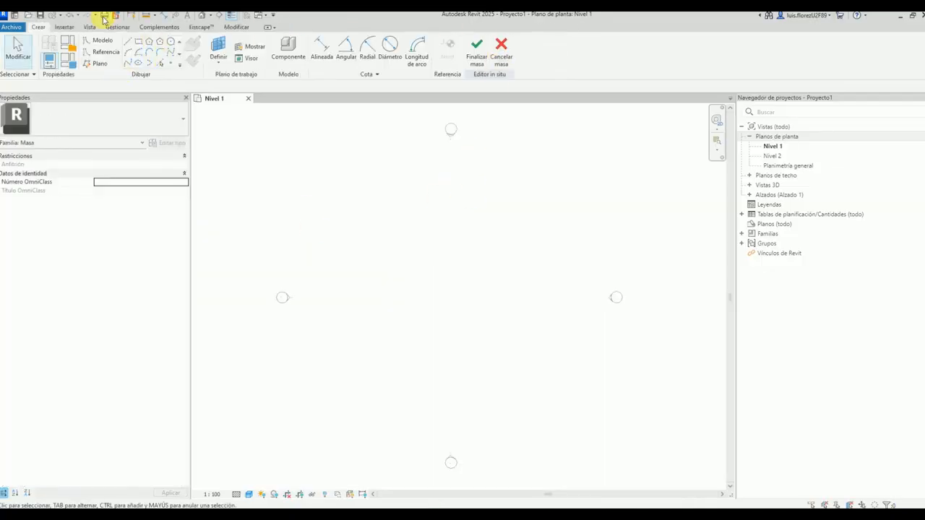
# Sketch a rectangle of model lines on Nivel 1, in the middle of the four elevation markers.
pyautogui.click(784, 147)
pyautogui.click(130, 44)
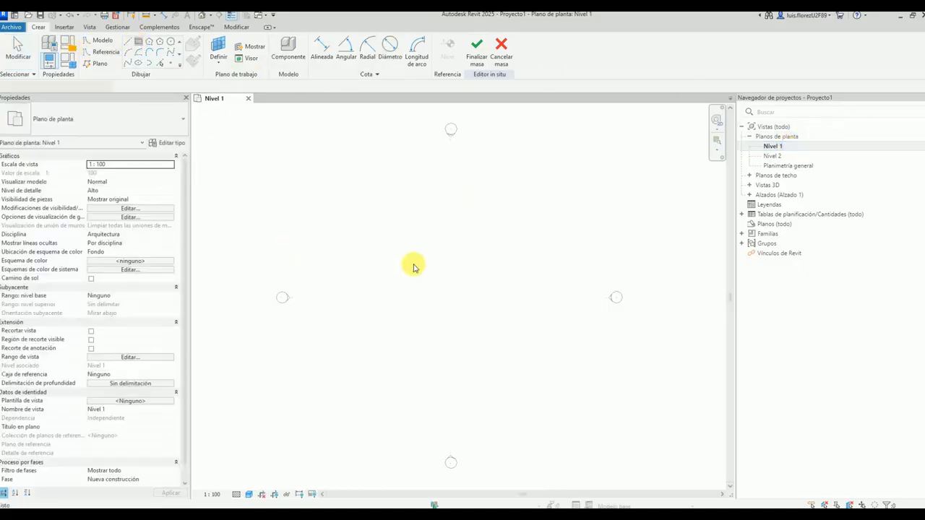
pyautogui.click(374, 230)
pyautogui.click(496, 334)
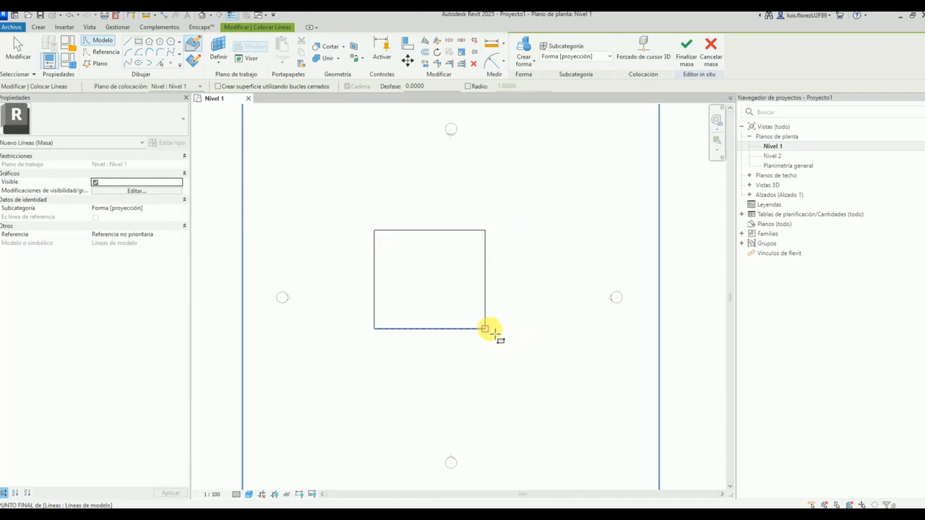
pyautogui.press('Escape')
pyautogui.press('Escape')
pyautogui.scroll(2, 465, 307)
pyautogui.scroll(-1, 414, 272)
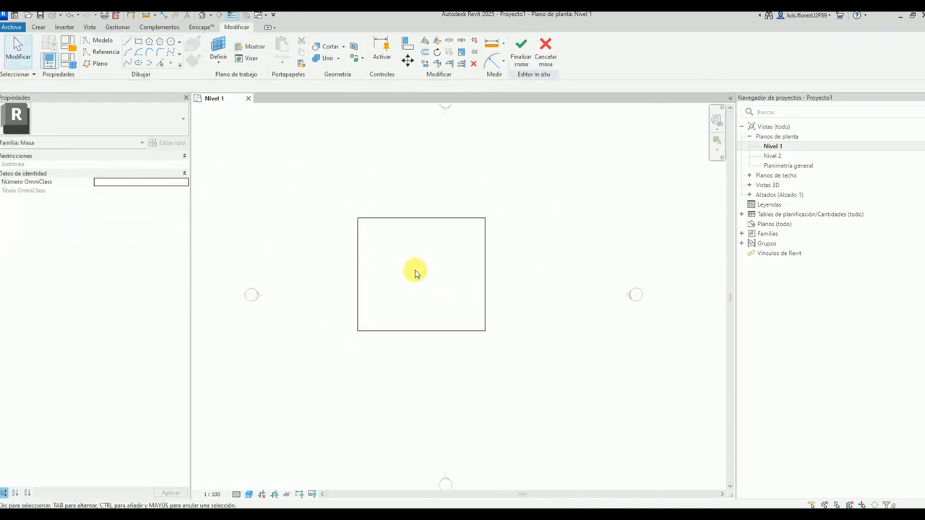
# Open the default 3D view and inspect the rectangle's closed chain of lines.
pyautogui.moveTo(415, 273); pyautogui.dragTo(412, 275, button='middle')
pyautogui.press('3')
pyautogui.press('d')
pyautogui.scroll(4, 477, 281)
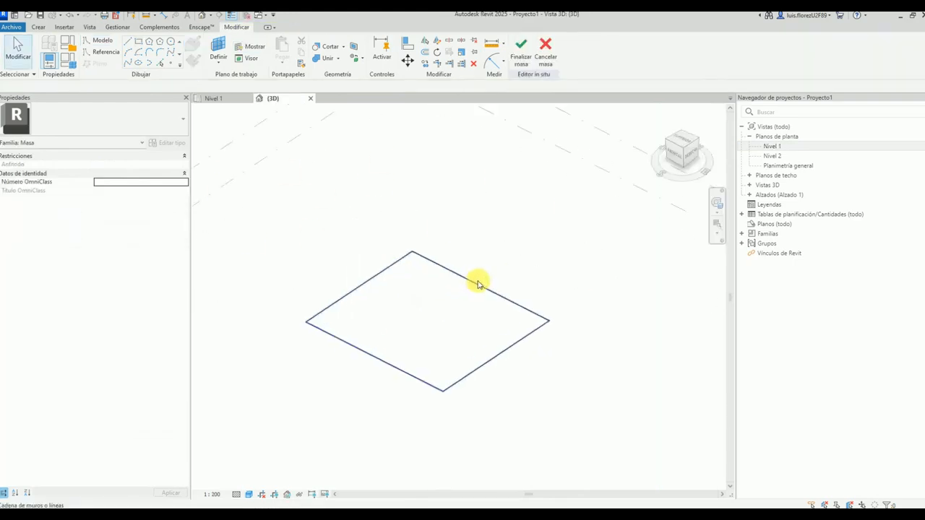
pyautogui.scroll(-2, 477, 272)
pyautogui.keyDown('shift'); pyautogui.moveTo(485, 263); pyautogui.dragTo(458, 279, button='middle'); pyautogui.keyUp('shift')
pyautogui.scroll(2, 457, 281)
pyautogui.click(452, 286)
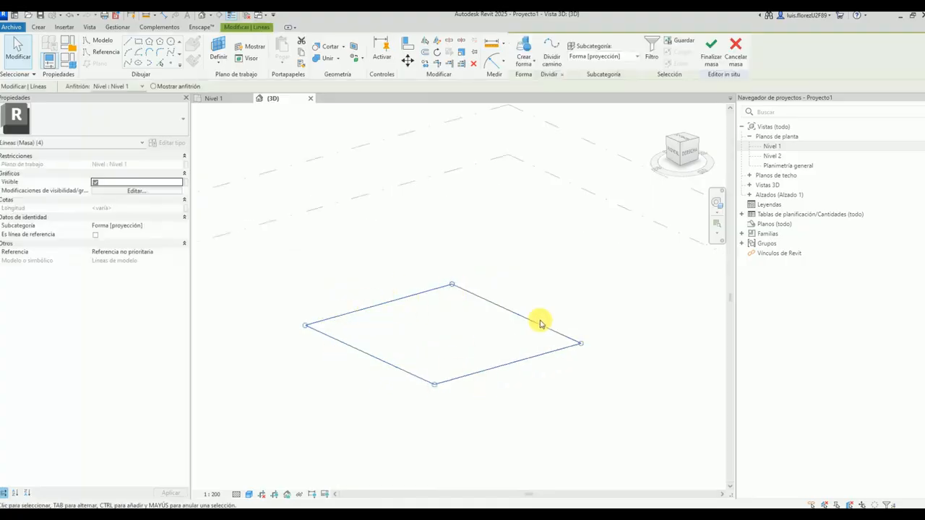
pyautogui.click(544, 287)
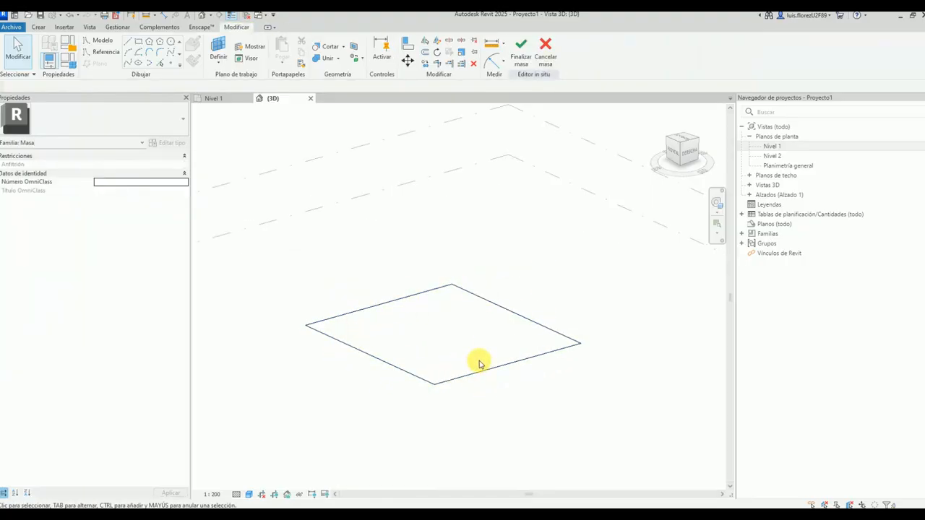
pyautogui.keyDown('shift'); pyautogui.moveTo(479, 363); pyautogui.dragTo(463, 299, button='middle'); pyautogui.keyUp('shift')
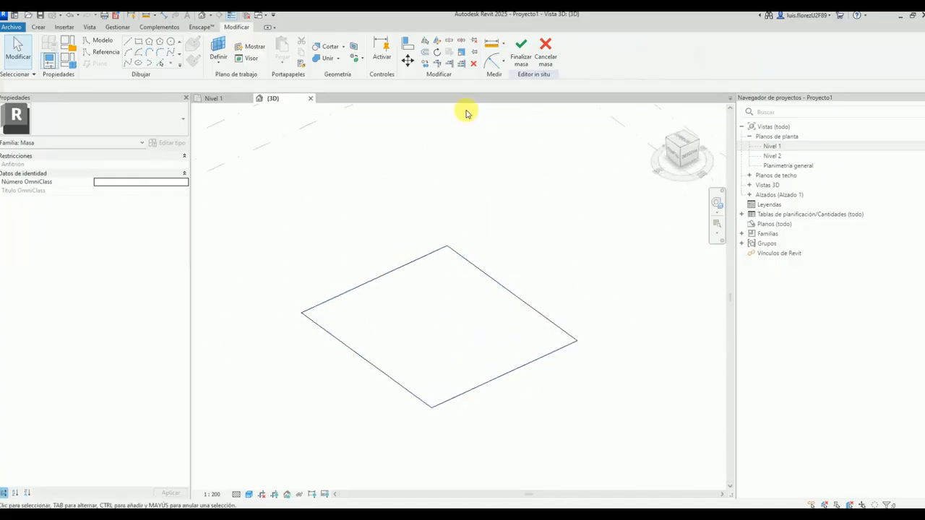
# Finish the in-place mass with only the rectangle in it and dismiss the warning.
pyautogui.click(521, 48)
pyautogui.moveTo(753, 459); pyautogui.dragTo(439, 238)
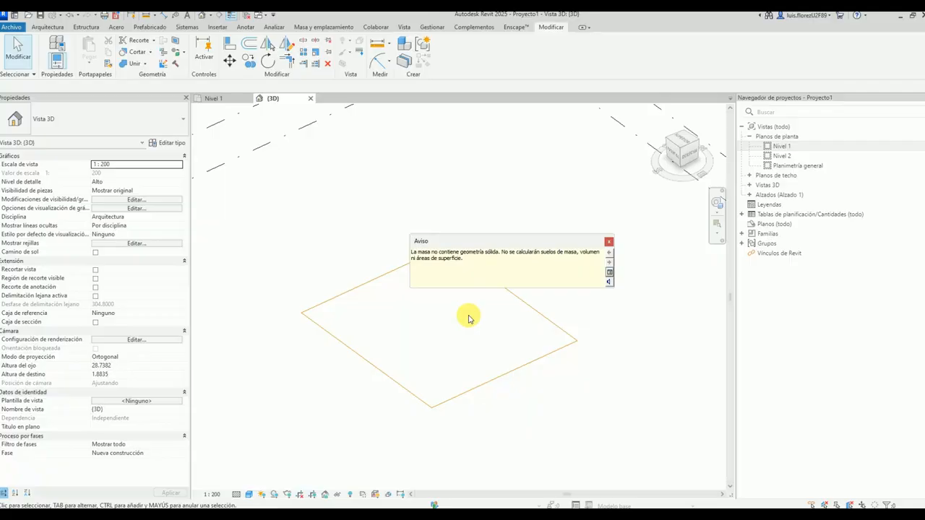
pyautogui.click(609, 243)
pyautogui.keyDown('shift'); pyautogui.moveTo(580, 291); pyautogui.dragTo(518, 287, button='middle'); pyautogui.keyUp('shift')
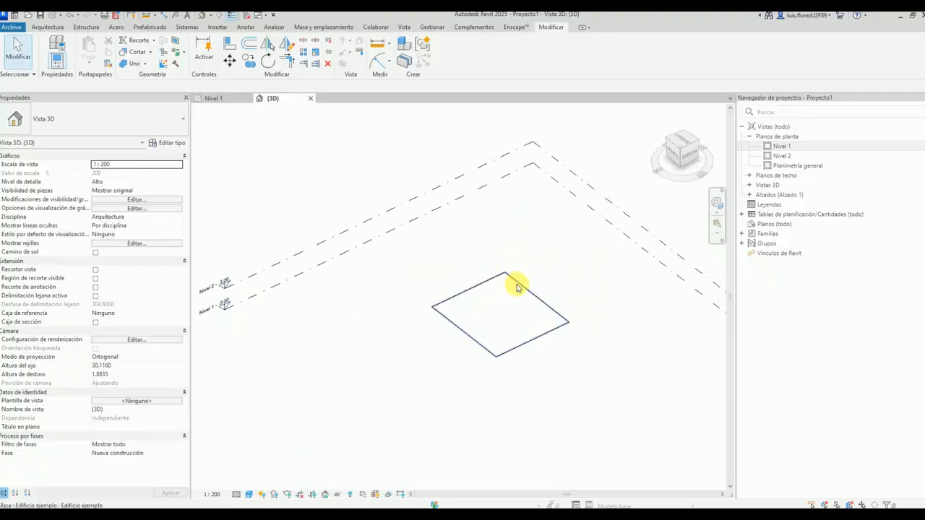
pyautogui.keyDown('shift'); pyautogui.moveTo(496, 348); pyautogui.dragTo(491, 305, button='middle'); pyautogui.keyUp('shift')
pyautogui.scroll(3, 491, 306)
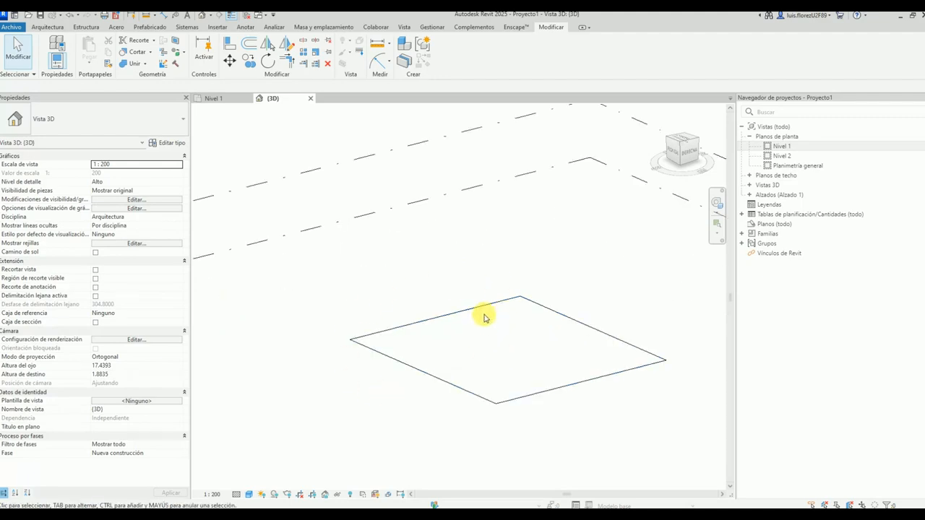
# Reopen the rectangle's in-place mass for editing.
pyautogui.doubleClick(485, 306)
pyautogui.scroll(-2, 295, 344)
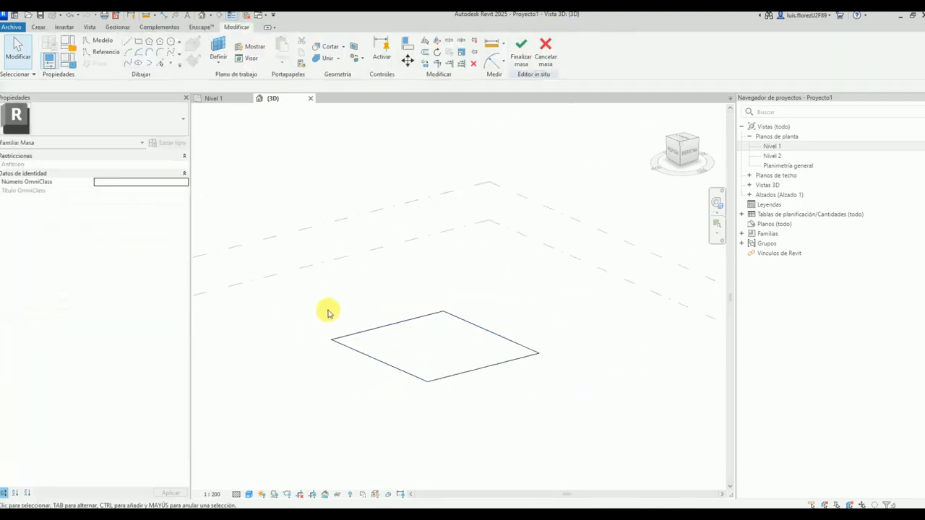
pyautogui.moveTo(327, 312); pyautogui.dragTo(335, 323, button='middle')
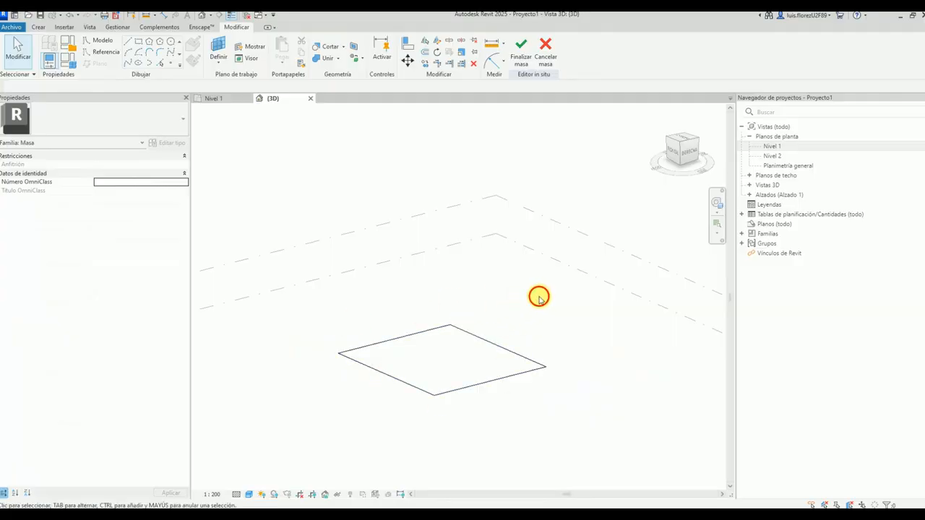
# Create a solid form from the rectangle's four lines.
pyautogui.moveTo(539, 297); pyautogui.dragTo(365, 401)
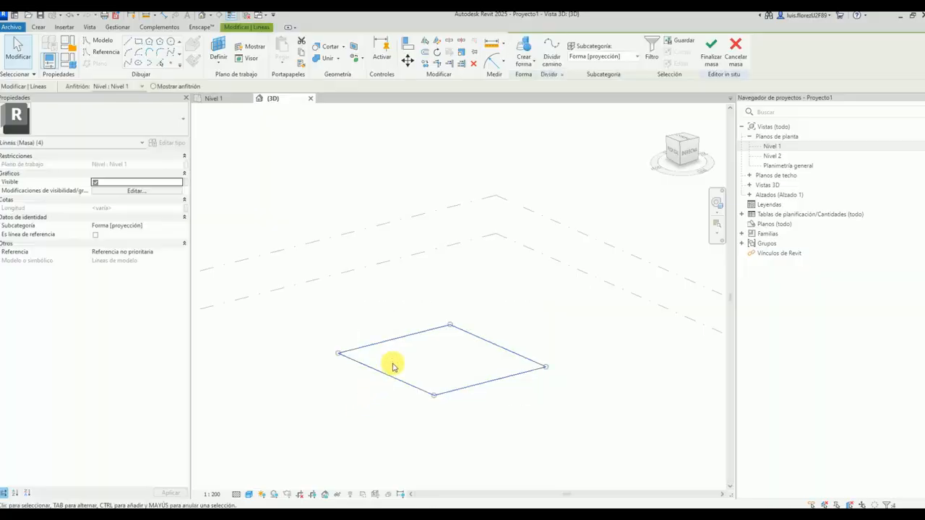
pyautogui.scroll(2, 393, 362)
pyautogui.moveTo(464, 365); pyautogui.dragTo(450, 372, button='middle')
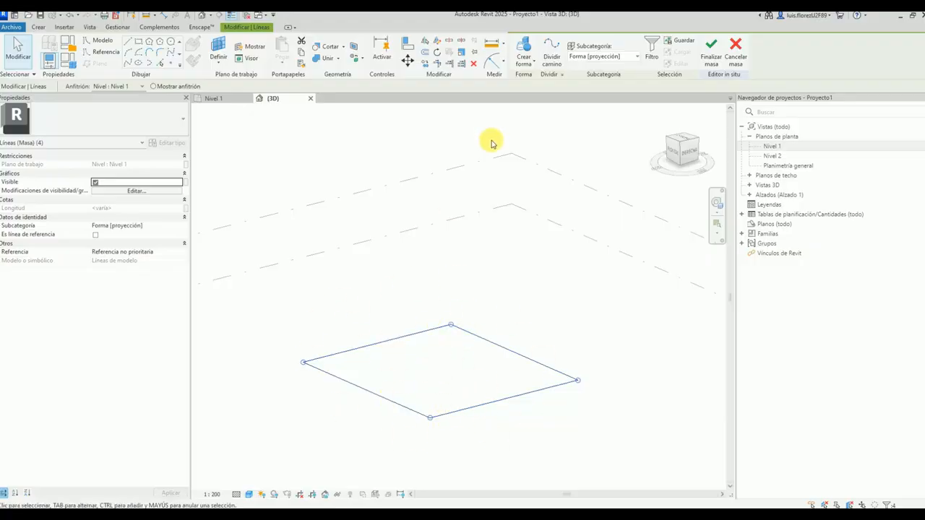
pyautogui.click(527, 61)
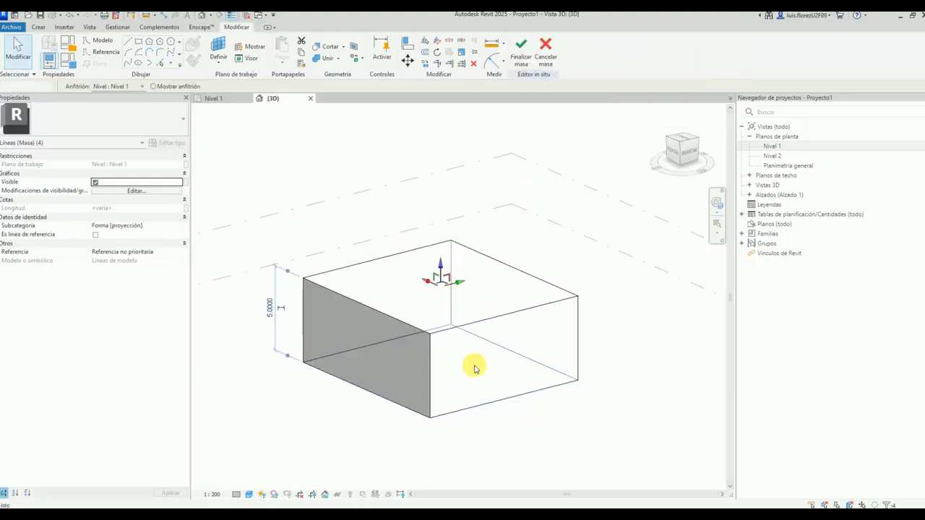
pyautogui.click(572, 264)
# Raise the solid's top face to make the form about 16.7 m tall.
pyautogui.scroll(-2, 475, 291)
pyautogui.keyDown('shift'); pyautogui.moveTo(473, 292); pyautogui.dragTo(462, 262, button='middle'); pyautogui.keyUp('shift')
pyautogui.click(456, 264)
pyautogui.moveTo(455, 274); pyautogui.dragTo(470, 179)
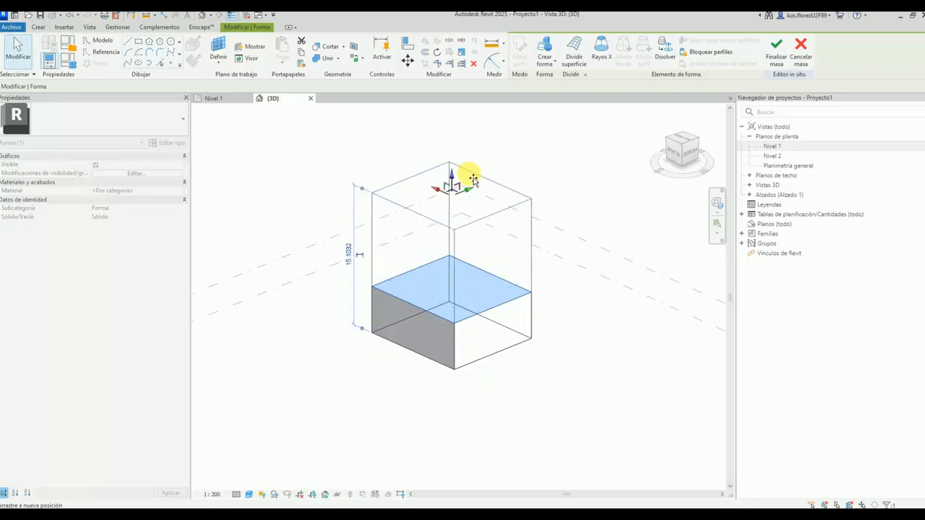
pyautogui.moveTo(471, 180)
pyautogui.keyDown('shift'); pyautogui.mouseDown(button='middle')
pyautogui.moveTo(497, 371)
pyautogui.moveTo(444, 305)
pyautogui.moveTo(372, 339)
pyautogui.moveTo(438, 336)
pyautogui.moveTo(481, 351)
pyautogui.moveTo(481, 368)
pyautogui.moveTo(570, 359)
pyautogui.moveTo(501, 389)
pyautogui.mouseUp(button='middle'); pyautogui.keyUp('shift')
pyautogui.click(333, 149)
pyautogui.keyDown('shift'); pyautogui.moveTo(332, 149); pyautogui.dragTo(470, 224, button='middle'); pyautogui.keyUp('shift')
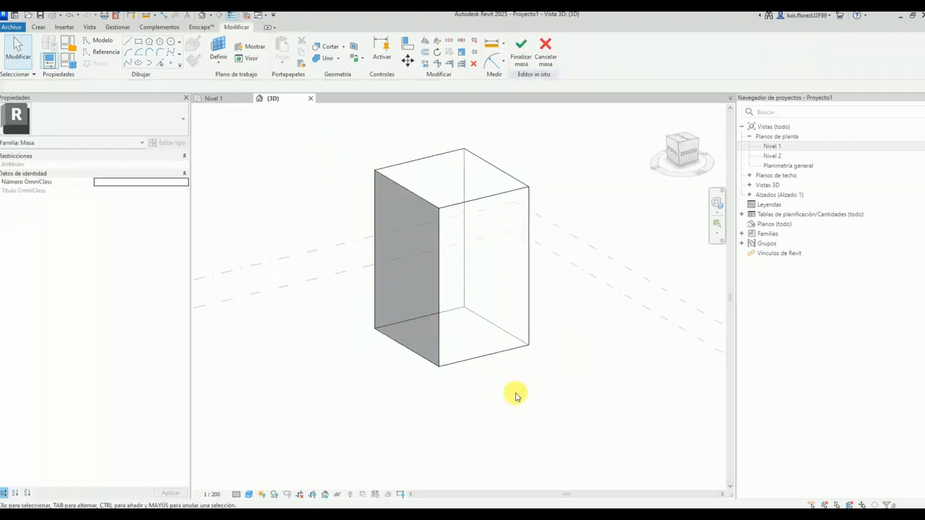
# Pull one top edge of the box outward and upward so the side face below it slopes out.
pyautogui.keyDown('shift'); pyautogui.moveTo(383, 263); pyautogui.dragTo(452, 250, button='middle'); pyautogui.keyUp('shift')
pyautogui.moveTo(440, 155); pyautogui.dragTo(409, 178, button='middle')
pyautogui.click(392, 180)
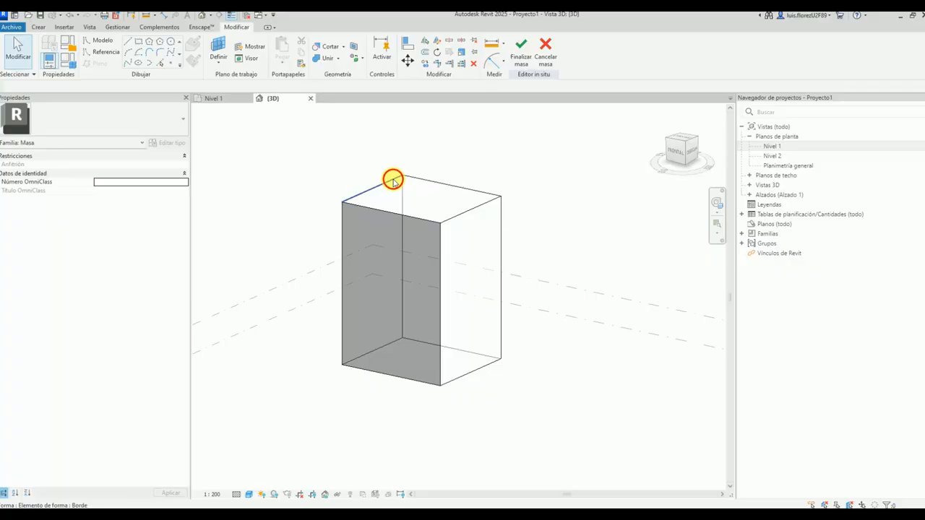
pyautogui.click(444, 137)
pyautogui.keyDown('shift'); pyautogui.moveTo(444, 139); pyautogui.dragTo(485, 186, button='middle'); pyautogui.keyUp('shift')
pyautogui.click(446, 185)
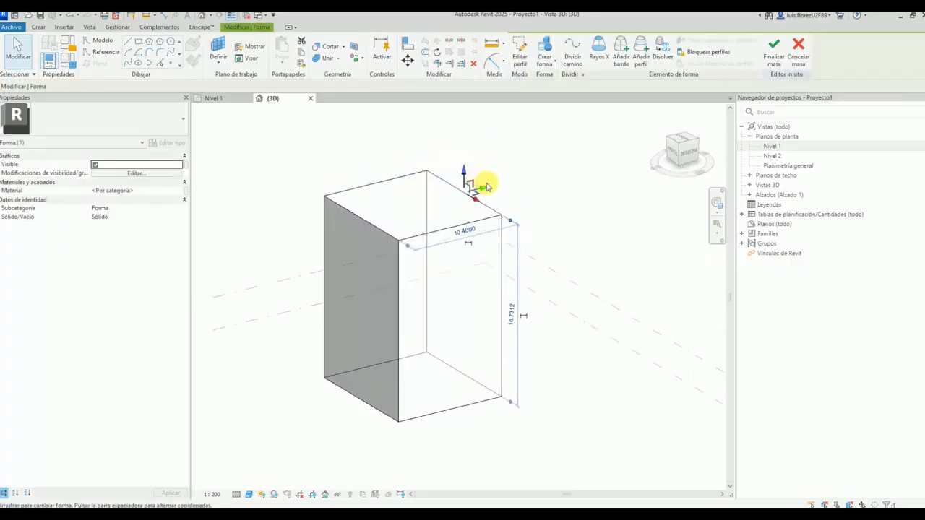
pyautogui.moveTo(486, 186); pyautogui.dragTo(562, 148)
pyautogui.click(535, 157)
pyautogui.click(520, 174)
pyautogui.click(489, 237)
pyautogui.keyDown('shift'); pyautogui.moveTo(486, 237); pyautogui.dragTo(405, 241, button='middle'); pyautogui.keyUp('shift')
# Pull the opposite top edge outward so the form flares on that side too.
pyautogui.click(345, 209)
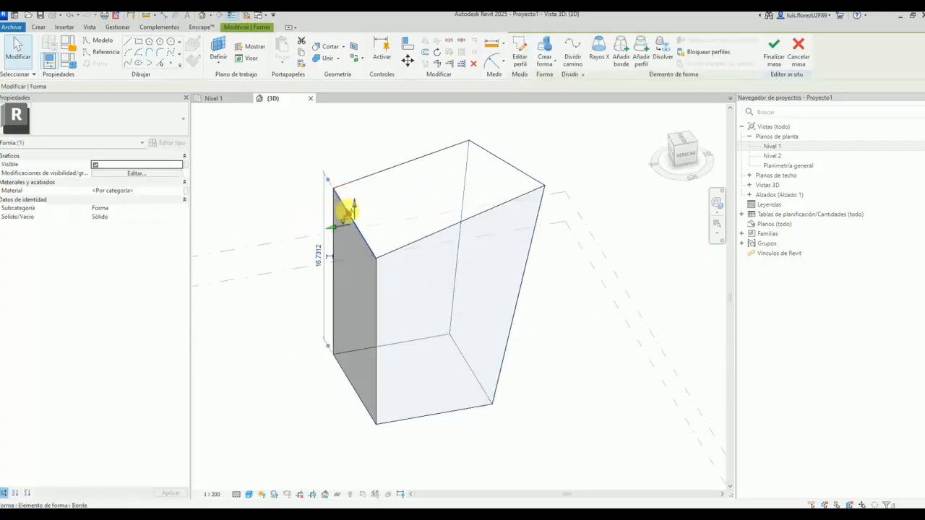
pyautogui.keyDown('shift'); pyautogui.moveTo(345, 209); pyautogui.dragTo(351, 176, button='middle'); pyautogui.keyUp('shift')
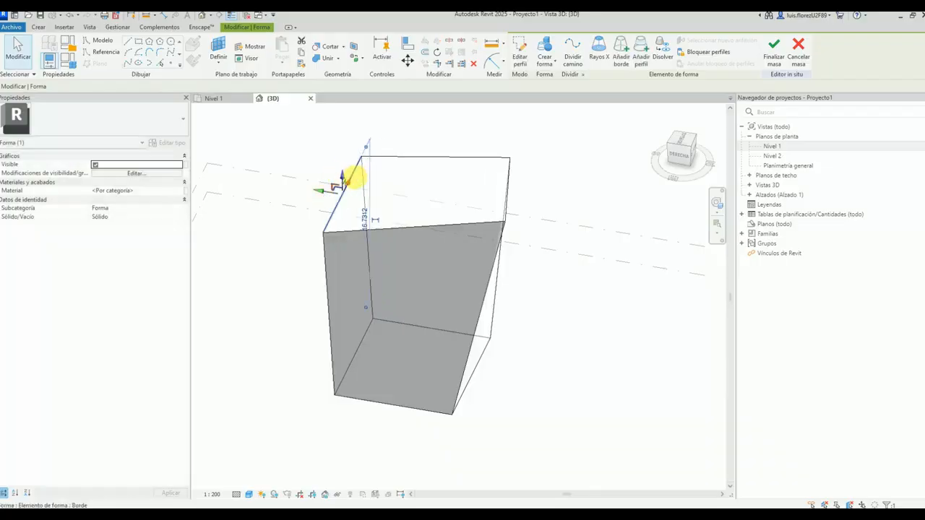
pyautogui.moveTo(352, 176); pyautogui.dragTo(383, 123)
pyautogui.click(368, 142)
pyautogui.keyDown('shift'); pyautogui.moveTo(384, 124); pyautogui.dragTo(477, 124, button='middle'); pyautogui.keyUp('shift')
# Select the form's top face and raise it slightly.
pyautogui.press('Tab')
pyautogui.press('Tab')
pyautogui.press('Tab')
pyautogui.click(468, 148)
pyautogui.moveTo(435, 151); pyautogui.dragTo(437, 131)
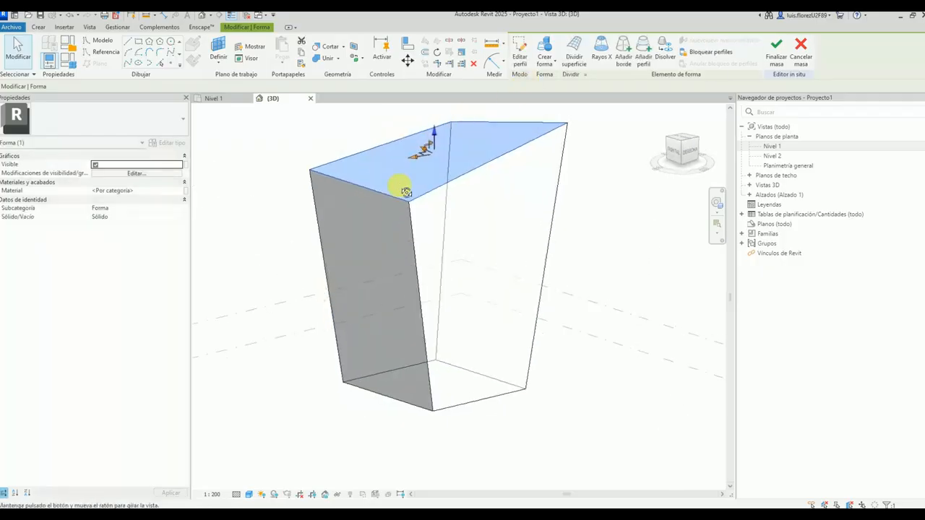
# Select a side face and cycle the highlight through the edges, faces and whole form that meet at a top edge.
pyautogui.click(468, 179)
pyautogui.keyDown('shift'); pyautogui.moveTo(467, 180); pyautogui.dragTo(343, 271, button='middle'); pyautogui.keyUp('shift')
pyautogui.press('Tab')
pyautogui.press('Tab')
pyautogui.press('Tab')
pyautogui.press('Tab')
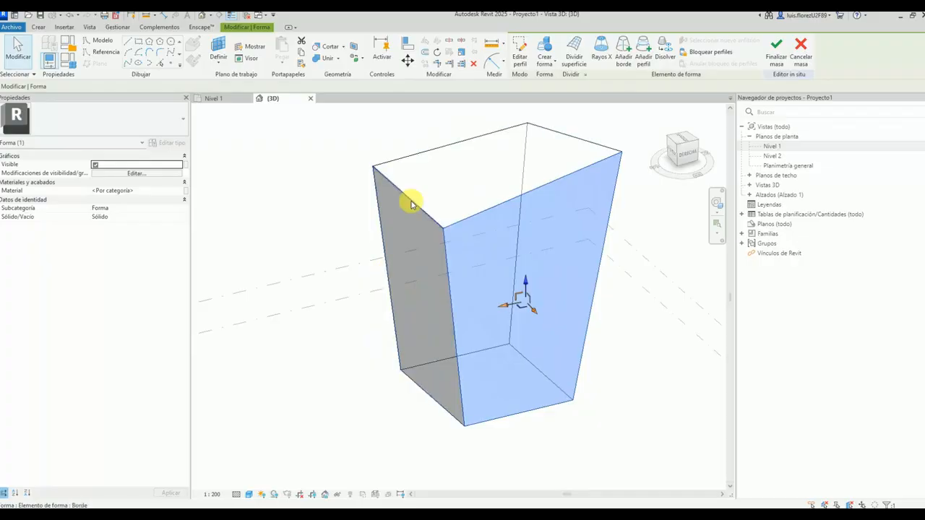
pyautogui.press('Tab')
pyautogui.press('Tab')
pyautogui.press('Tab')
pyautogui.press('Tab')
pyautogui.press('Tab')
pyautogui.press('Tab')
pyautogui.press('Tab')
pyautogui.press('Tab')
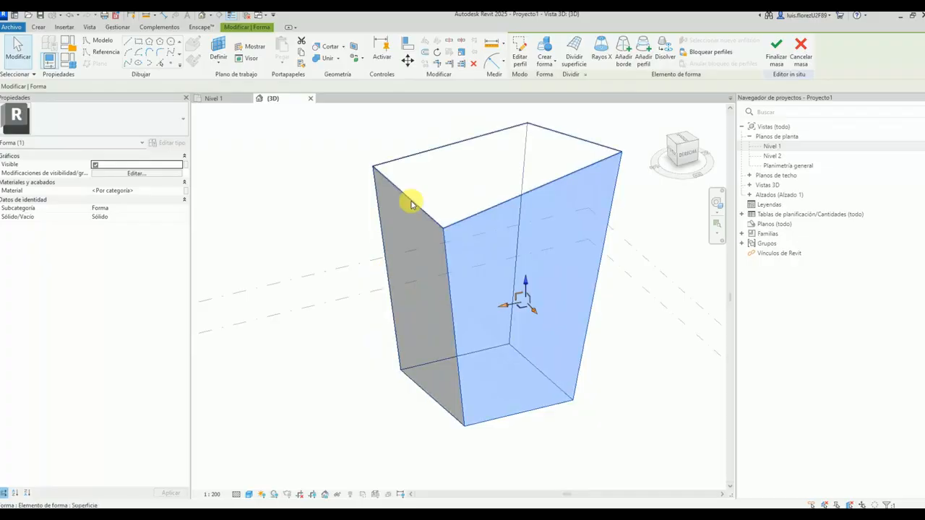
pyautogui.press('Tab')
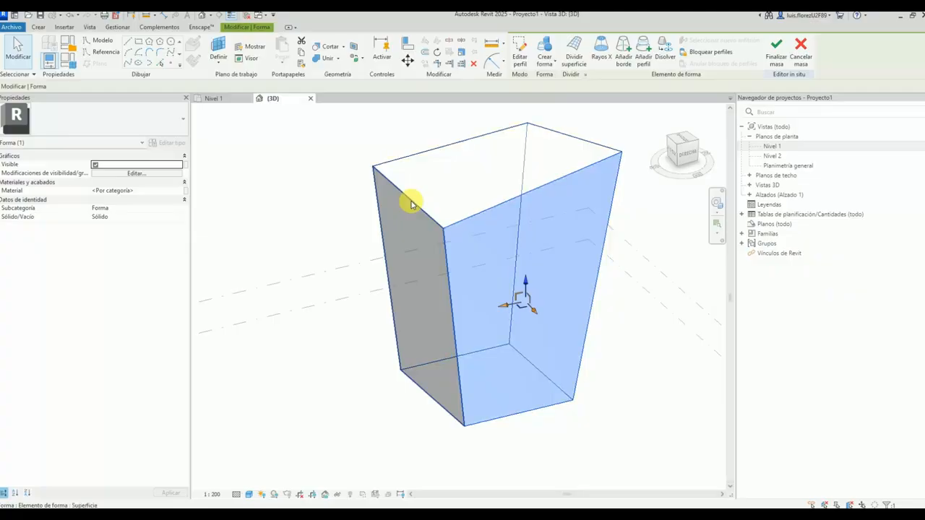
pyautogui.press('Tab')
pyautogui.press('Tab')
pyautogui.press('Tab')
pyautogui.press('Tab')
pyautogui.press('Tab')
pyautogui.press('Tab')
pyautogui.press('Tab')
pyautogui.press('Tab')
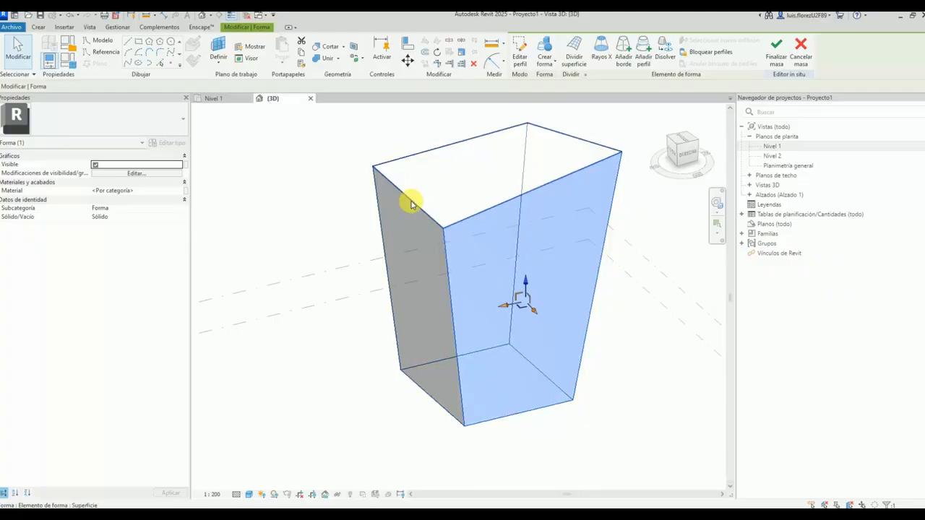
pyautogui.press('Tab')
pyautogui.press('Tab')
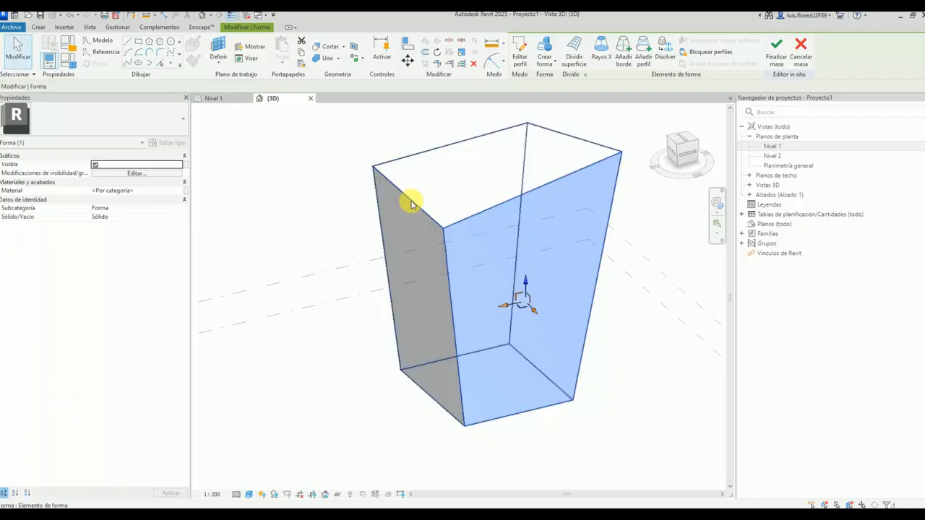
pyautogui.press('Tab')
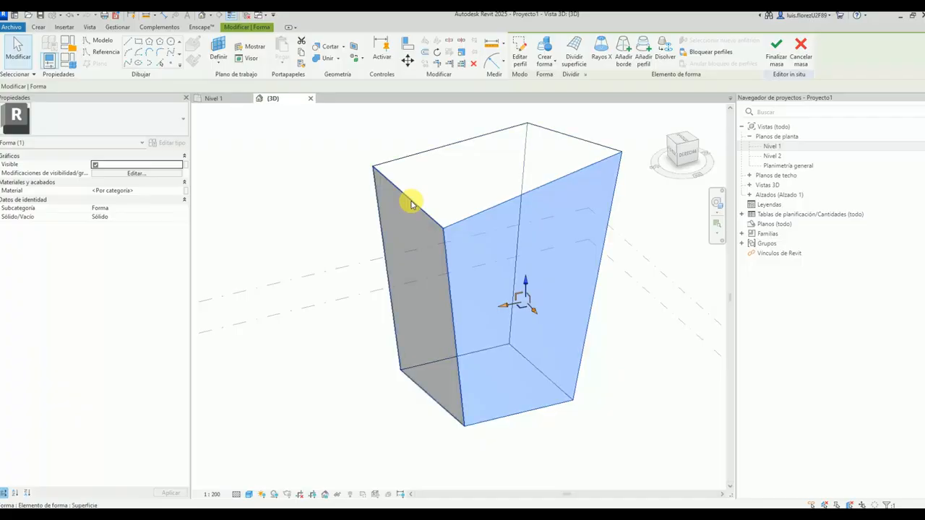
pyautogui.press('Tab')
pyautogui.press('Tab')
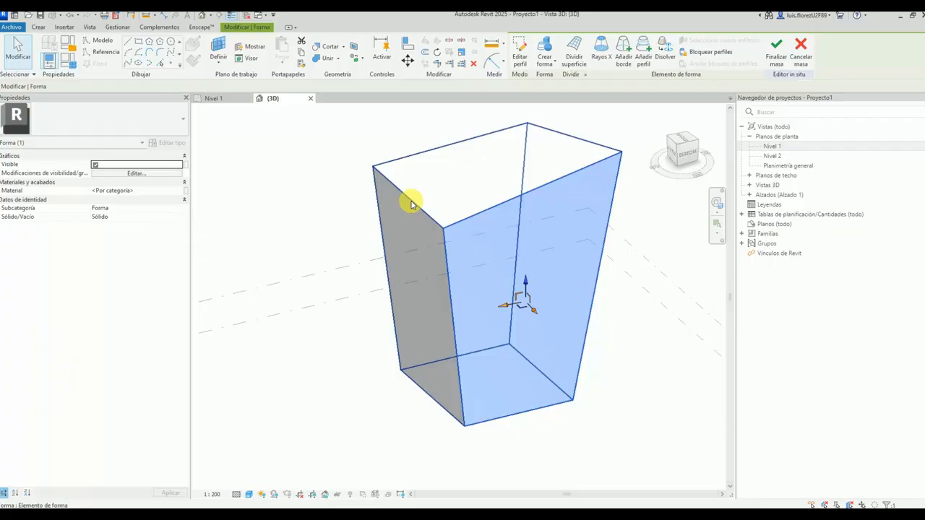
# Deselect the side face and finish editing the in-place mass.
pyautogui.scroll(-3, 409, 268)
pyautogui.click(553, 147)
pyautogui.keyDown('shift'); pyautogui.moveTo(442, 250); pyautogui.dragTo(534, 247, button='middle'); pyautogui.keyUp('shift')
pyautogui.scroll(2, 506, 234)
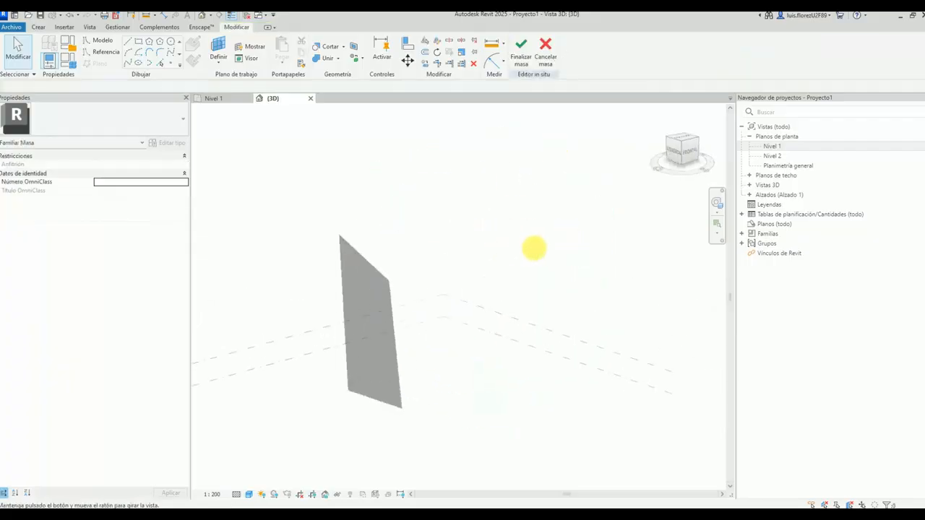
pyautogui.click(520, 49)
pyautogui.keyDown('shift'); pyautogui.moveTo(415, 200); pyautogui.dragTo(297, 326, button='middle'); pyautogui.keyUp('shift')
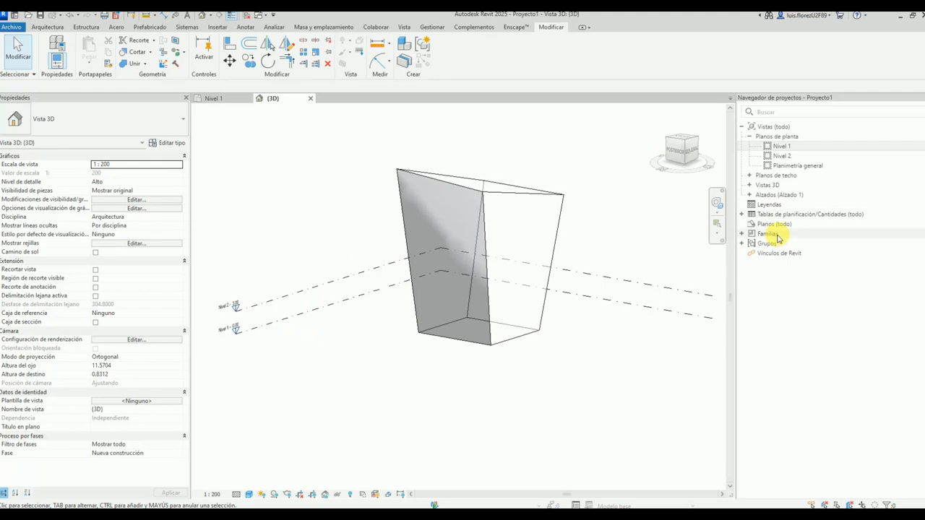
# Open the Norte elevation and add a level 3 m above Nivel 2, aligned with the ends of the existing levels.
pyautogui.click(750, 195)
pyautogui.doubleClick(781, 214)
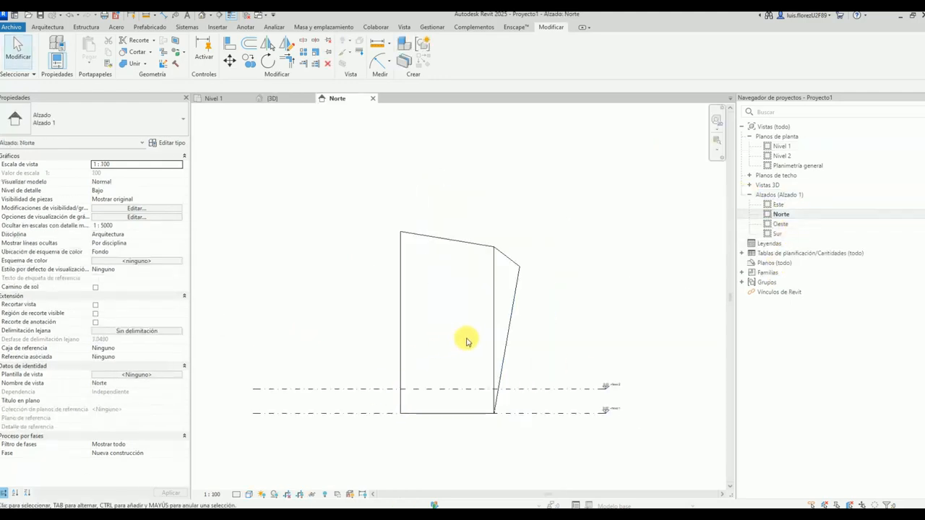
pyautogui.scroll(1, 580, 365)
pyautogui.moveTo(583, 364); pyautogui.dragTo(604, 357, button='middle')
pyautogui.press('l')
pyautogui.press('l')
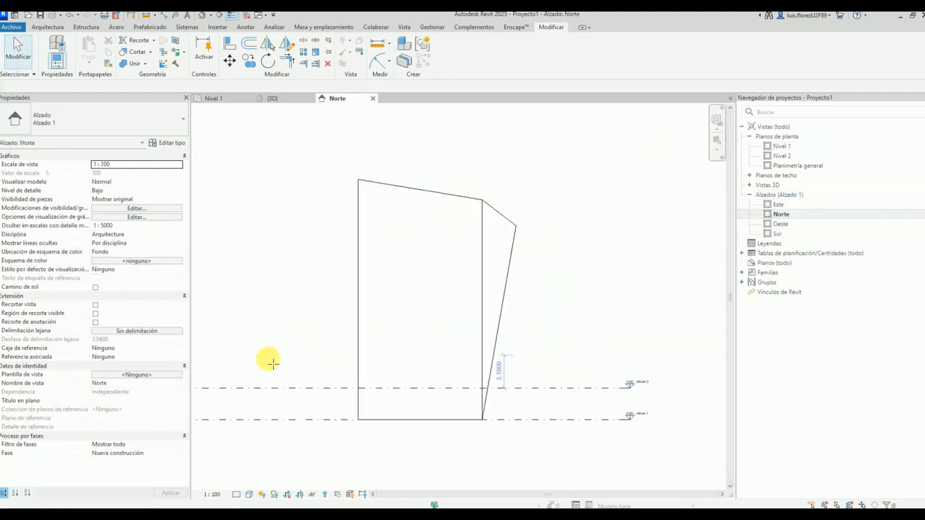
pyautogui.scroll(-1, 270, 363)
pyautogui.click(237, 346)
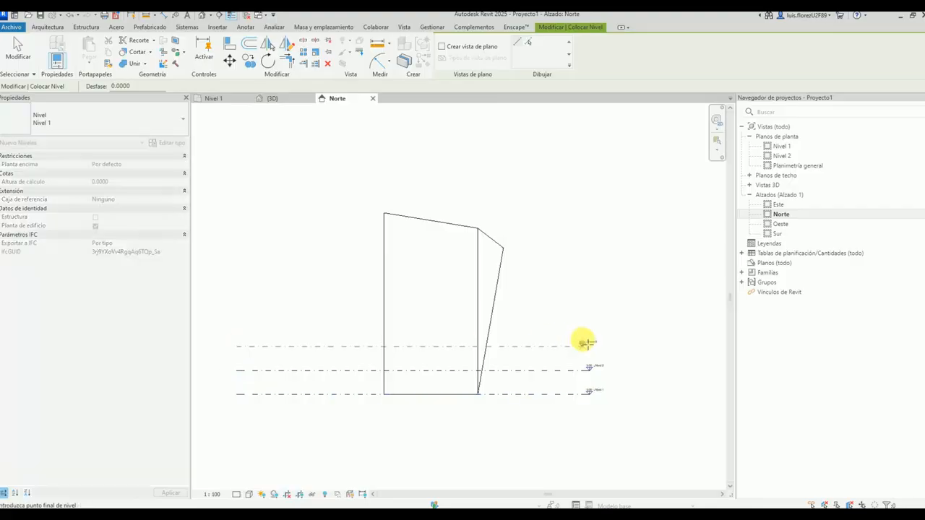
pyautogui.click(589, 344)
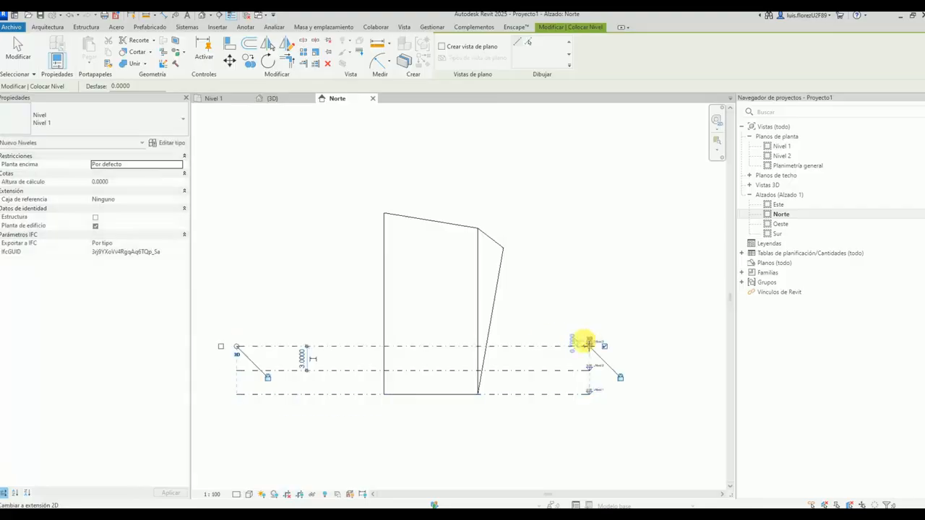
# Add three more aligned levels above it, at elevations of about 9.0, 11.9 and 15.2 m.
pyautogui.click(239, 325)
pyautogui.click(589, 318)
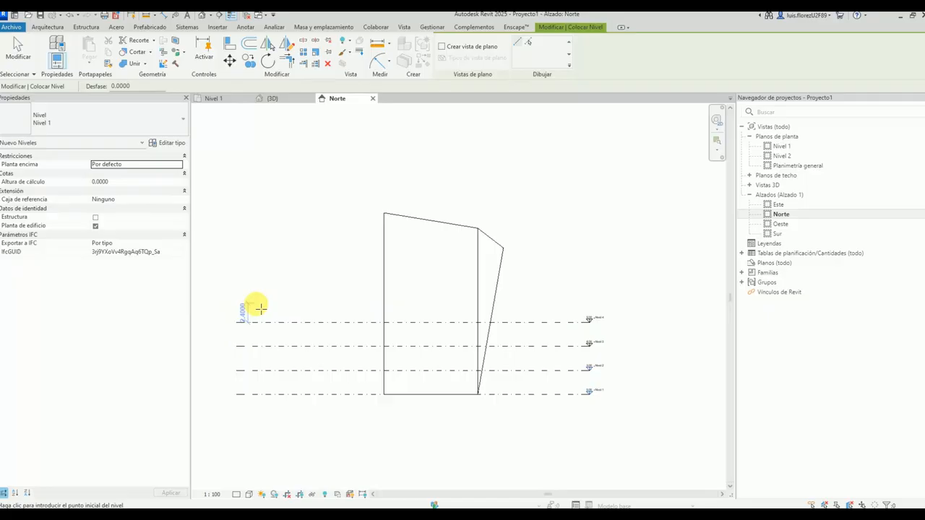
pyautogui.click(239, 302)
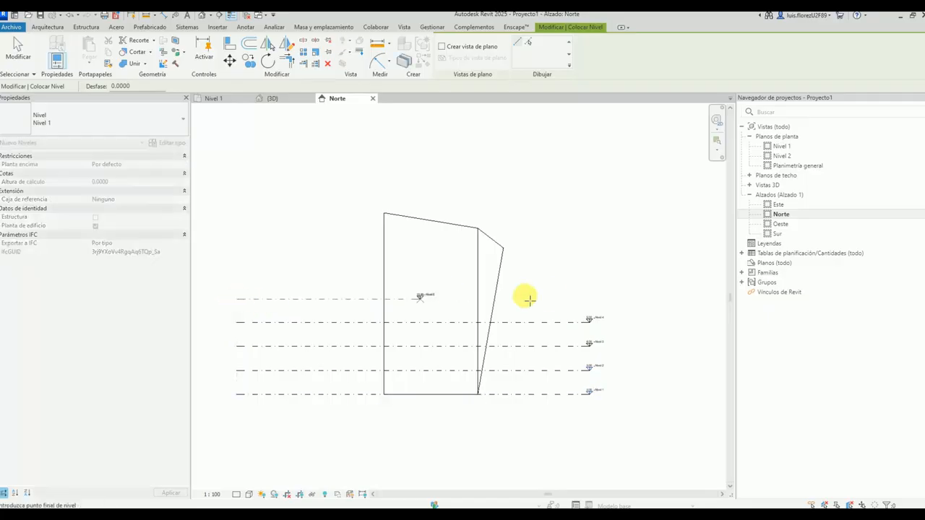
pyautogui.click(589, 296)
pyautogui.click(239, 273)
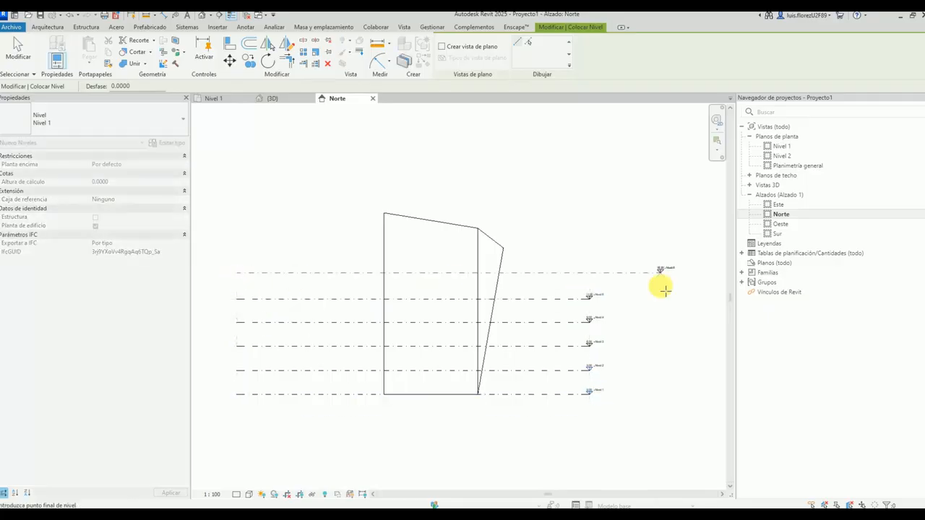
pyautogui.click(589, 272)
pyautogui.press('Escape')
pyautogui.press('Escape')
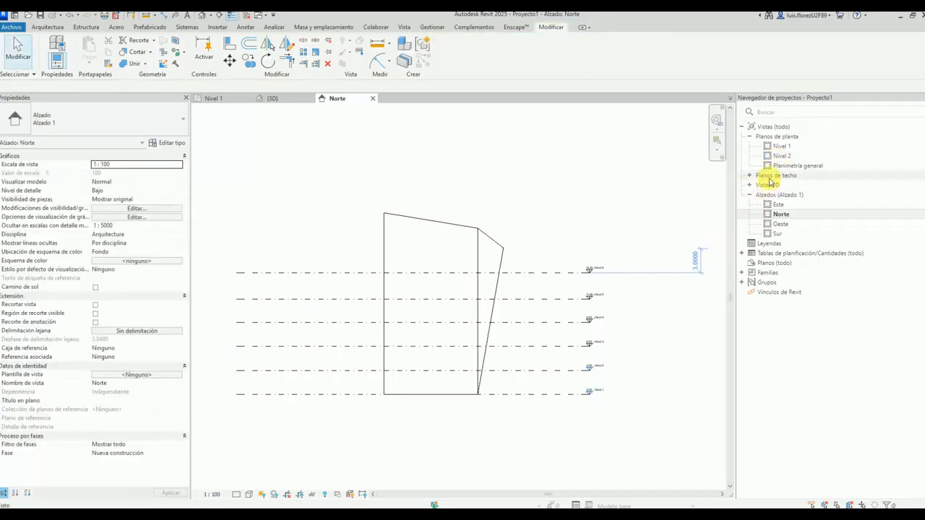
# Create floor plan views for Nivel 3, Nivel 4, Nivel 5 and Nivel 6.
pyautogui.scroll(5, 599, 252)
pyautogui.scroll(3, 576, 232)
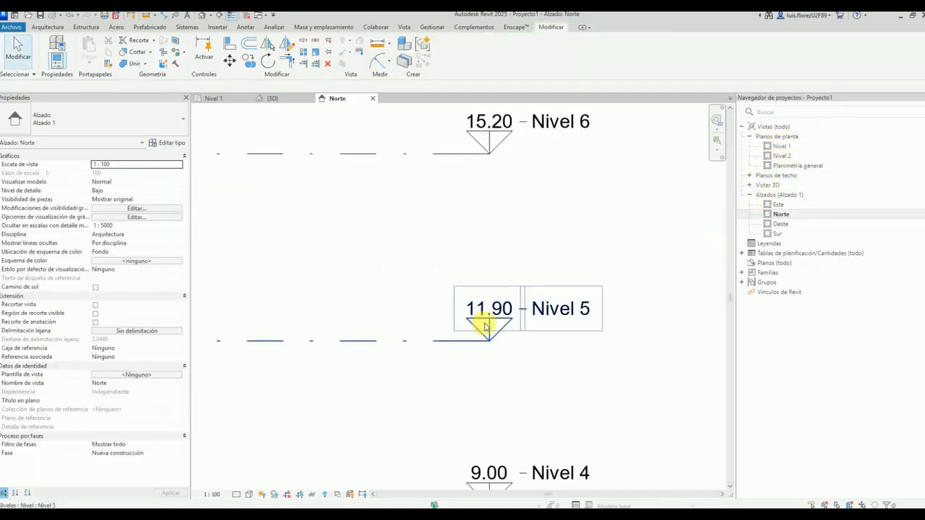
pyautogui.scroll(-5, 552, 296)
pyautogui.moveTo(588, 387); pyautogui.dragTo(538, 243)
pyautogui.click(546, 222)
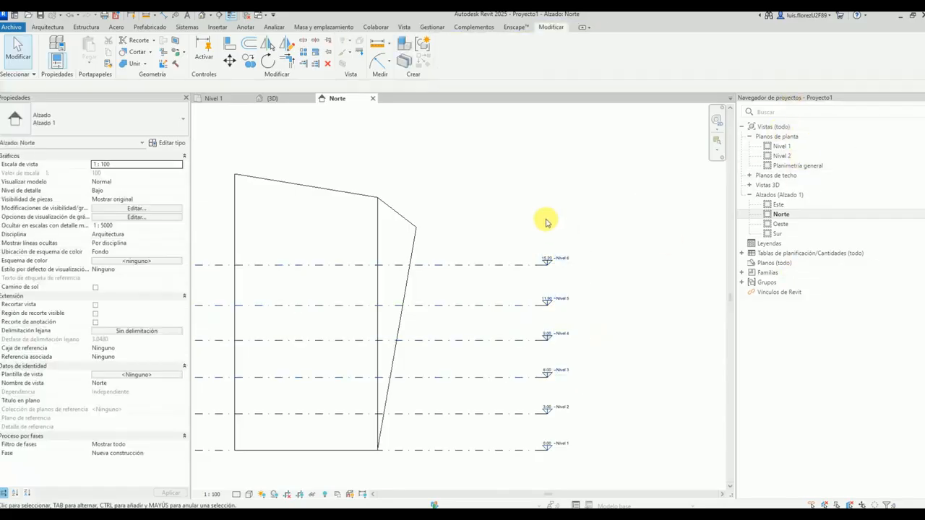
pyautogui.click(407, 28)
pyautogui.click(461, 41)
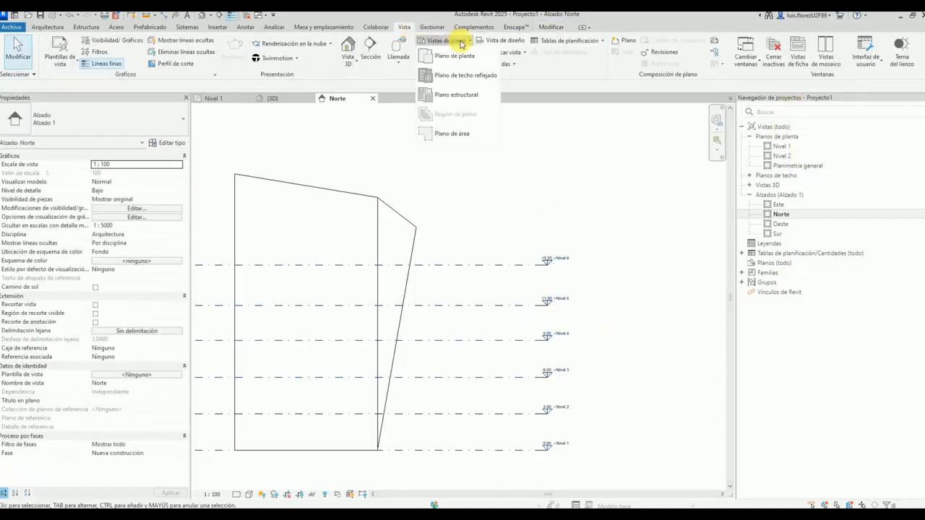
pyautogui.click(455, 56)
pyautogui.keyDown('shift'); pyautogui.click(411, 237); pyautogui.keyUp('shift')
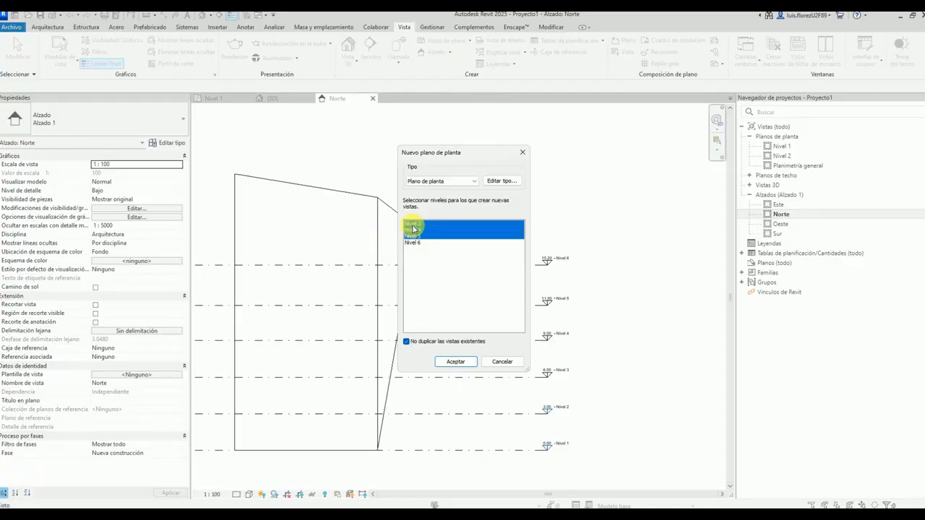
pyautogui.moveTo(454, 154); pyautogui.dragTo(305, 142)
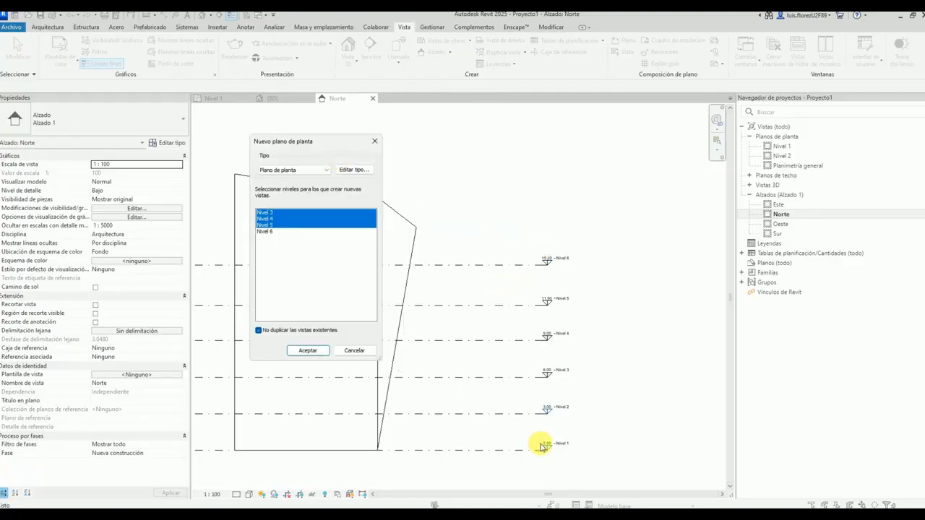
pyautogui.click(263, 232)
pyautogui.keyDown('shift'); pyautogui.click(268, 214); pyautogui.keyUp('shift')
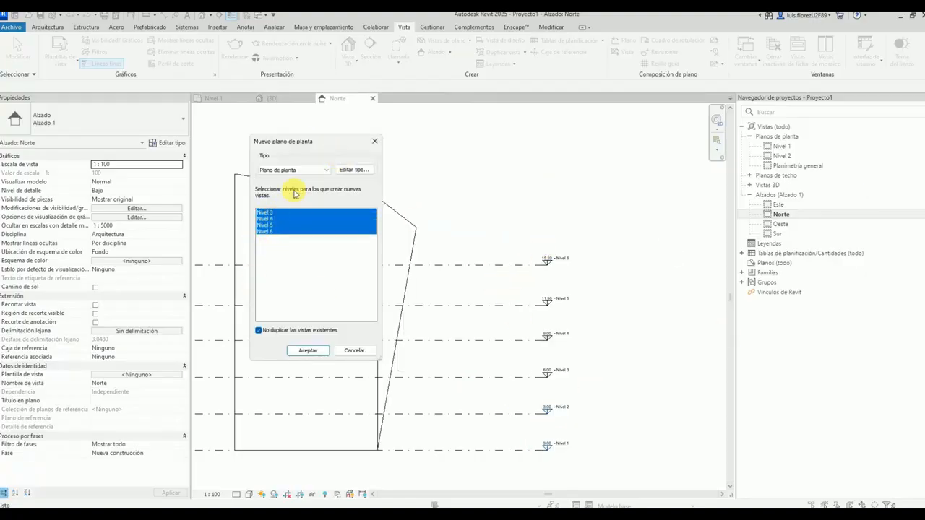
pyautogui.click(307, 350)
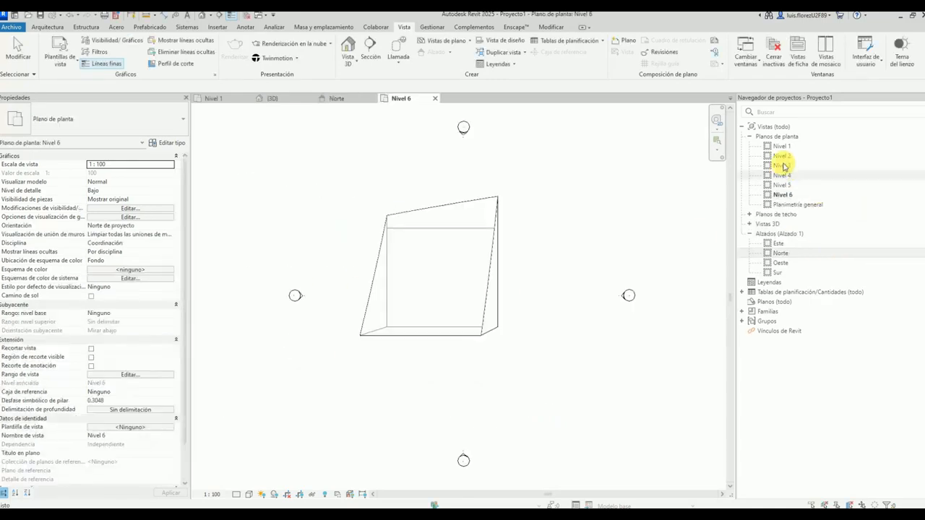
# Open the Este elevation and close all the other open views.
pyautogui.doubleClick(787, 145)
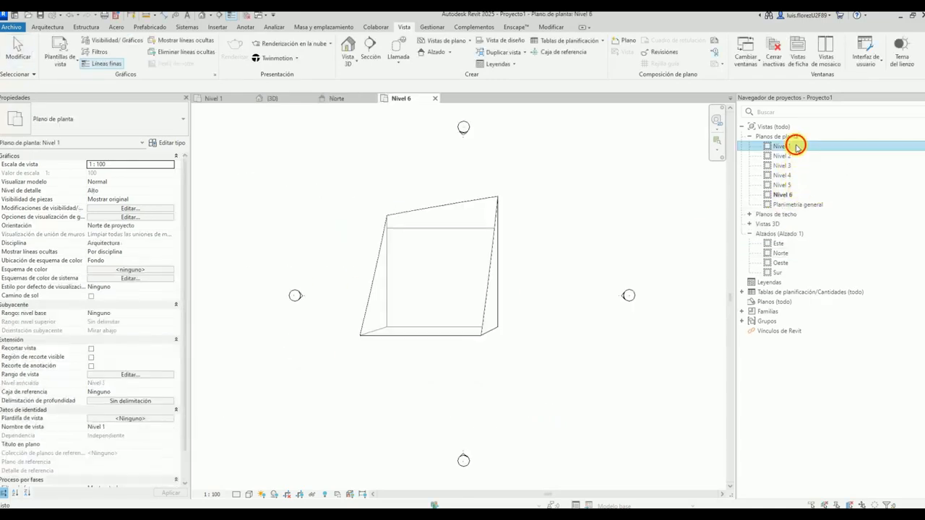
pyautogui.click(779, 244)
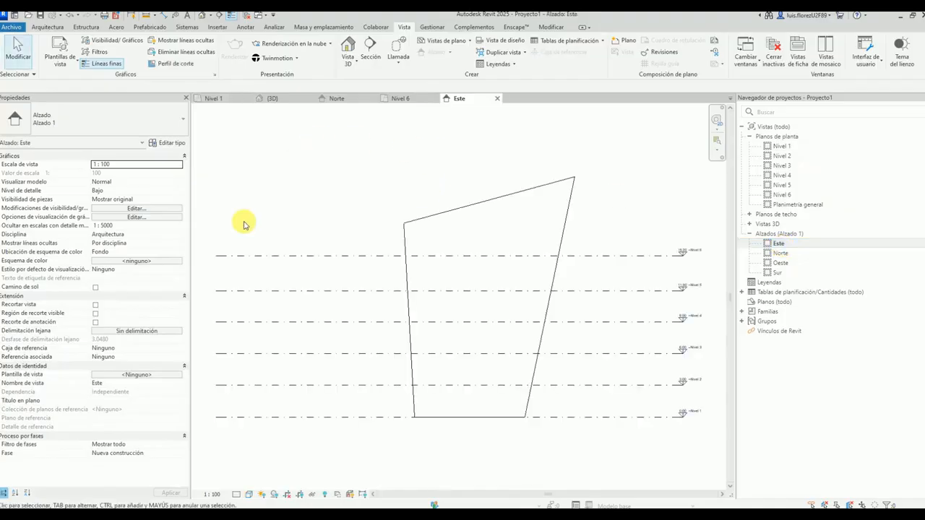
pyautogui.click(246, 16)
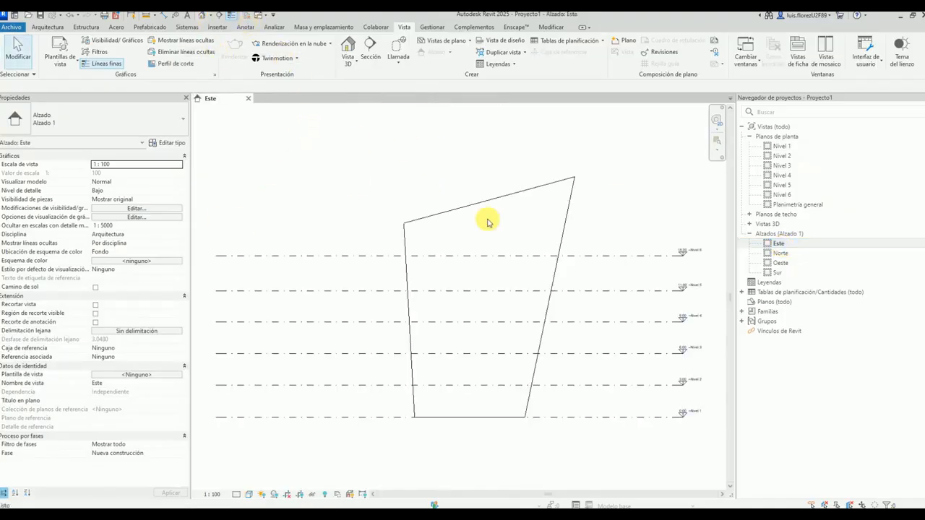
# Return to the 3D view and select the building mass to examine its properties.
pyautogui.keyDown('shift'); pyautogui.moveTo(488, 222); pyautogui.dragTo(528, 181, button='middle'); pyautogui.keyUp('shift')
pyautogui.scroll(1, 537, 180)
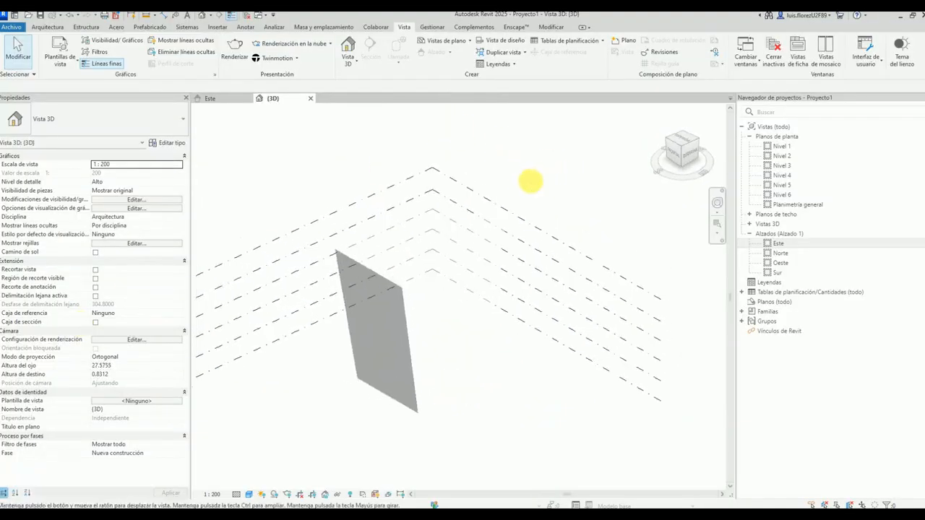
pyautogui.click(497, 233)
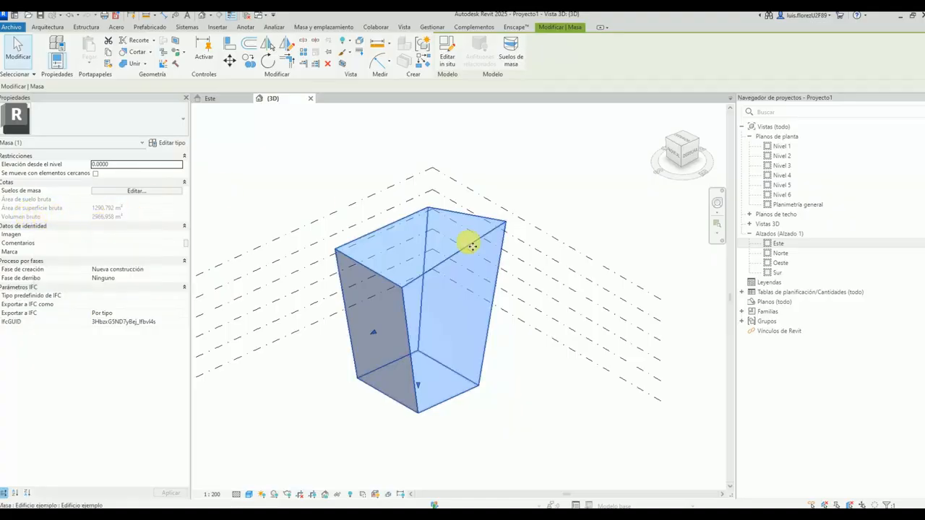
pyautogui.keyDown('shift'); pyautogui.moveTo(464, 243); pyautogui.dragTo(370, 303, button='middle'); pyautogui.keyUp('shift')
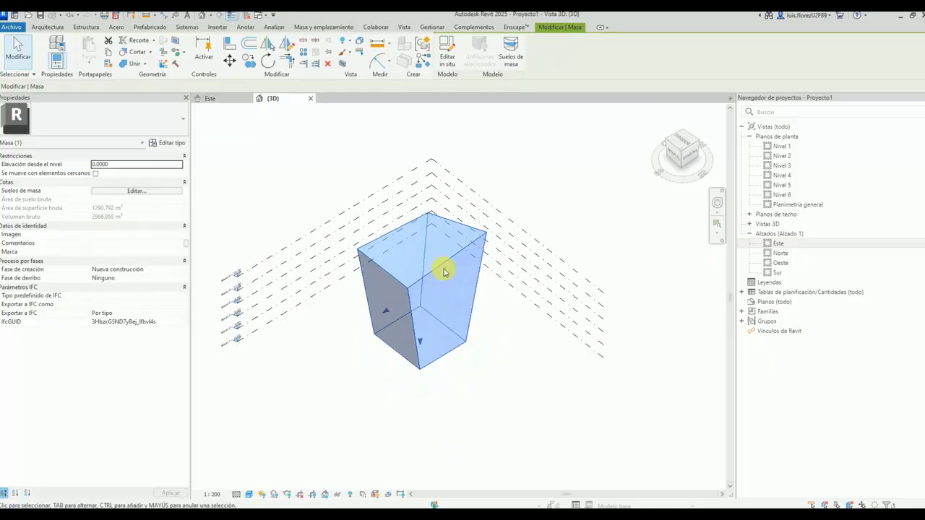
pyautogui.keyDown('shift'); pyautogui.moveTo(442, 269); pyautogui.dragTo(446, 261, button='middle'); pyautogui.keyUp('shift')
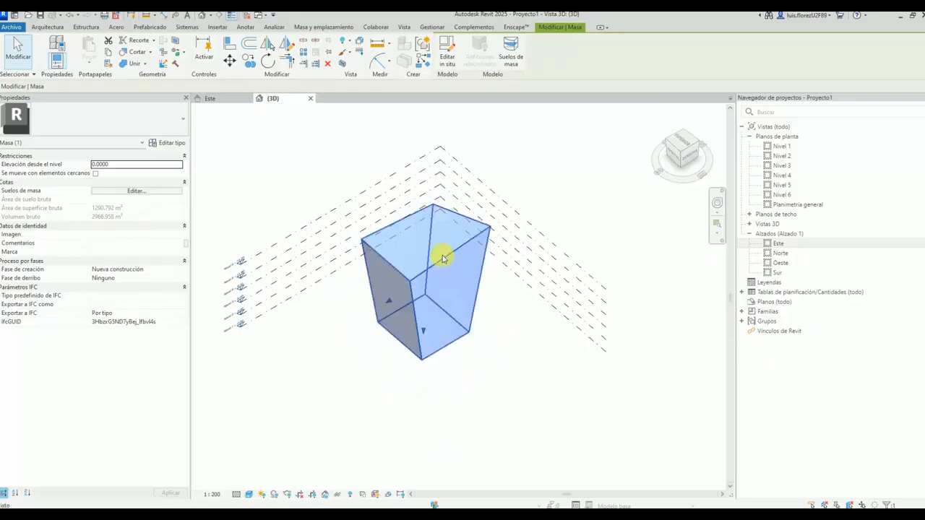
# Edit the mass in place and sketch a rectangle beside the existing form.
pyautogui.doubleClick(443, 259)
pyautogui.click(138, 41)
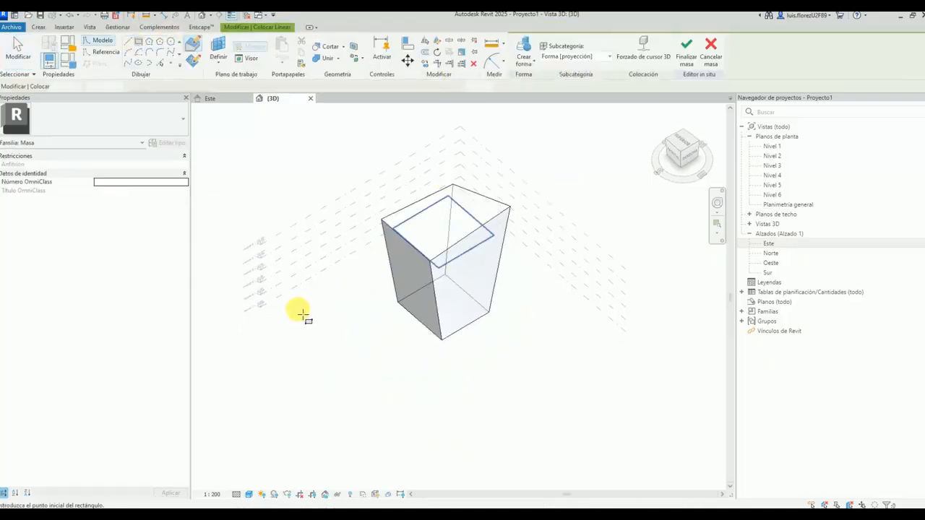
pyautogui.click(299, 315)
pyautogui.click(390, 336)
pyautogui.press('Escape')
pyautogui.press('Escape')
# Cut the rectangle's four lines and paste them aligned to Nivel 1.
pyautogui.moveTo(285, 282)
pyautogui.mouseDown()
pyautogui.moveTo(343, 320)
pyautogui.moveTo(385, 369)
pyautogui.mouseUp()
pyautogui.scroll(2, 362, 302)
pyautogui.scroll(-2, 360, 289)
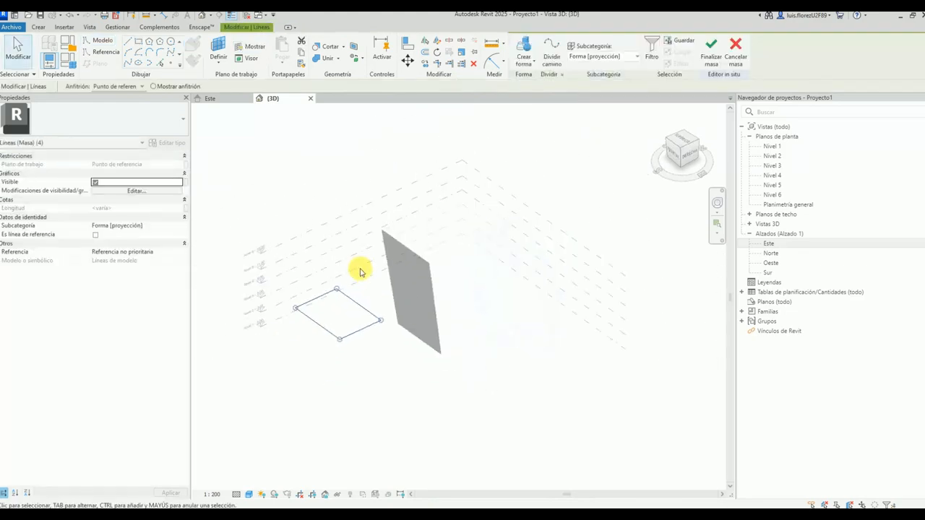
pyautogui.press('Delete')
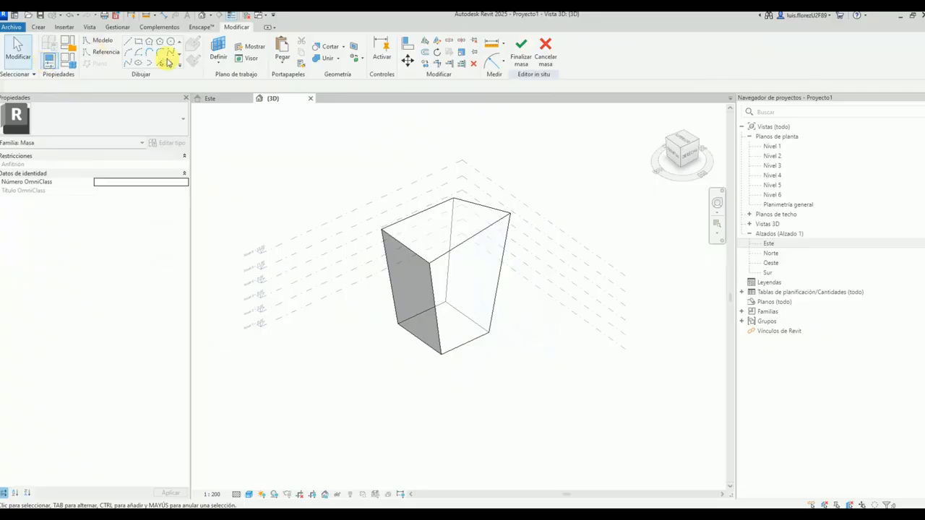
pyautogui.click(282, 65)
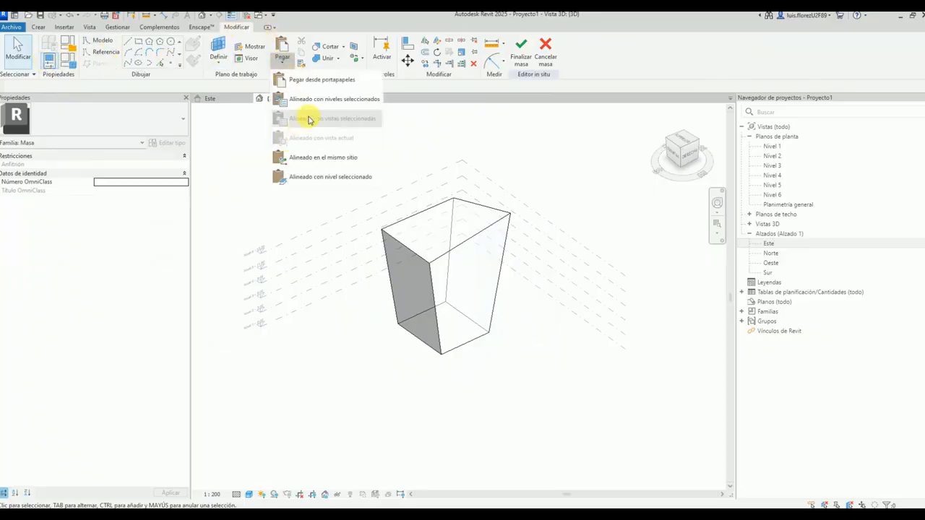
pyautogui.click(318, 96)
pyautogui.click(455, 338)
# Select only the four lines of the pasted rectangle and create a solid form from them.
pyautogui.keyDown('shift'); pyautogui.moveTo(411, 383); pyautogui.dragTo(358, 405, button='middle'); pyautogui.keyUp('shift')
pyautogui.moveTo(358, 405); pyautogui.dragTo(415, 336)
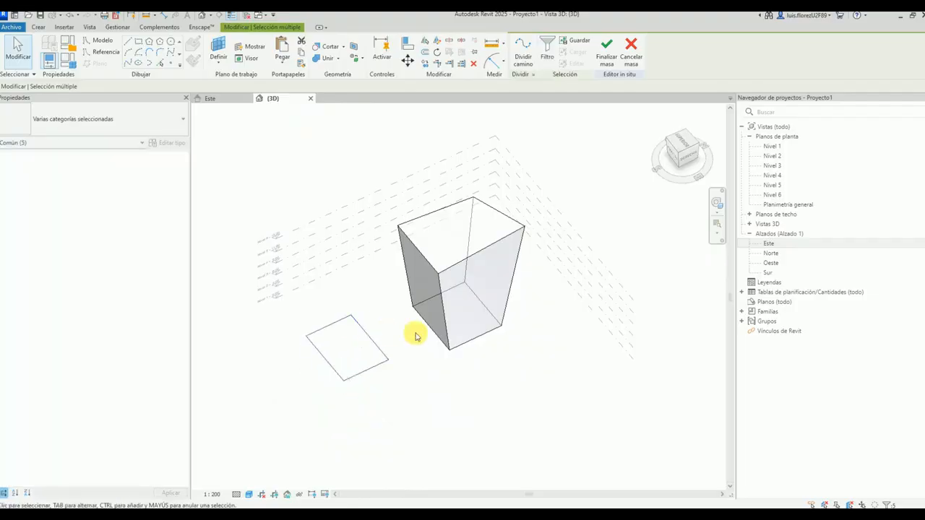
pyautogui.keyDown('shift'); pyautogui.moveTo(306, 304); pyautogui.dragTo(376, 261, button='middle'); pyautogui.keyUp('shift')
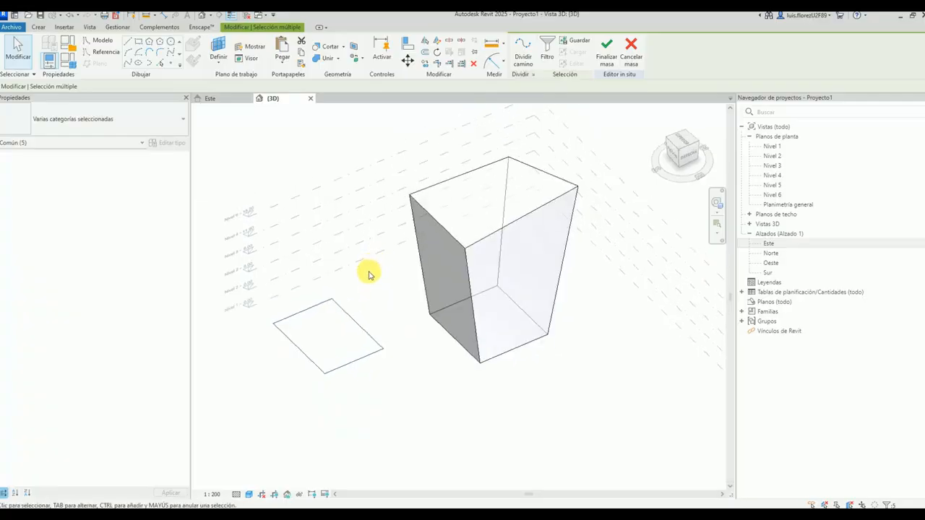
pyautogui.scroll(1, 369, 275)
pyautogui.moveTo(365, 297); pyautogui.dragTo(301, 393)
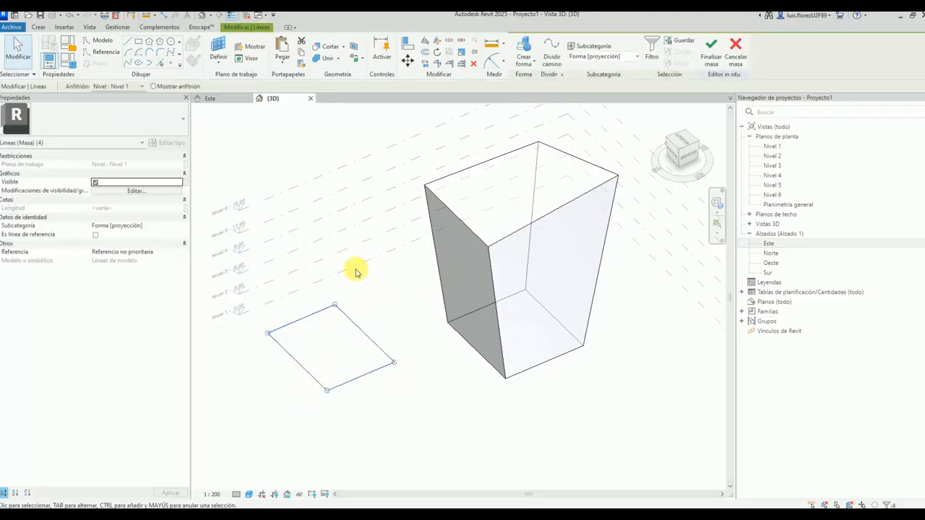
pyautogui.click(527, 58)
pyautogui.press('Escape')
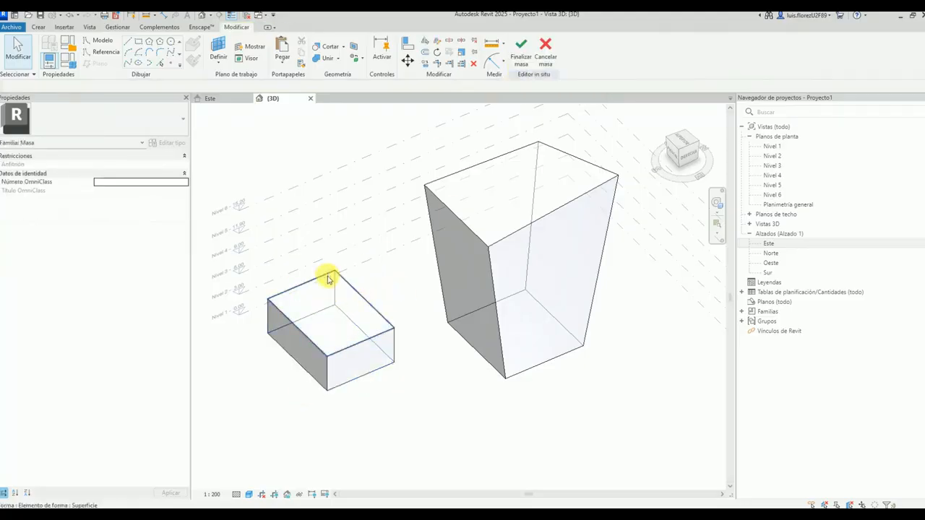
# Raise the new box's top face to more than twice the box's original height.
pyautogui.click(328, 279)
pyautogui.moveTo(332, 287); pyautogui.dragTo(335, 244)
pyautogui.press('Escape')
# Finish the mass and select it to check the gross surface area and volume of both forms together.
pyautogui.keyDown('shift'); pyautogui.moveTo(386, 310); pyautogui.dragTo(415, 333, button='middle'); pyautogui.keyUp('shift')
pyautogui.click(523, 57)
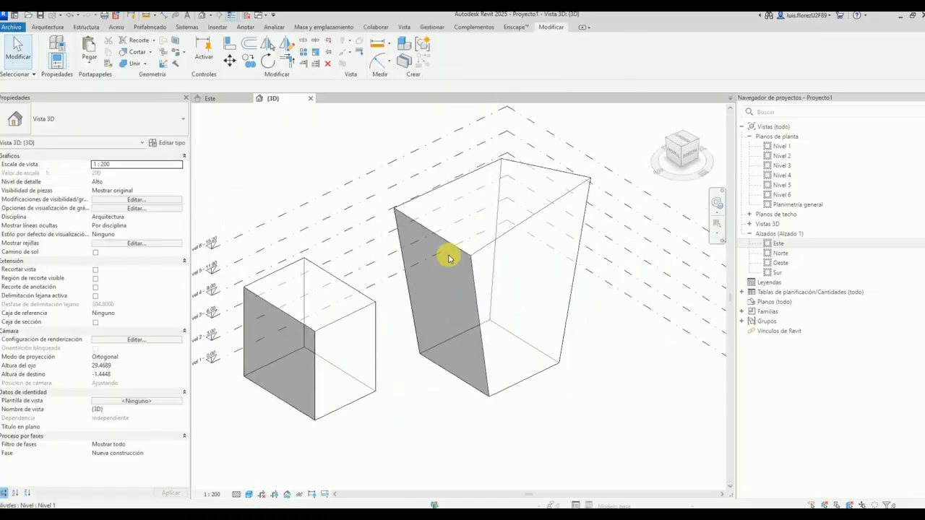
pyautogui.click(333, 324)
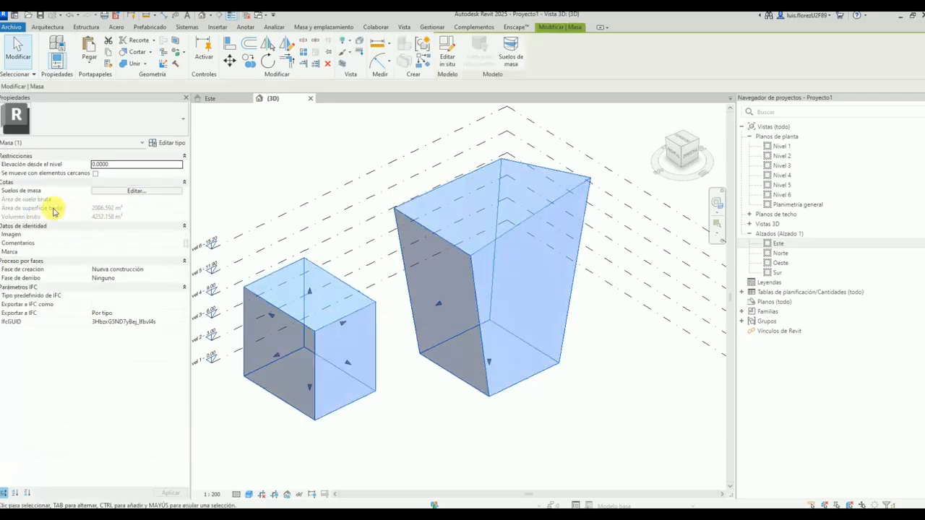
pyautogui.click(355, 282)
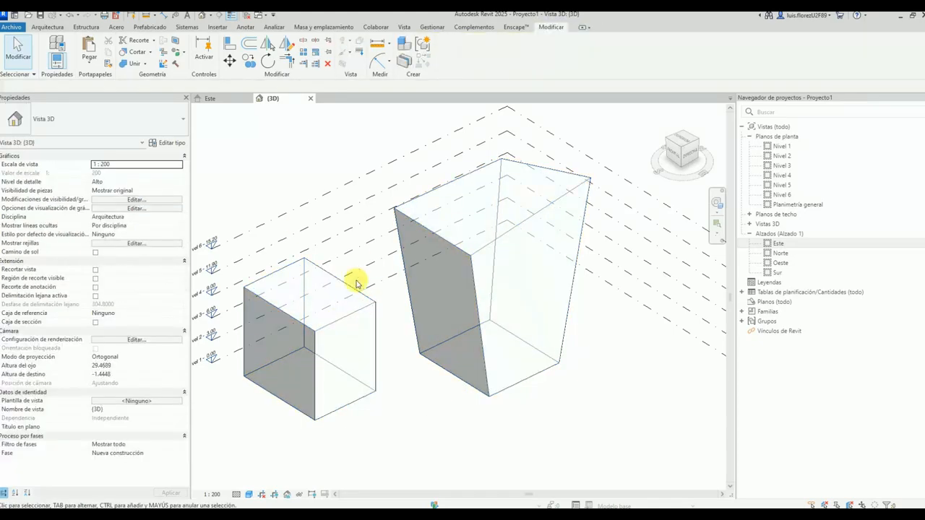
pyautogui.keyDown('shift'); pyautogui.moveTo(355, 283); pyautogui.dragTo(479, 272, button='middle'); pyautogui.keyUp('shift')
pyautogui.click(368, 305)
pyautogui.click(483, 380)
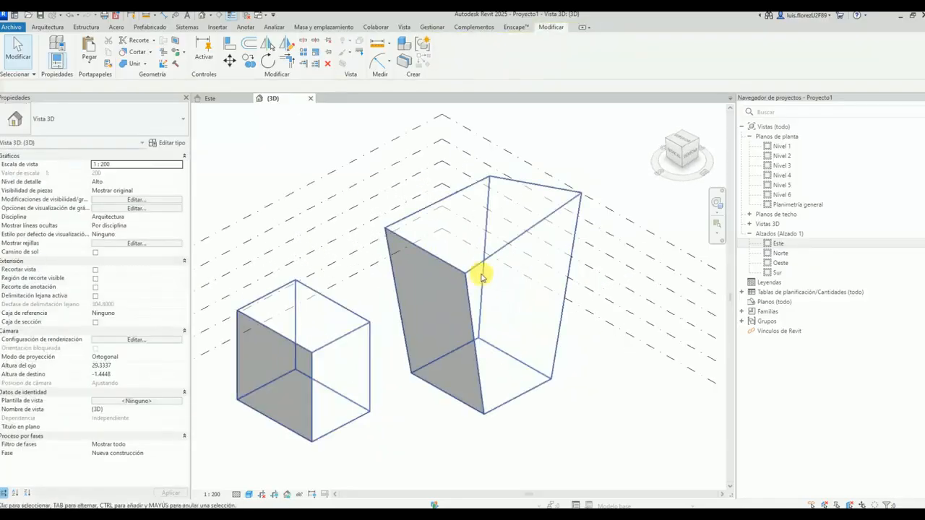
pyautogui.click(315, 27)
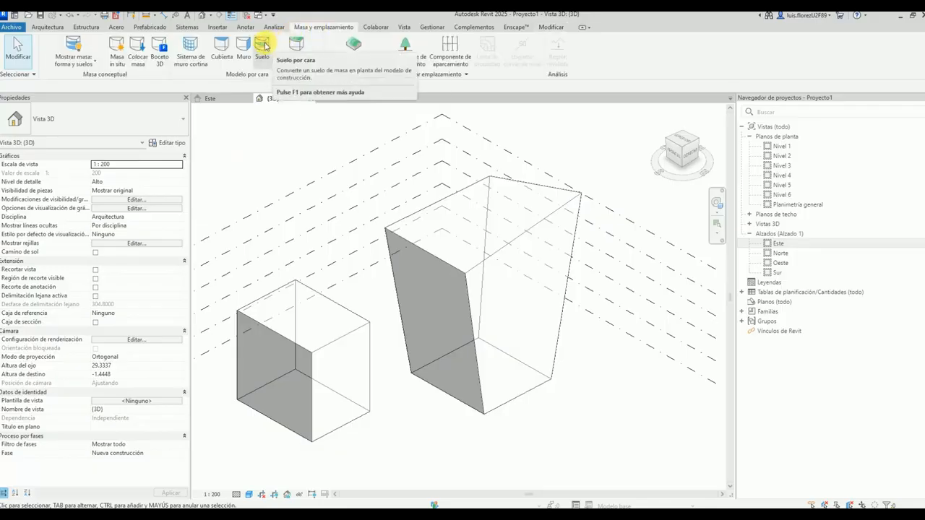
# Generate mass floors for the selected mass on all six levels, Nivel 1 to Nivel 6.
pyautogui.click(420, 244)
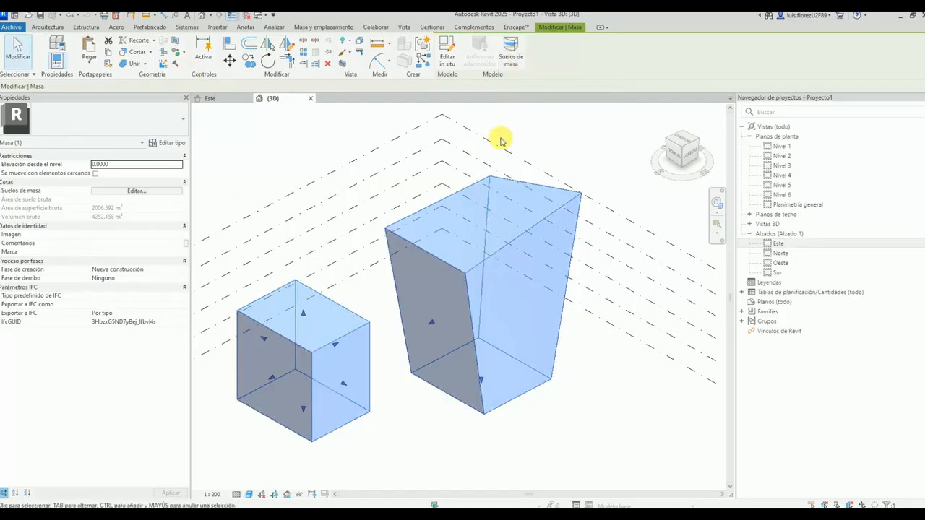
pyautogui.scroll(-4, 323, 228)
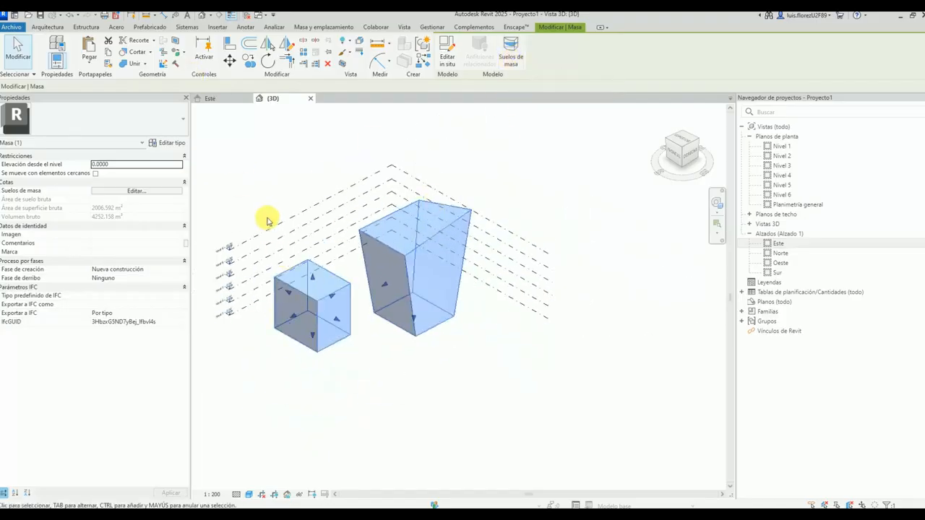
pyautogui.scroll(3, 231, 316)
pyautogui.moveTo(528, 114); pyautogui.dragTo(509, 138, button='middle')
pyautogui.click(536, 161)
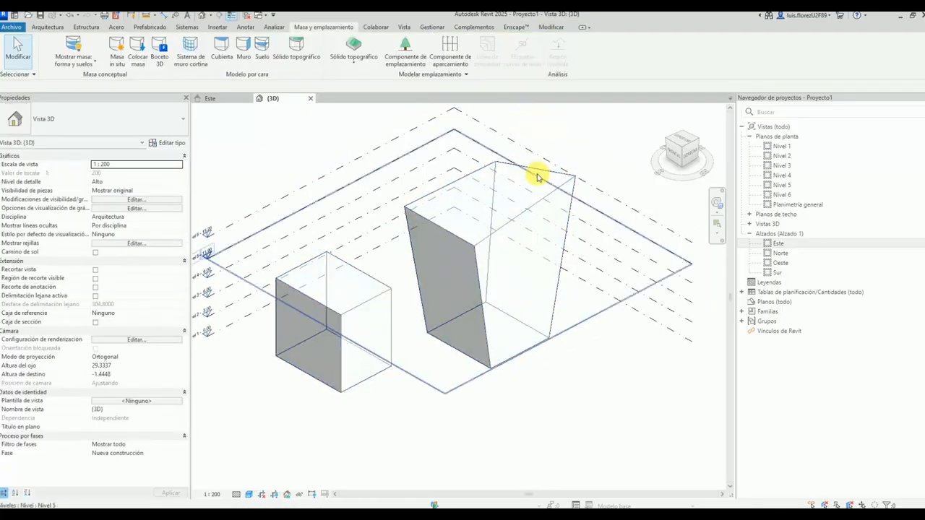
pyautogui.click(539, 171)
pyautogui.click(511, 56)
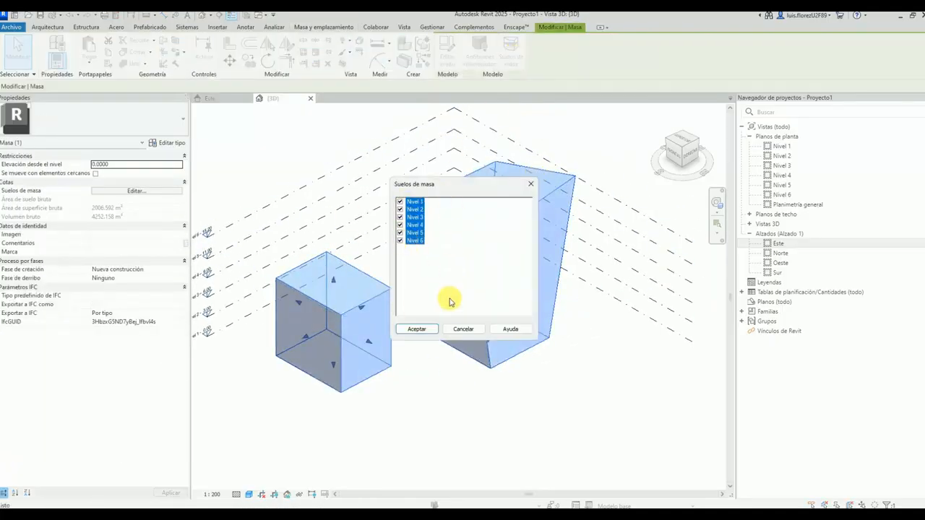
pyautogui.click(428, 332)
pyautogui.click(454, 435)
pyautogui.moveTo(349, 360)
pyautogui.keyDown('shift'); pyautogui.mouseDown(button='middle')
pyautogui.moveTo(270, 239)
pyautogui.moveTo(280, 232)
pyautogui.moveTo(402, 326)
pyautogui.mouseUp(button='middle'); pyautogui.keyUp('shift')
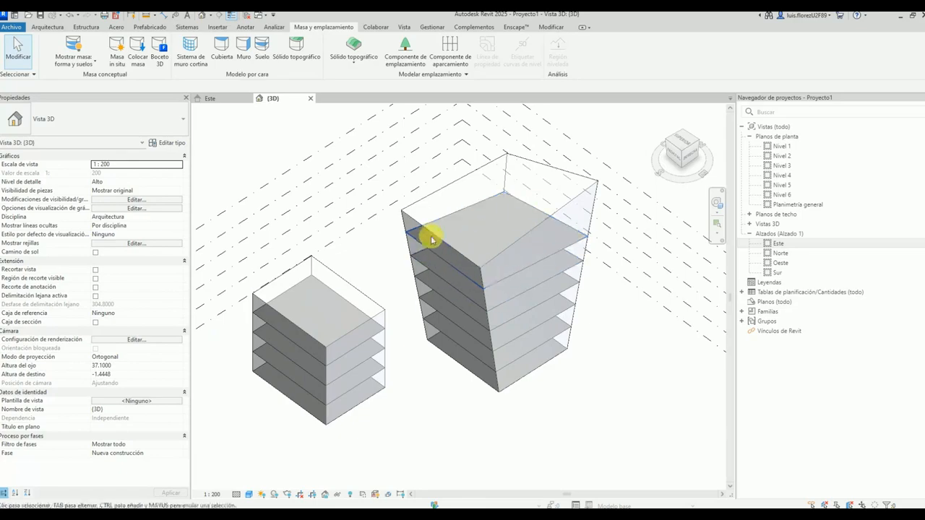
# Select the mass and stretch the smaller box outward on three of its vertical sides, checking the gross floor area.
pyautogui.click(492, 240)
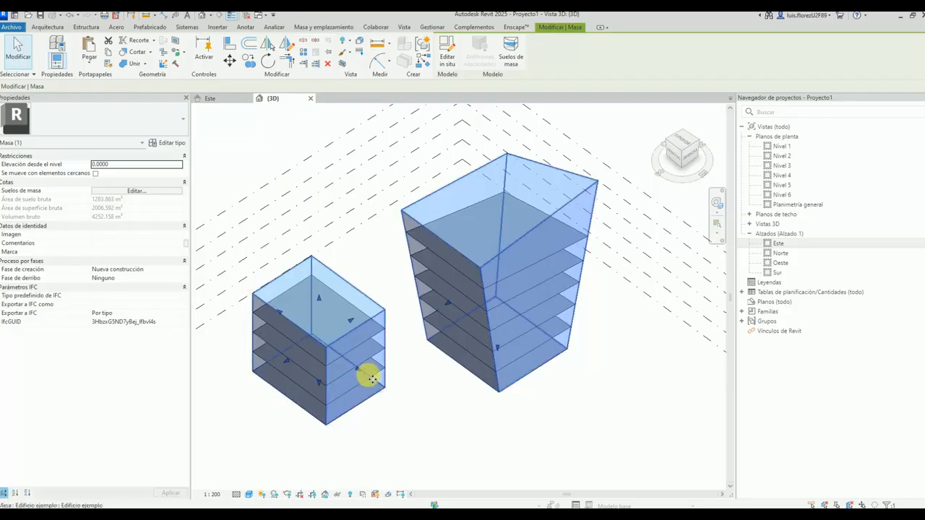
pyautogui.moveTo(359, 369); pyautogui.dragTo(373, 381)
pyautogui.moveTo(296, 367); pyautogui.dragTo(274, 372)
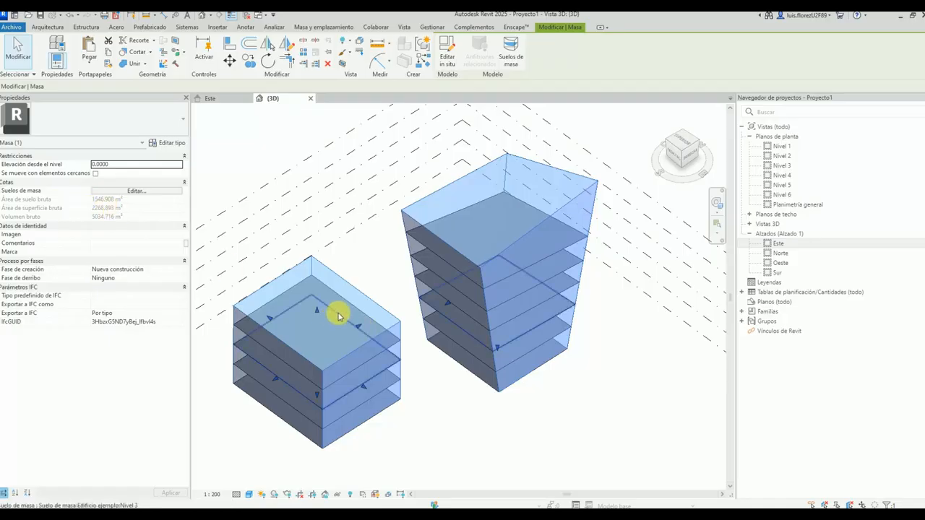
pyautogui.moveTo(359, 326); pyautogui.dragTo(371, 386)
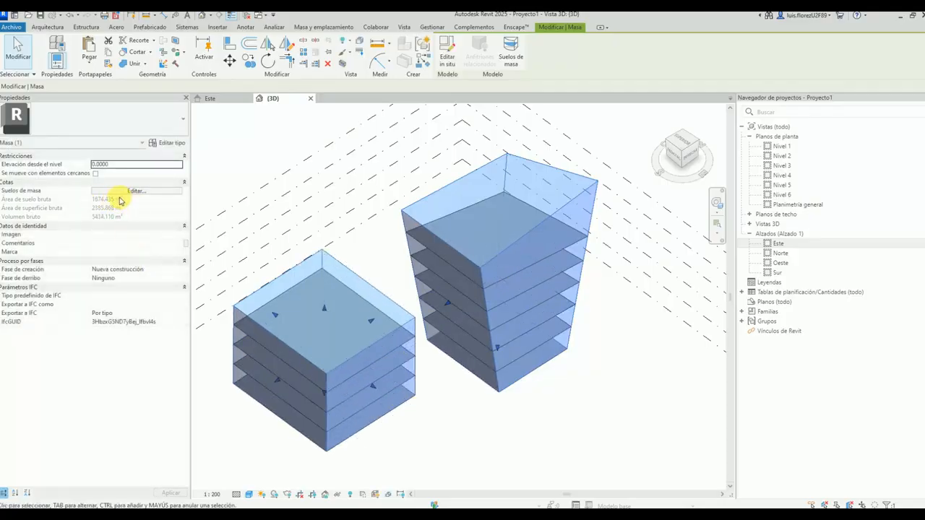
pyautogui.click(442, 427)
pyautogui.keyDown('shift'); pyautogui.moveTo(438, 427); pyautogui.dragTo(472, 299, button='middle'); pyautogui.keyUp('shift')
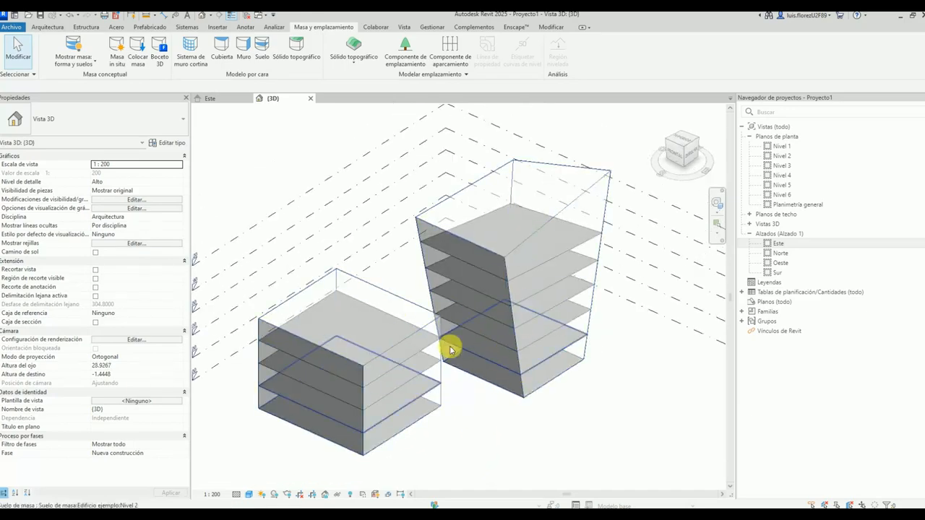
# Open the Edificio ejemplo mass for in-place editing and start the Circle tool for model lines.
pyautogui.doubleClick(403, 298)
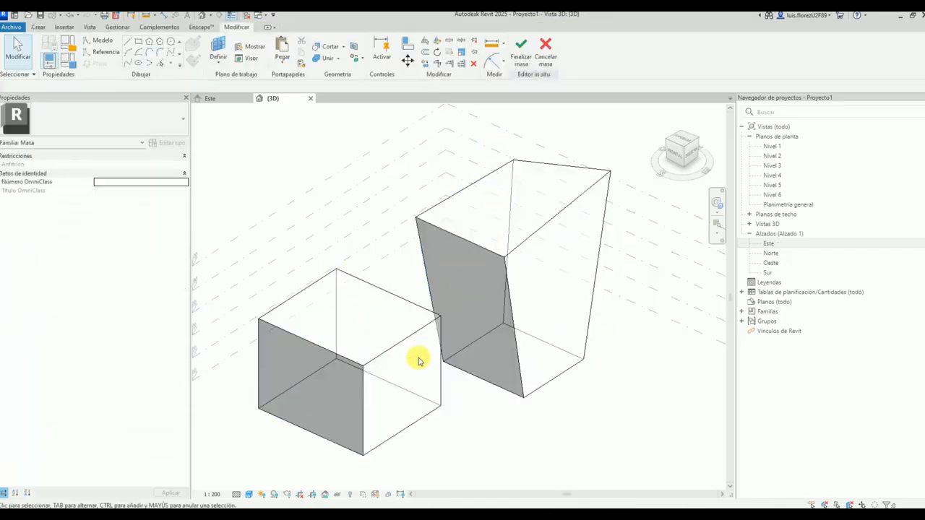
pyautogui.moveTo(400, 287); pyautogui.dragTo(425, 267, button='middle')
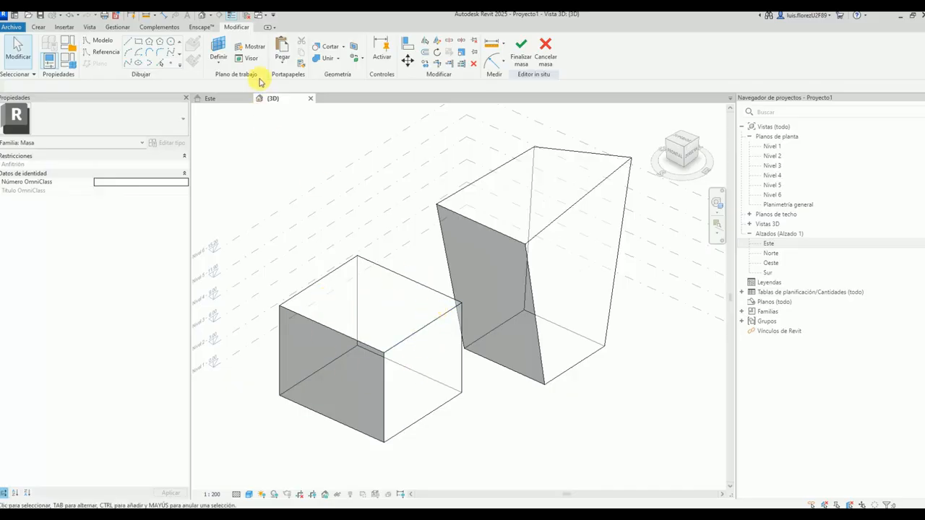
pyautogui.click(41, 28)
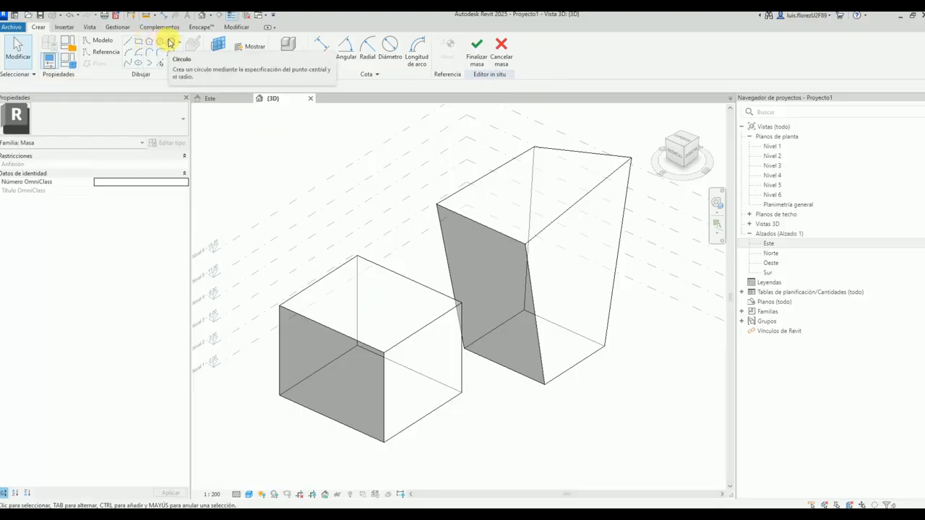
pyautogui.click(169, 43)
# Examine the faces of both forms from several angles as possible drawing planes for the circle.
pyautogui.scroll(1, 382, 293)
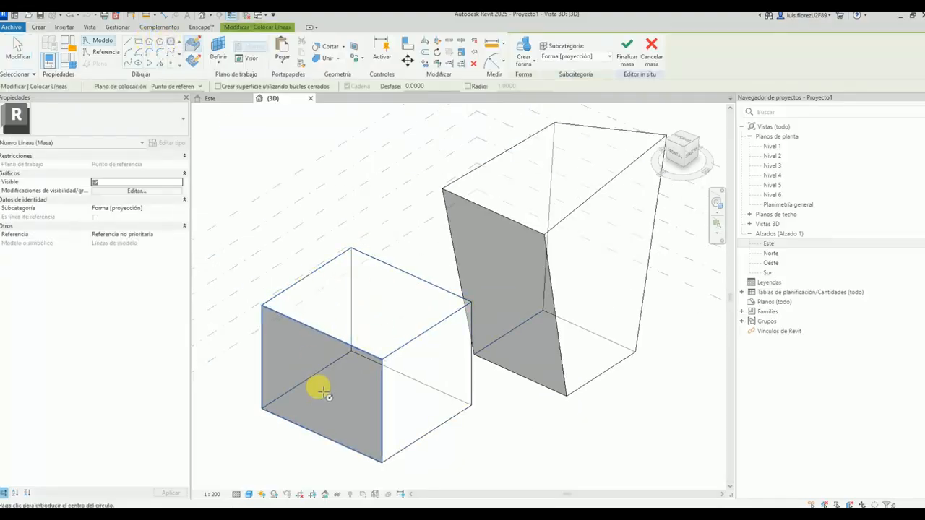
pyautogui.scroll(-2, 381, 306)
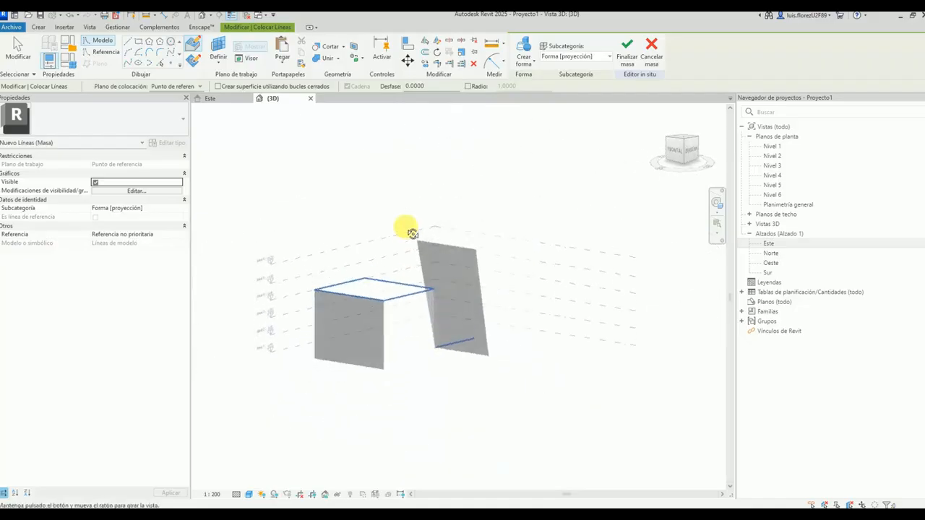
pyautogui.scroll(2, 402, 299)
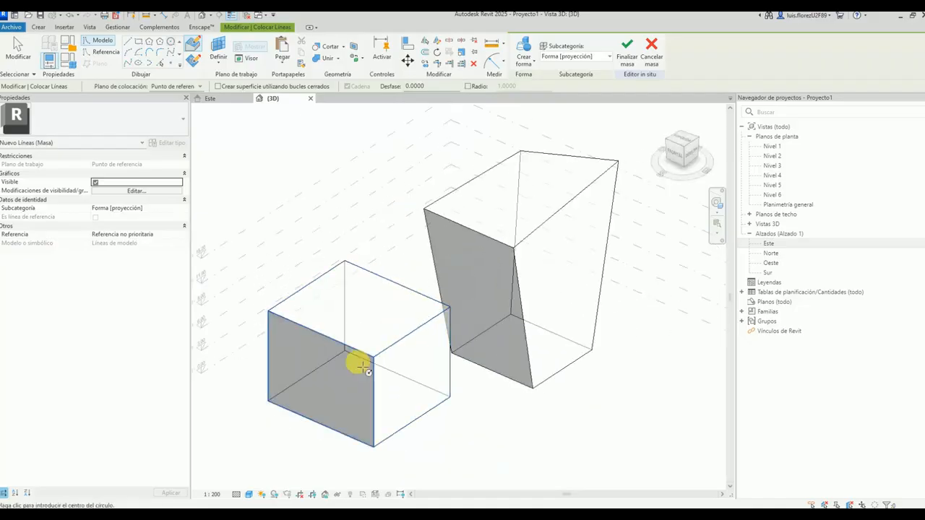
pyautogui.keyDown('shift'); pyautogui.moveTo(351, 314); pyautogui.dragTo(484, 366, button='middle'); pyautogui.keyUp('shift')
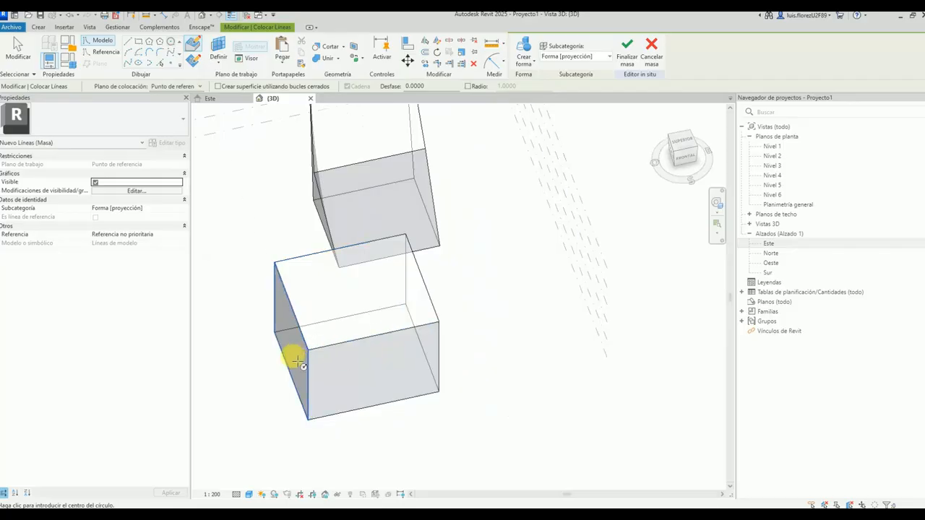
pyautogui.keyDown('shift'); pyautogui.moveTo(330, 289); pyautogui.dragTo(325, 383, button='middle'); pyautogui.keyUp('shift')
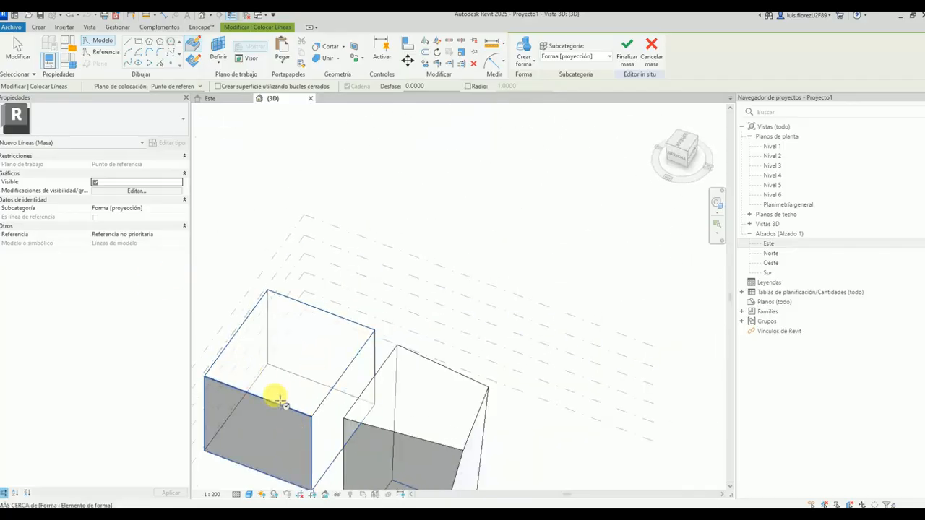
pyautogui.keyDown('shift'); pyautogui.moveTo(313, 340); pyautogui.dragTo(383, 359, button='middle'); pyautogui.keyUp('shift')
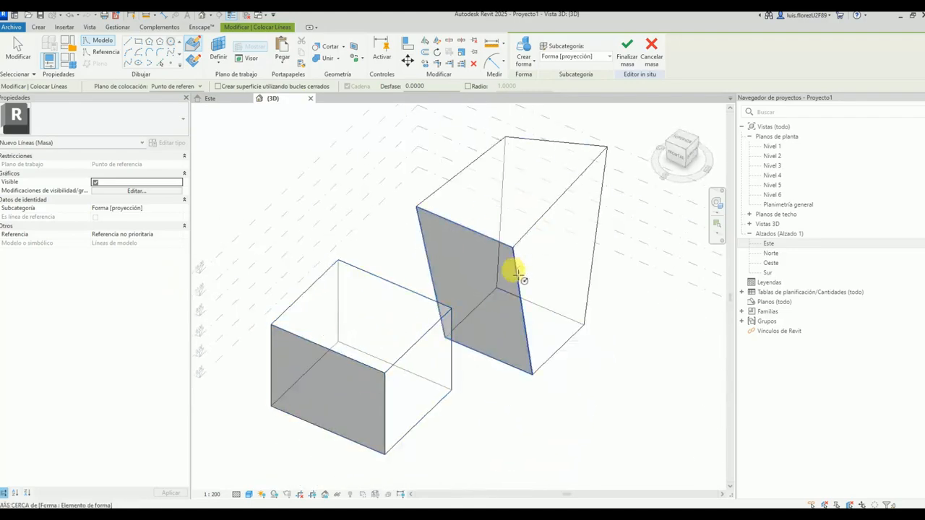
pyautogui.scroll(4, 516, 271)
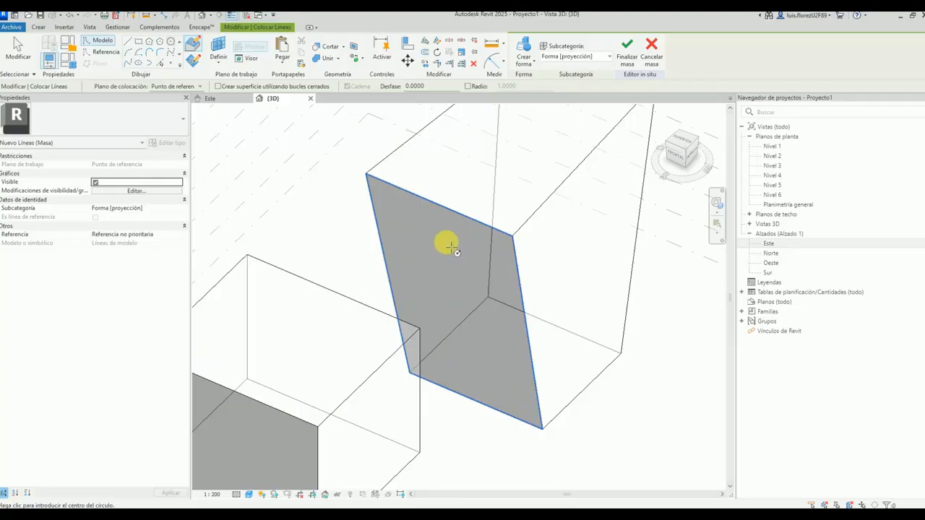
pyautogui.scroll(-4, 441, 245)
pyautogui.scroll(3, 400, 225)
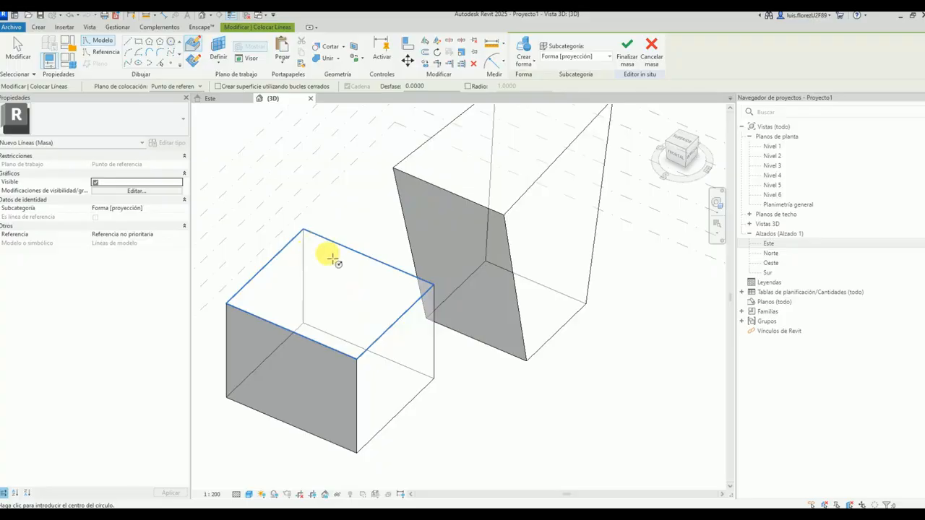
# Sketch a circle with a radius of about 2.97 m on the smaller box's top face.
pyautogui.scroll(2, 338, 294)
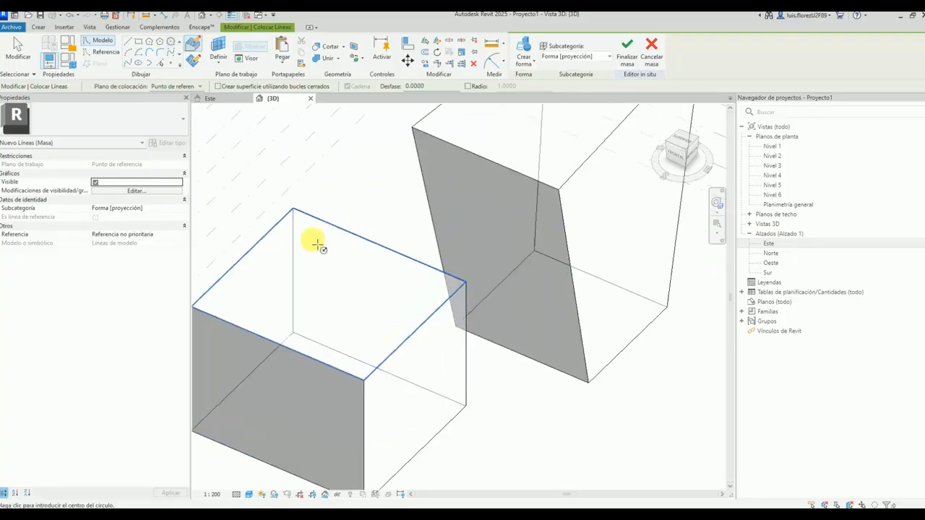
pyautogui.moveTo(336, 301); pyautogui.dragTo(351, 294, button='middle')
pyautogui.click(338, 286)
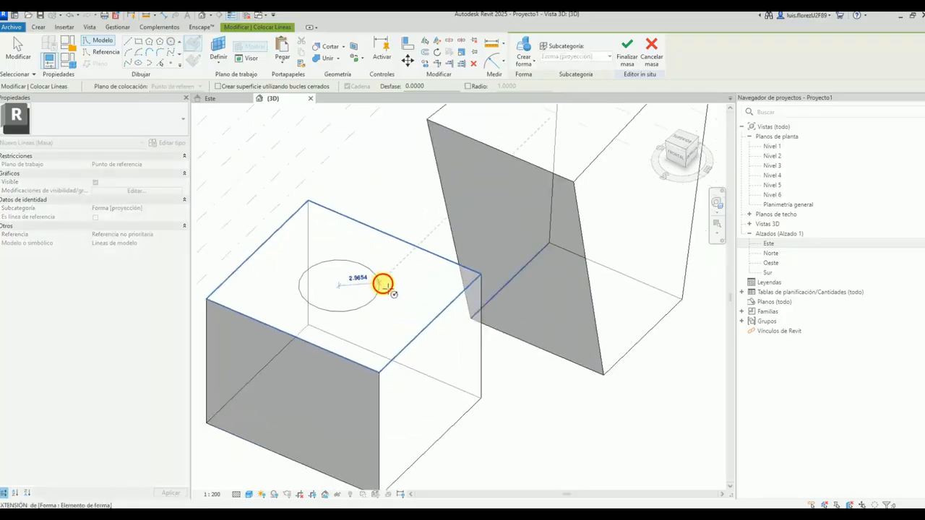
pyautogui.click(380, 284)
pyautogui.press('Escape')
pyautogui.scroll(-1, 442, 276)
pyautogui.moveTo(384, 277)
pyautogui.keyDown('shift'); pyautogui.mouseDown(button='middle')
pyautogui.moveTo(287, 167)
pyautogui.moveTo(372, 264)
pyautogui.mouseUp(button='middle'); pyautogui.keyUp('shift')
# Create a void form from the circle, choosing the cylinder option instead of the sphere.
pyautogui.click(374, 278)
pyautogui.scroll(3, 330, 256)
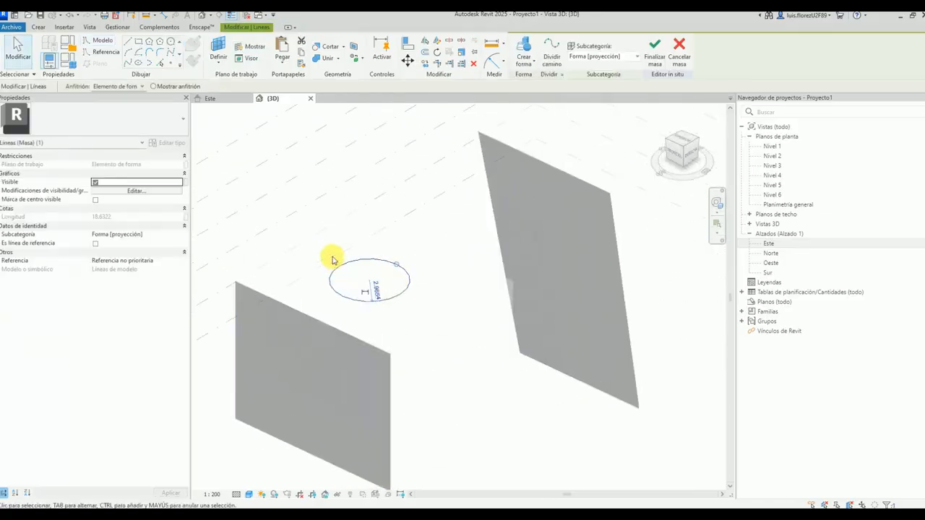
pyautogui.click(527, 68)
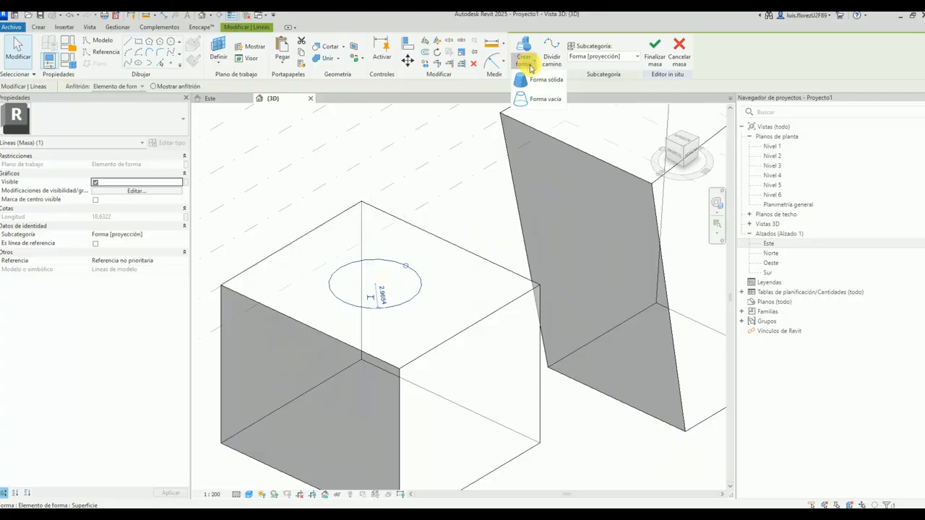
pyautogui.click(554, 105)
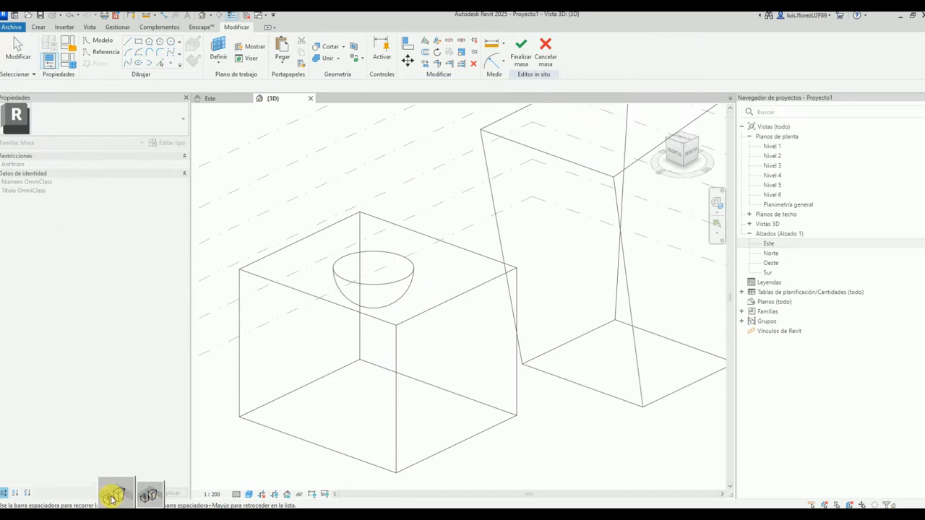
pyautogui.click(112, 499)
pyautogui.click(547, 437)
pyautogui.keyDown('shift'); pyautogui.moveTo(410, 351); pyautogui.dragTo(392, 295, button='middle'); pyautogui.keyUp('shift')
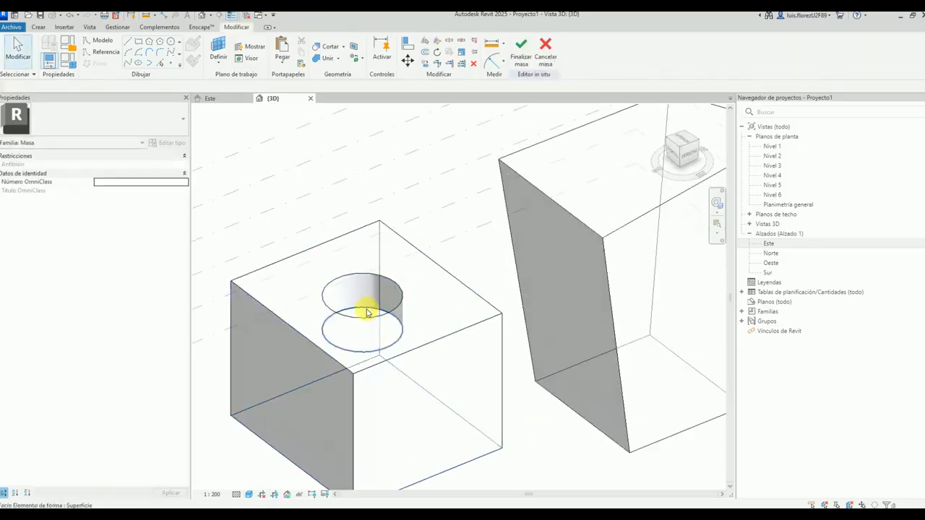
# Pull the void cylinder's bottom face down to the box's base, giving a depth of 11.9 m.
pyautogui.click(367, 314)
pyautogui.moveTo(363, 312); pyautogui.dragTo(381, 421)
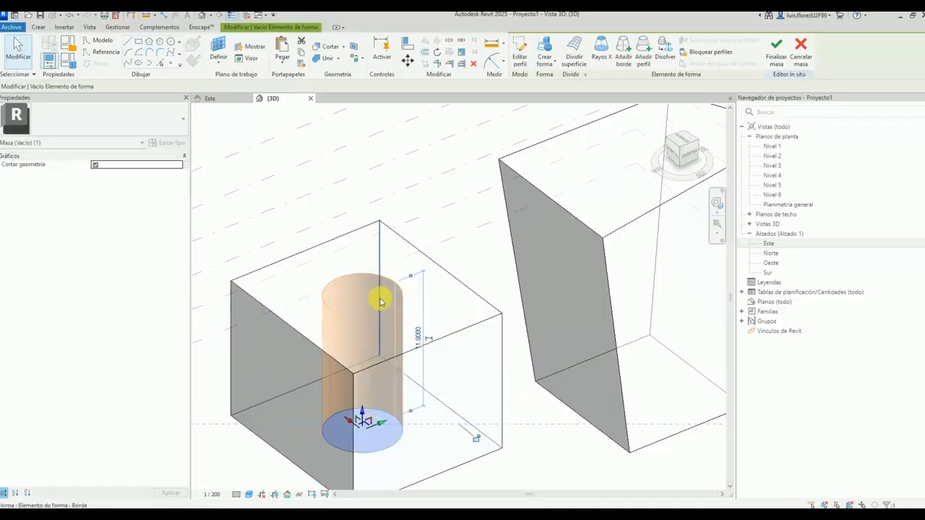
pyautogui.scroll(-2, 378, 301)
pyautogui.click(456, 416)
pyautogui.keyDown('shift'); pyautogui.moveTo(455, 415); pyautogui.dragTo(440, 419, button='middle'); pyautogui.keyUp('shift')
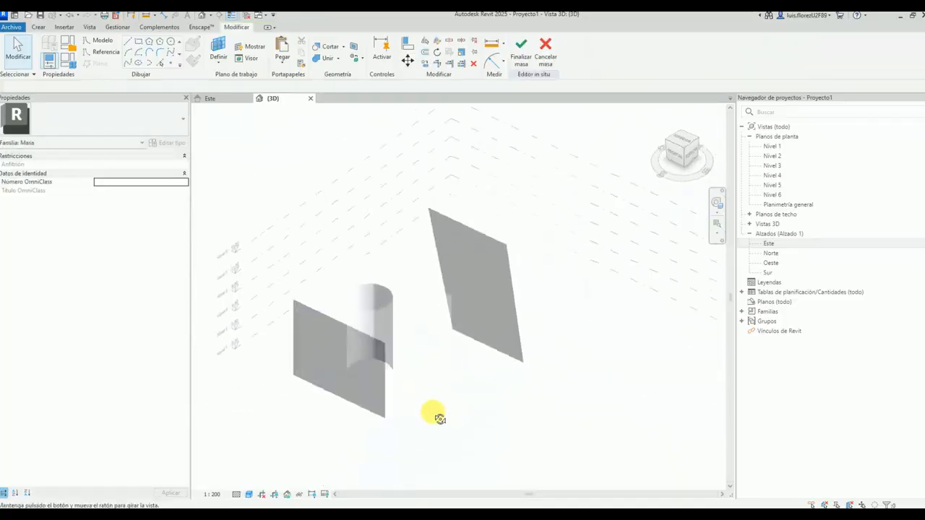
# Finish the mass with its cylindrical void and select it to check the gross floor area, surface area and volume.
pyautogui.click(520, 51)
pyautogui.keyDown('shift'); pyautogui.moveTo(444, 340); pyautogui.dragTo(424, 238, button='middle'); pyautogui.keyUp('shift')
pyautogui.click(432, 254)
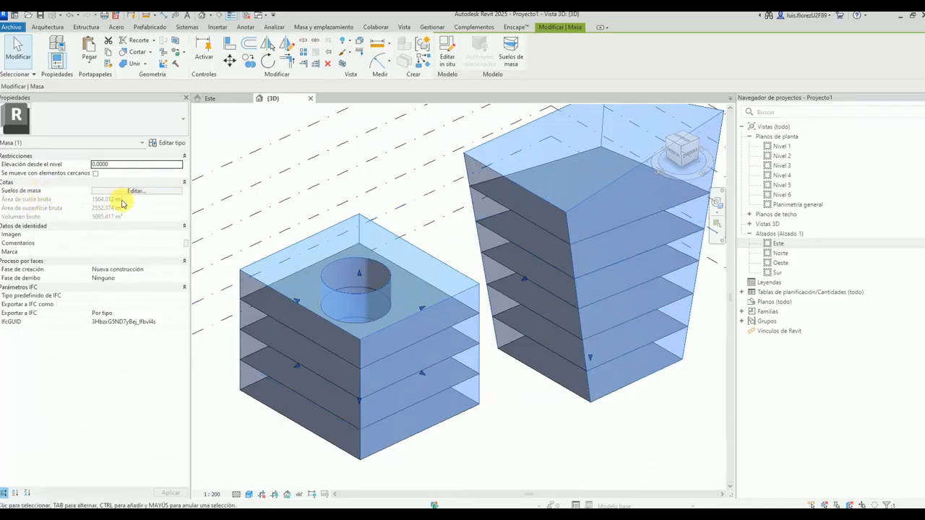
pyautogui.keyDown('shift'); pyautogui.moveTo(388, 288); pyautogui.dragTo(407, 213, button='middle'); pyautogui.keyUp('shift')
pyautogui.press('Escape')
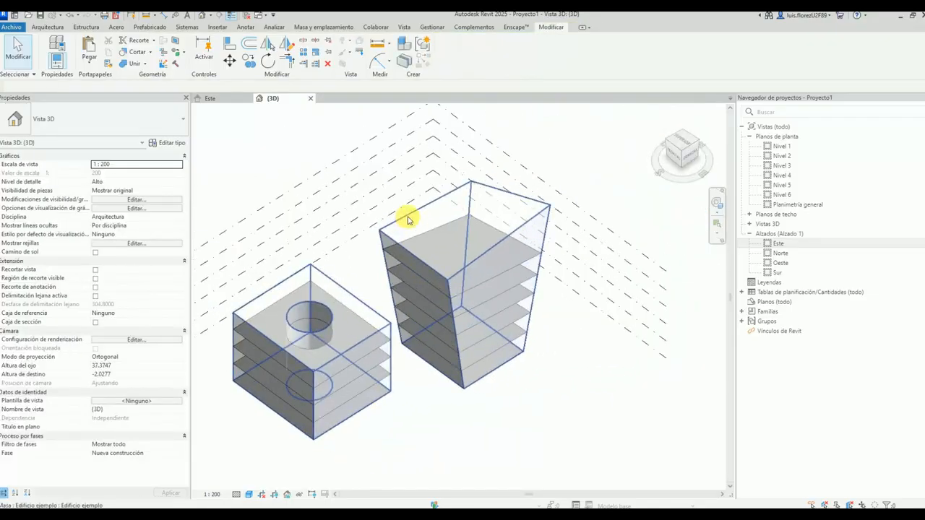
# Edit the building mass in place and sketch a rectangle about 5.4 m high on the smaller box's side face.
pyautogui.click(408, 219)
pyautogui.doubleClick(383, 292)
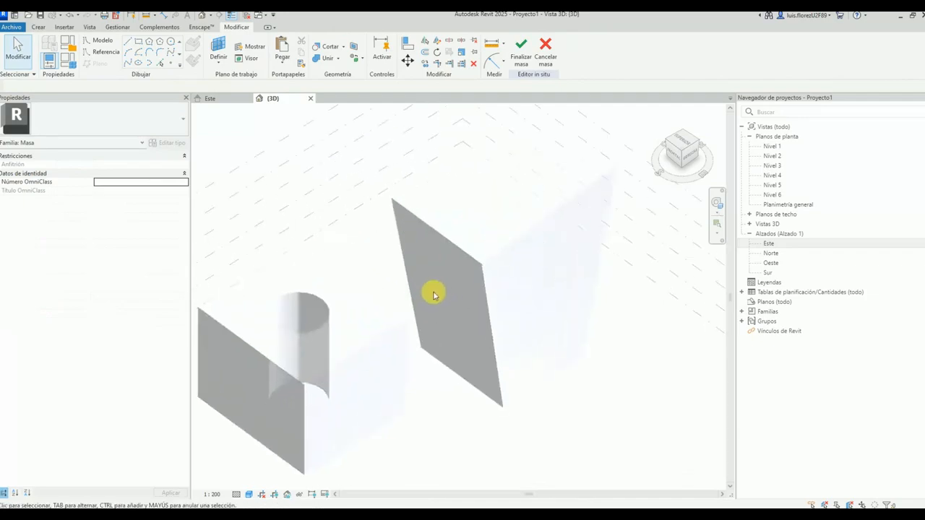
pyautogui.click(139, 44)
pyautogui.scroll(5, 392, 262)
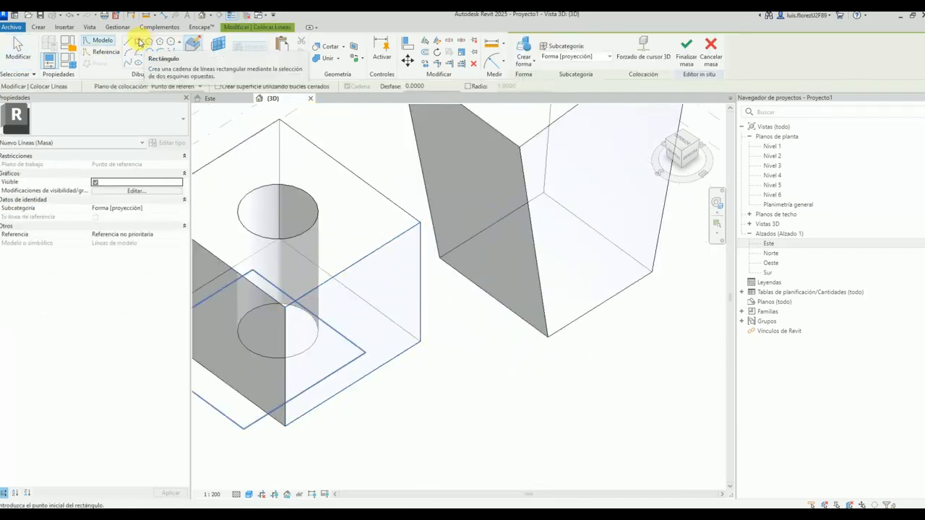
pyautogui.click(193, 47)
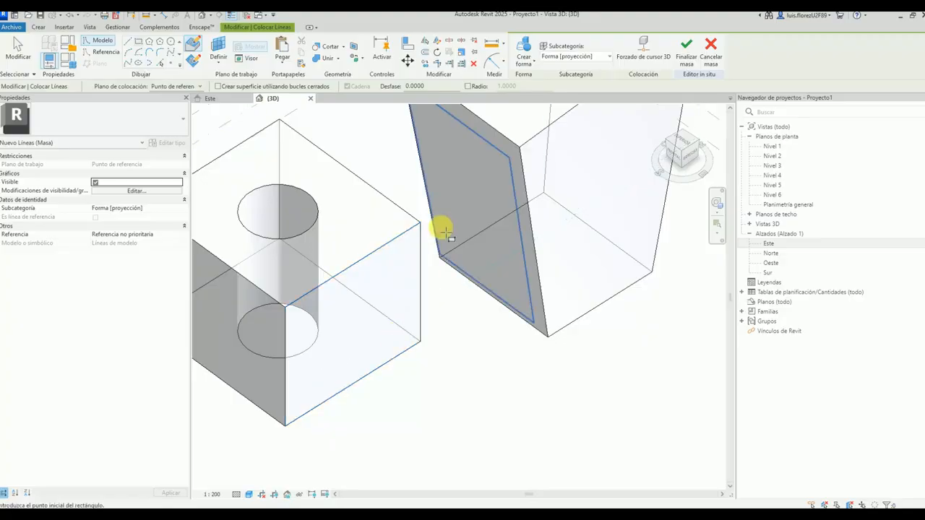
pyautogui.moveTo(364, 318); pyautogui.dragTo(408, 267, button='middle')
pyautogui.scroll(1, 408, 268)
pyautogui.scroll(1, 411, 244)
pyautogui.keyDown('shift'); pyautogui.moveTo(412, 221); pyautogui.dragTo(245, 77, button='middle'); pyautogui.keyUp('shift')
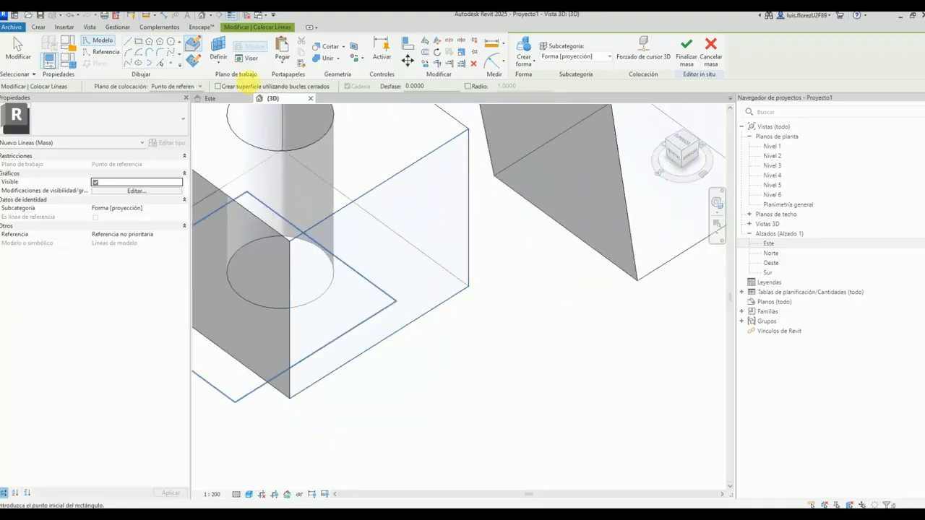
pyautogui.click(440, 166)
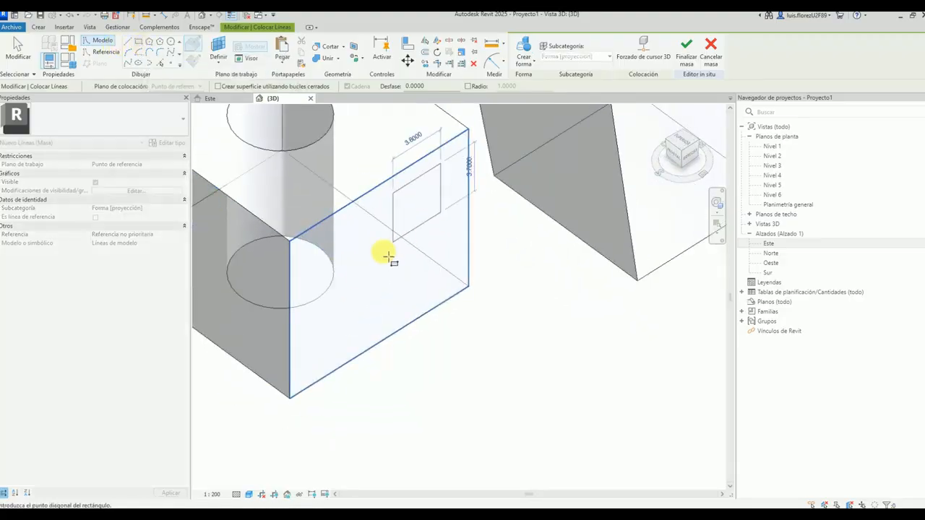
pyautogui.click(351, 297)
pyautogui.press('Escape')
# Create a solid form from the rectangle and pull its outer face outward to a depth of about 8.6 m.
pyautogui.click(407, 187)
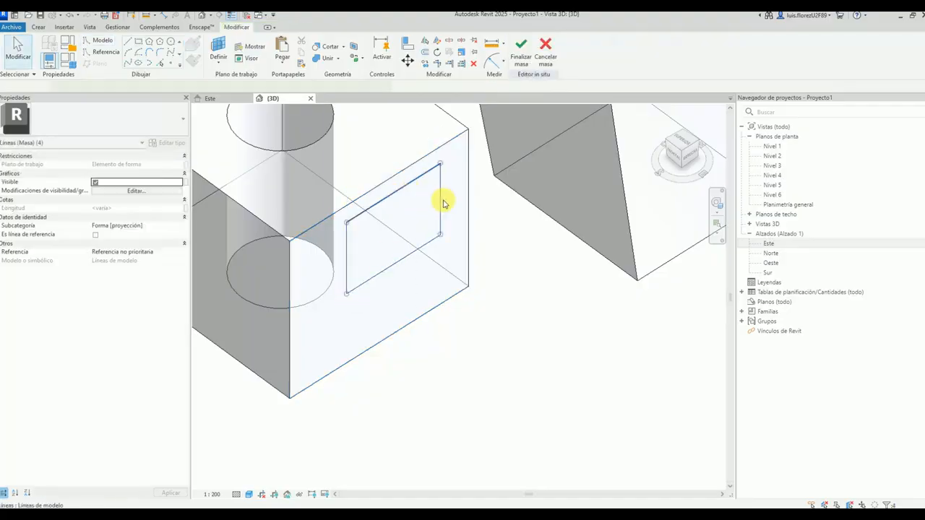
pyautogui.click(526, 56)
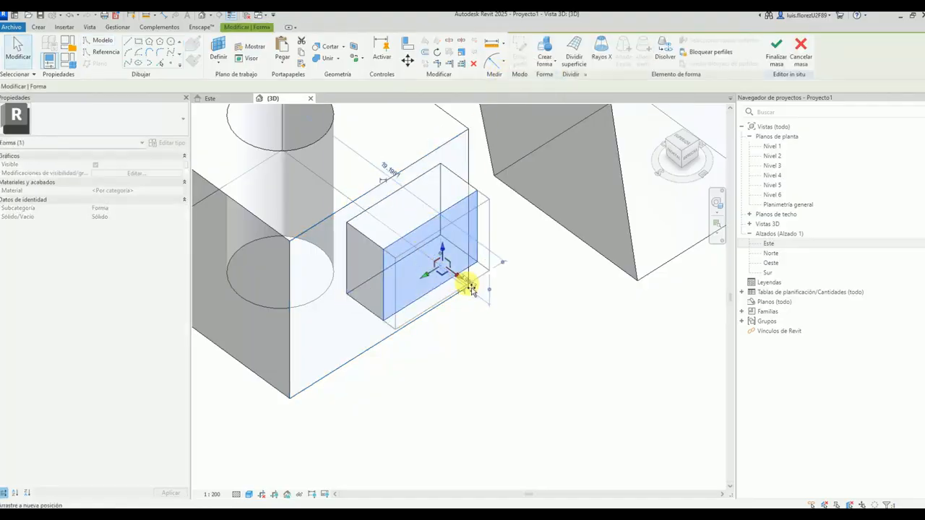
pyautogui.moveTo(458, 281); pyautogui.dragTo(515, 316)
pyautogui.scroll(-2, 506, 325)
pyautogui.moveTo(494, 339); pyautogui.dragTo(486, 278, button='middle')
pyautogui.scroll(1, 510, 252)
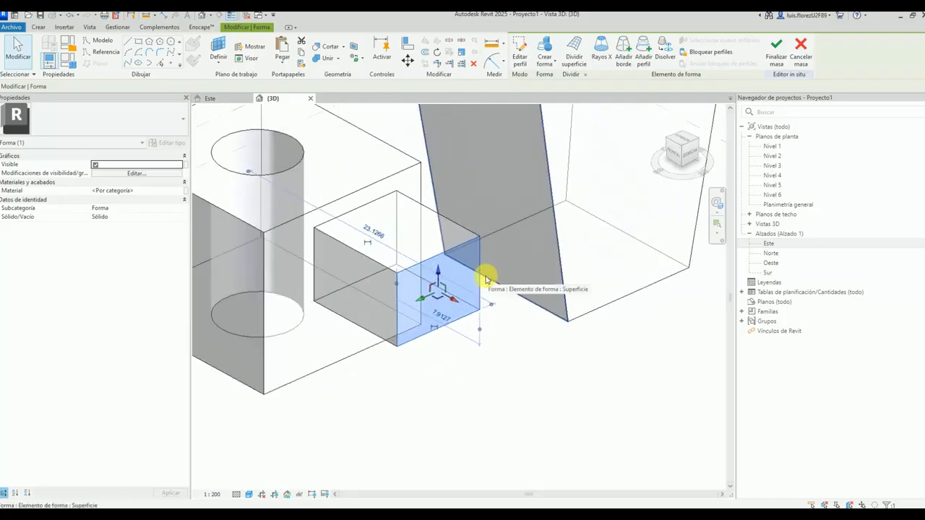
pyautogui.press('Escape')
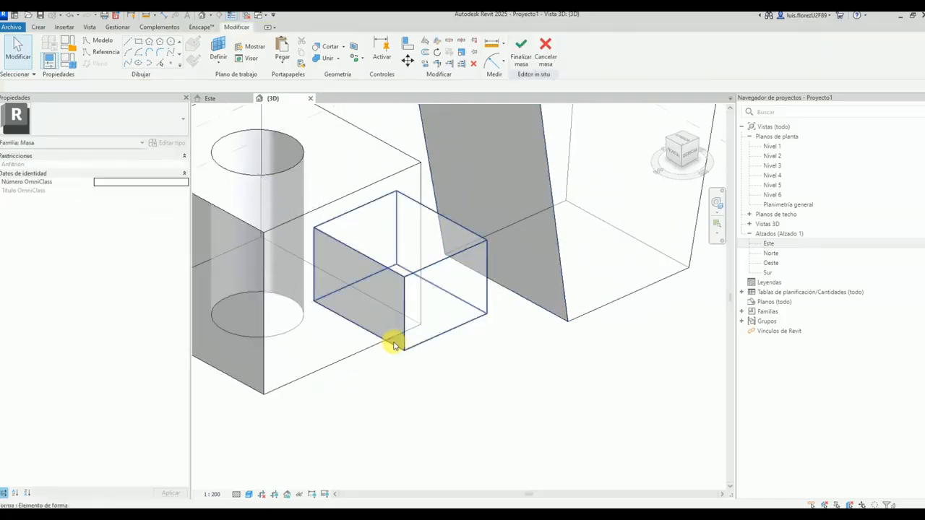
# Lower the projecting box's bottom face and rotate its outer face so the form twists.
pyautogui.click(394, 345)
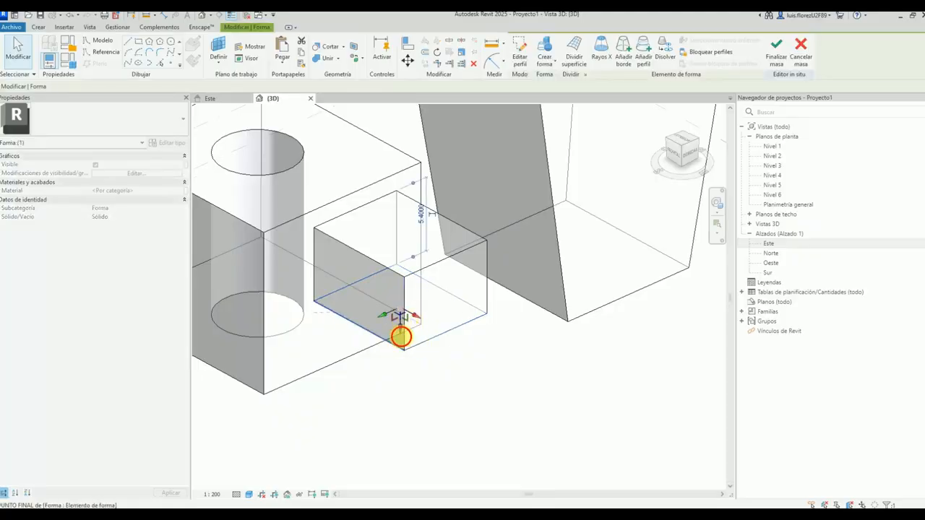
pyautogui.click(457, 366)
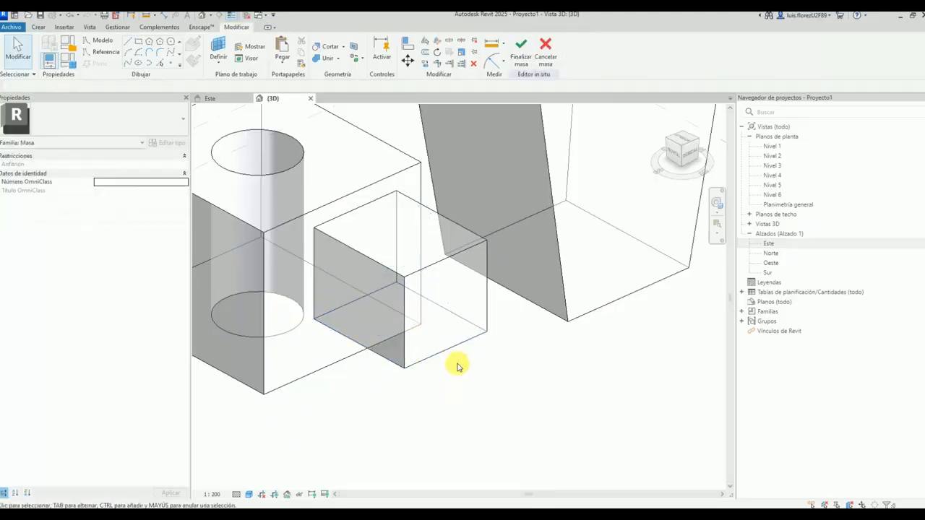
pyautogui.click(446, 265)
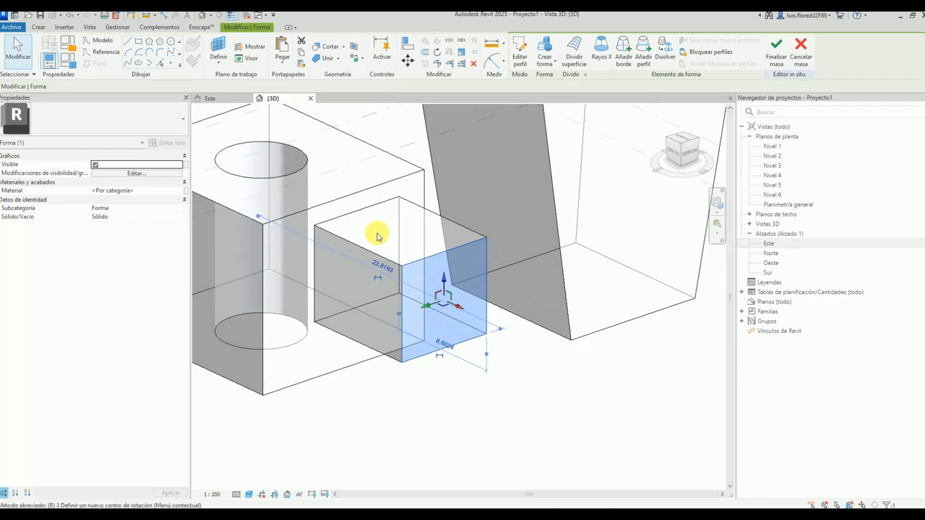
pyautogui.press('o')
pyautogui.click(480, 257)
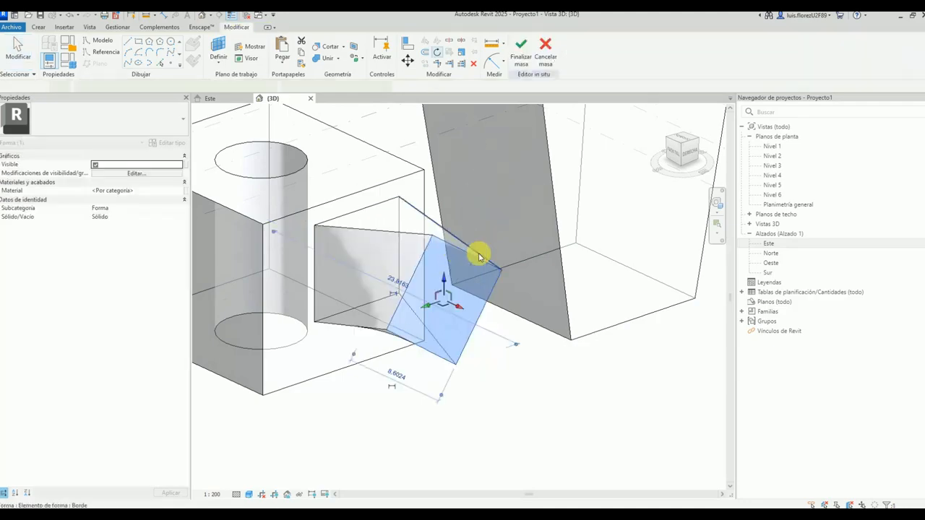
pyautogui.click(411, 370)
pyautogui.keyDown('shift'); pyautogui.moveTo(411, 367); pyautogui.dragTo(463, 363, button='middle'); pyautogui.keyUp('shift')
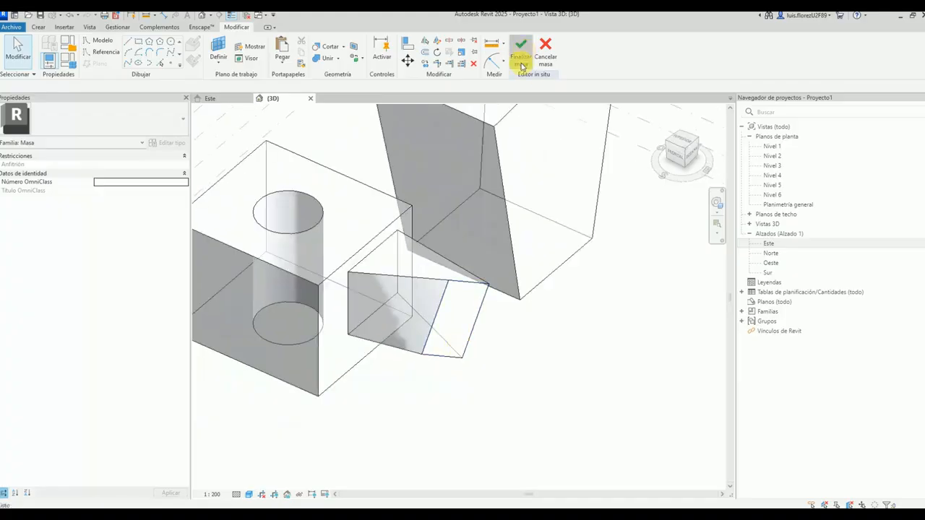
# Finish the mass with its twisted projection and select it to check the gross floor area, surface area and volume.
pyautogui.click(521, 58)
pyautogui.keyDown('shift'); pyautogui.moveTo(397, 392); pyautogui.dragTo(582, 343, button='middle'); pyautogui.keyUp('shift')
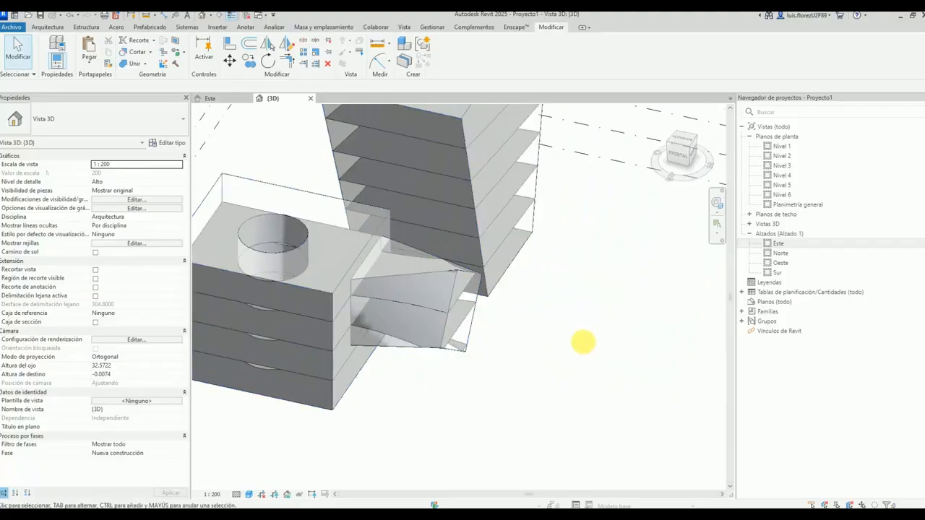
pyautogui.keyDown('shift'); pyautogui.moveTo(530, 332); pyautogui.dragTo(557, 200, button='middle'); pyautogui.keyUp('shift')
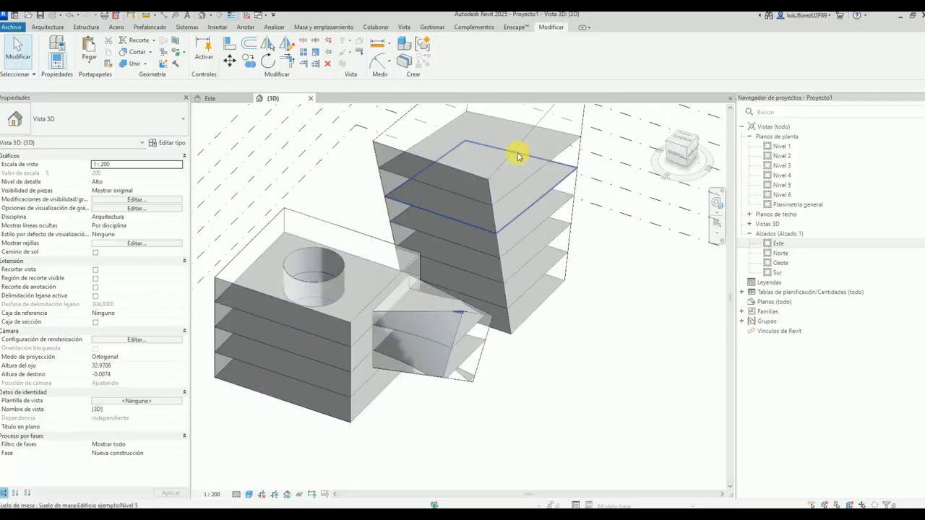
pyautogui.click(508, 156)
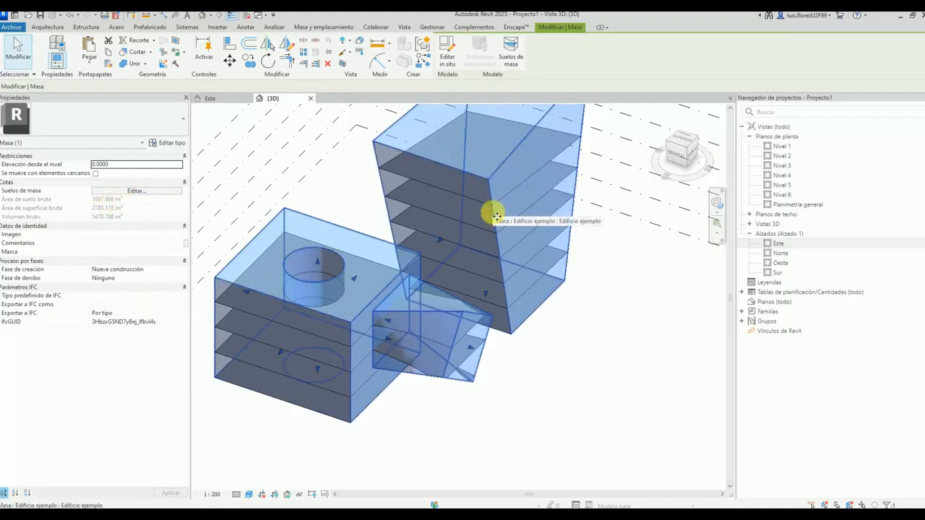
pyautogui.click(561, 361)
pyautogui.keyDown('shift'); pyautogui.moveTo(561, 361); pyautogui.dragTo(439, 180, button='middle'); pyautogui.keyUp('shift')
pyautogui.click(439, 179)
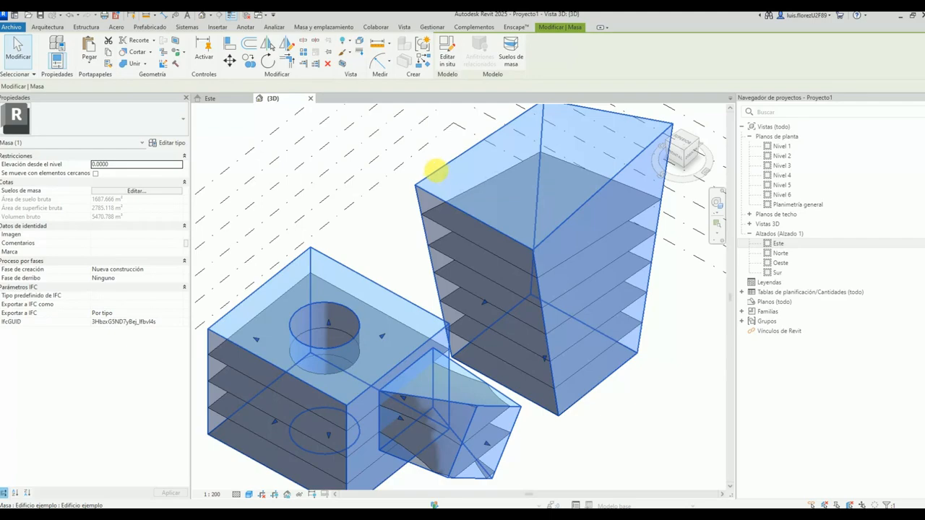
pyautogui.click(427, 164)
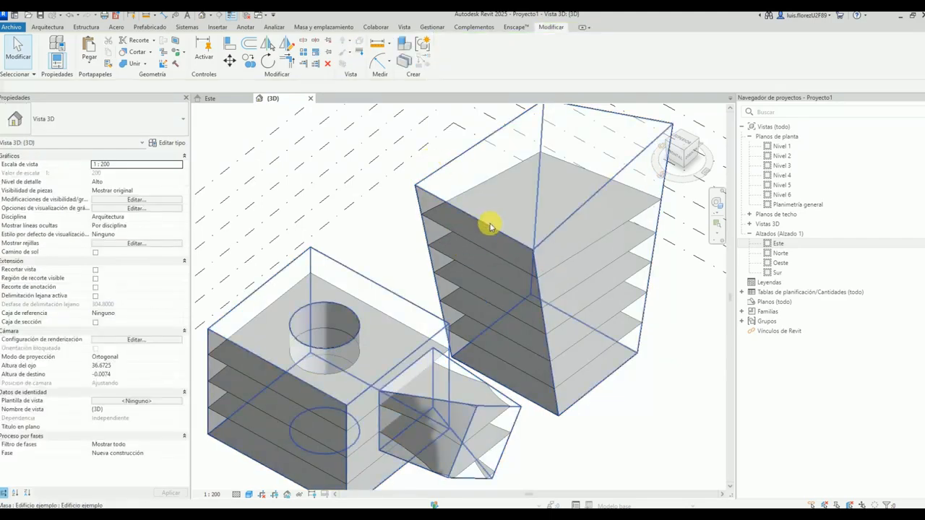
pyautogui.keyDown('shift'); pyautogui.moveTo(487, 224); pyautogui.dragTo(470, 206, button='middle'); pyautogui.keyUp('shift')
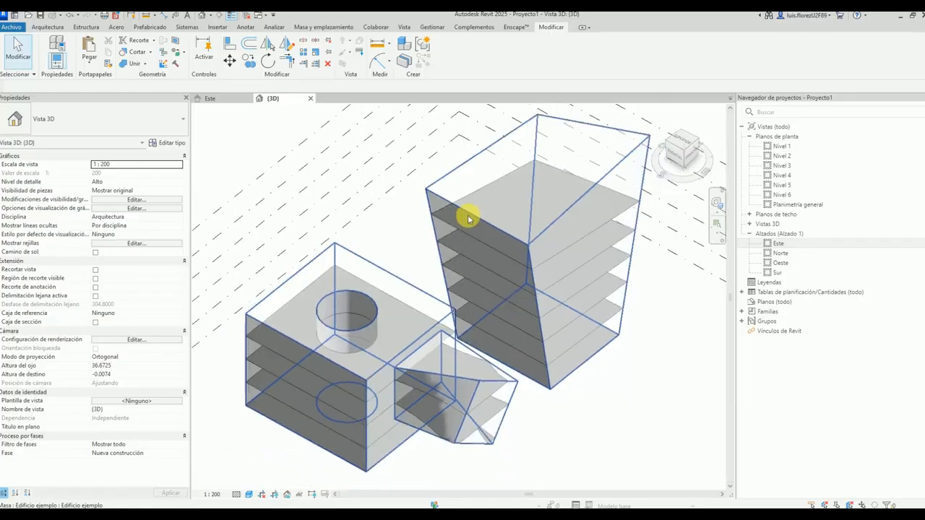
# Place a wall by face of type "Fachada monocapa" on the tall form's inclined front face.
pyautogui.click(57, 29)
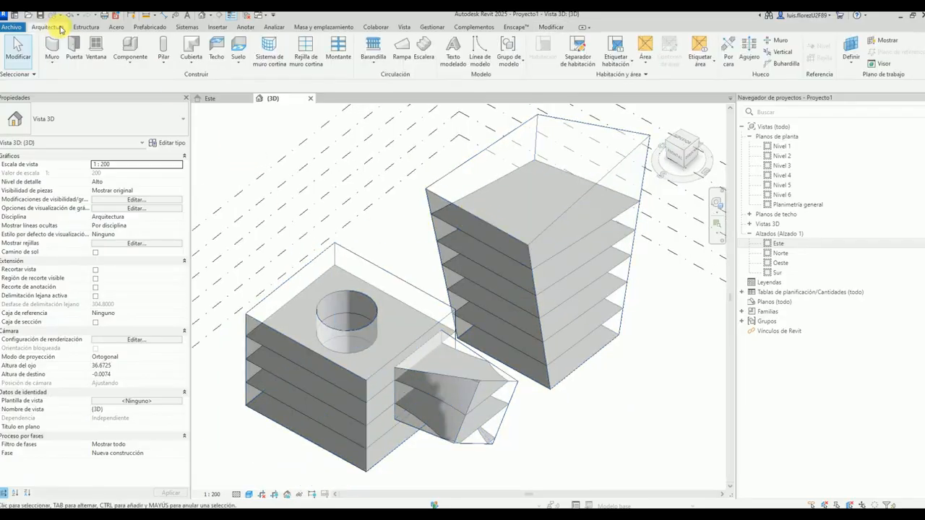
pyautogui.click(323, 27)
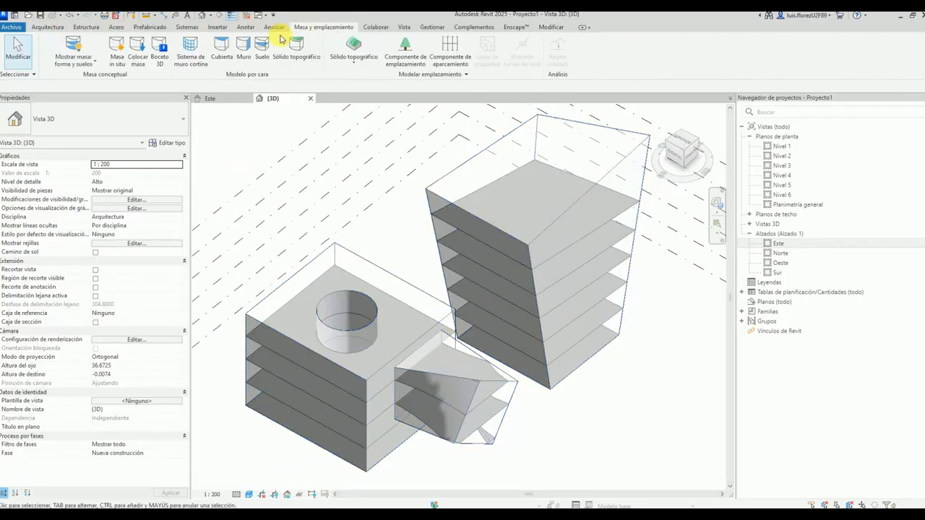
pyautogui.click(241, 52)
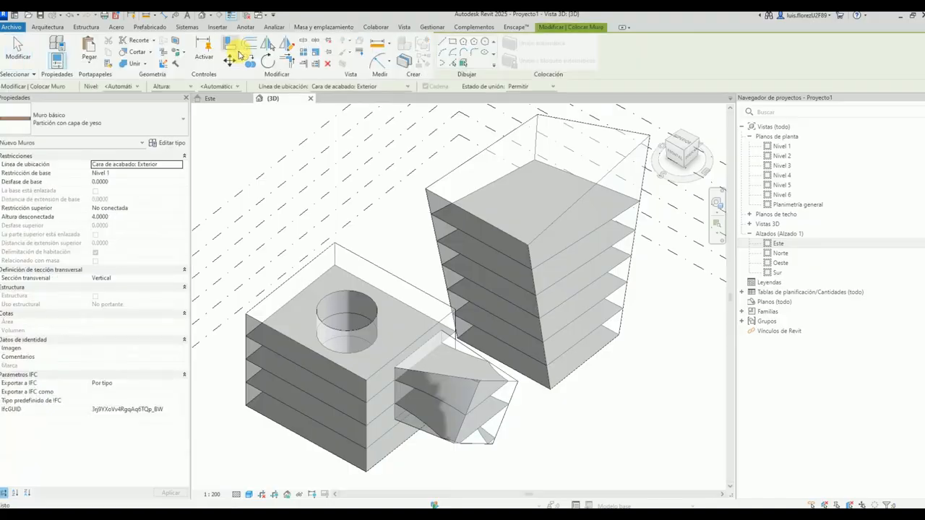
pyautogui.click(101, 119)
pyautogui.scroll(-5, 97, 275)
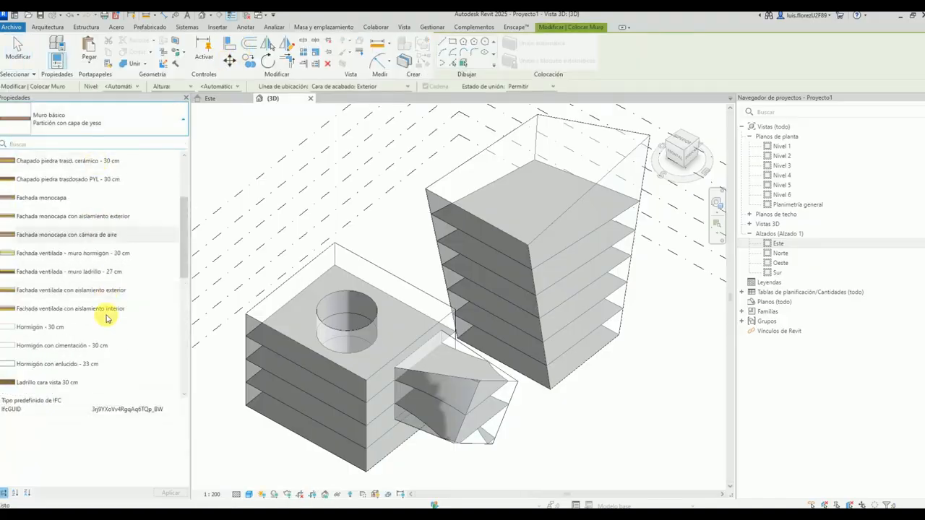
pyautogui.click(108, 212)
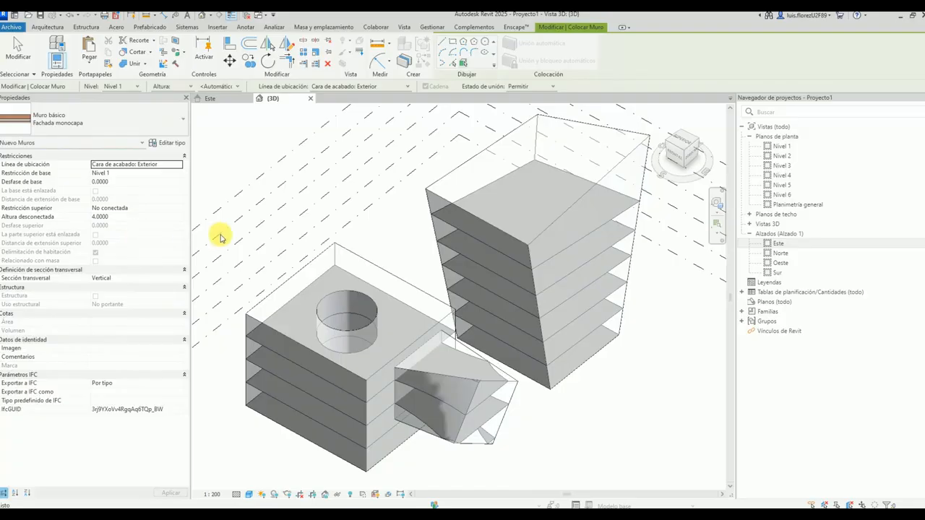
pyautogui.moveTo(474, 204); pyautogui.dragTo(365, 218, button='middle')
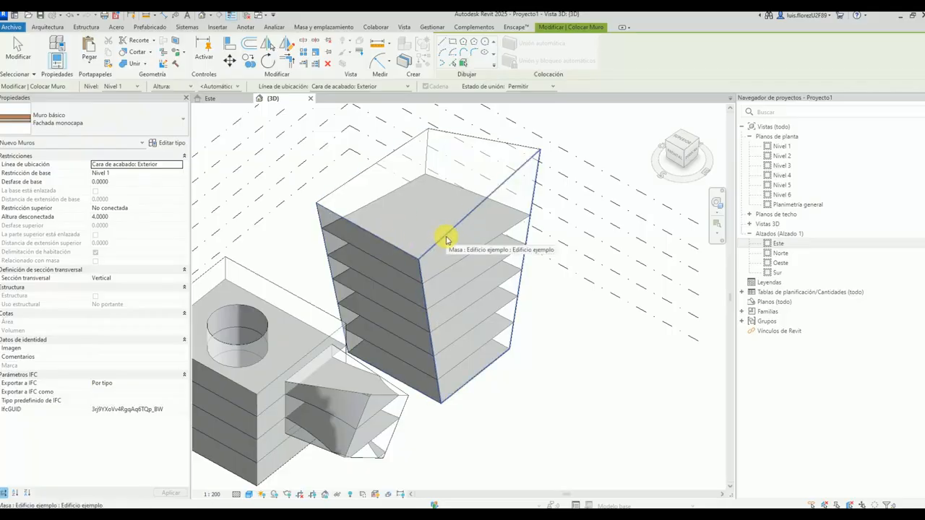
pyautogui.click(446, 239)
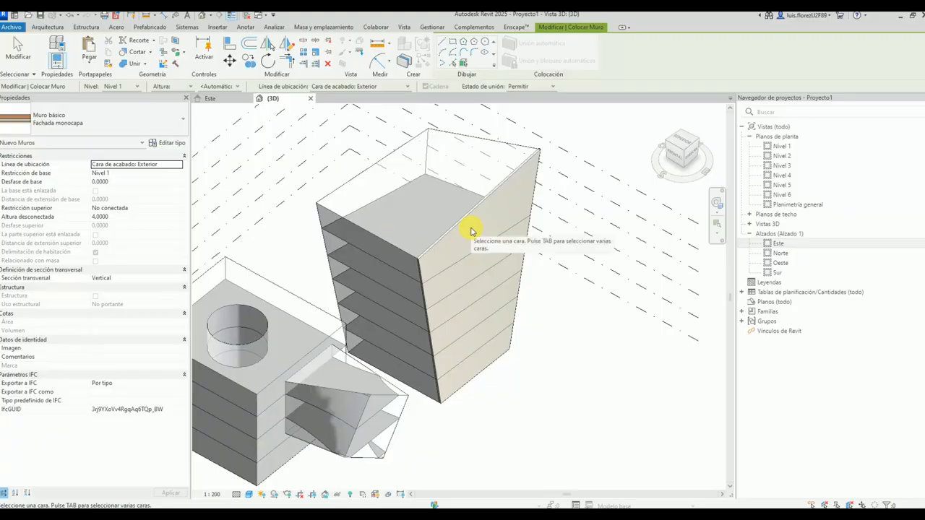
# Place "Fachada monocapa" walls by face on two opposite side faces of the twisted projection.
pyautogui.keyDown('shift'); pyautogui.moveTo(470, 230); pyautogui.dragTo(558, 204, button='middle'); pyautogui.keyUp('shift')
pyautogui.scroll(-1, 558, 205)
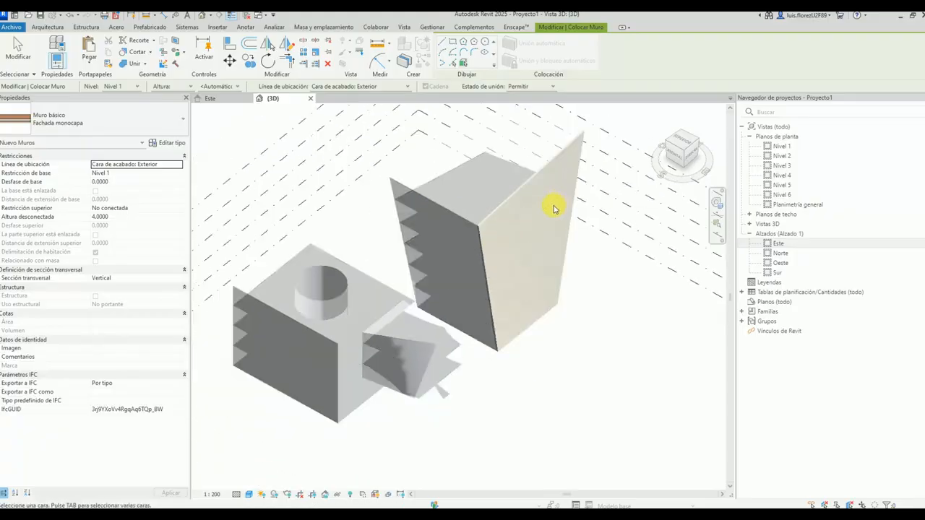
pyautogui.scroll(3, 374, 354)
pyautogui.click(382, 327)
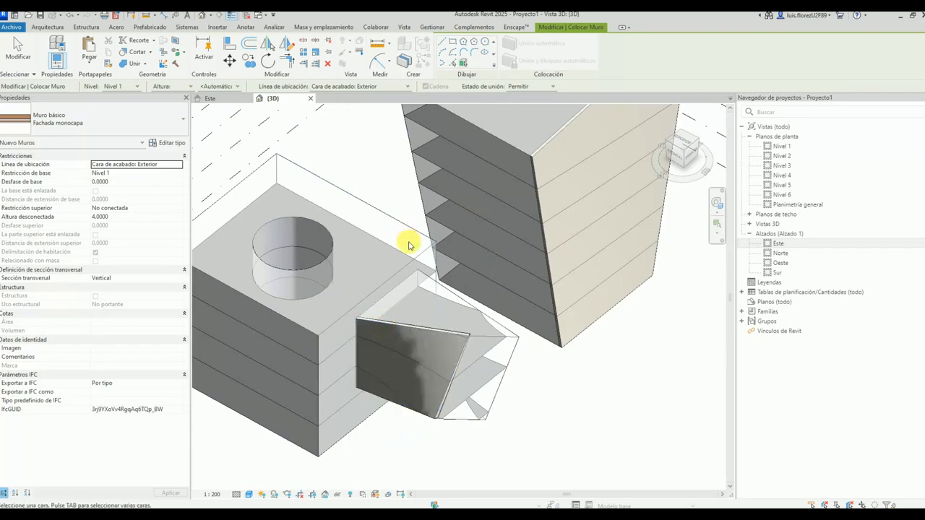
pyautogui.keyDown('shift'); pyautogui.moveTo(381, 291); pyautogui.dragTo(571, 444, button='middle'); pyautogui.keyUp('shift')
pyautogui.scroll(-4, 499, 388)
pyautogui.press('Escape')
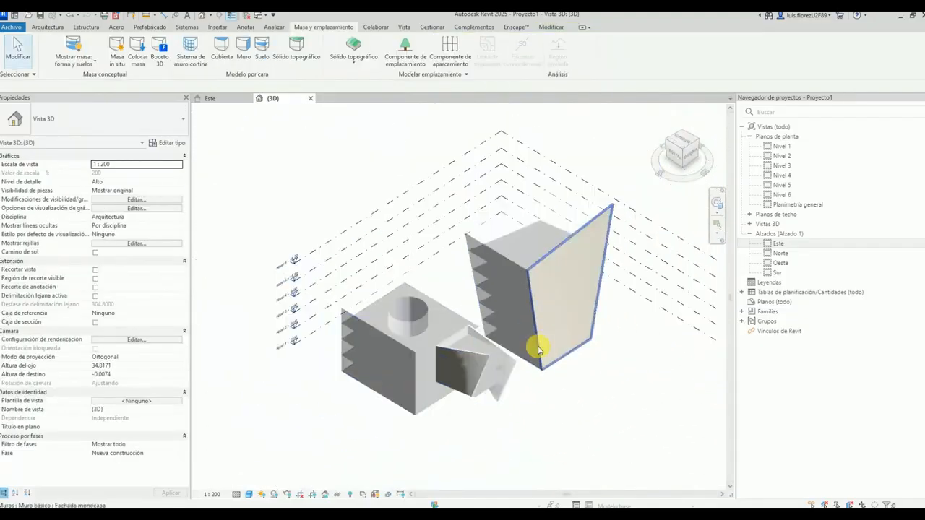
pyautogui.scroll(1, 554, 386)
pyautogui.moveTo(587, 346); pyautogui.dragTo(585, 341, button='middle')
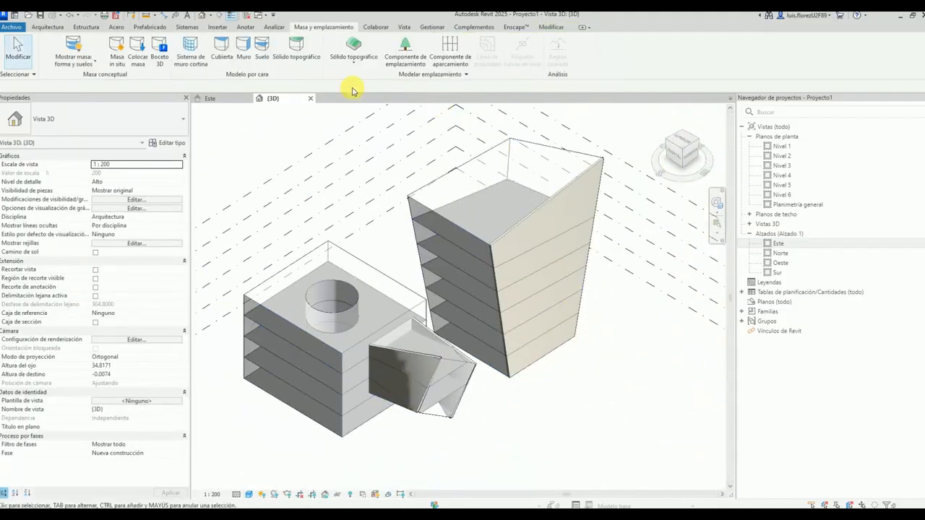
# Set the mass display to follow the view settings and open the Nivel 2 floor plan to examine the placed walls.
pyautogui.click(89, 45)
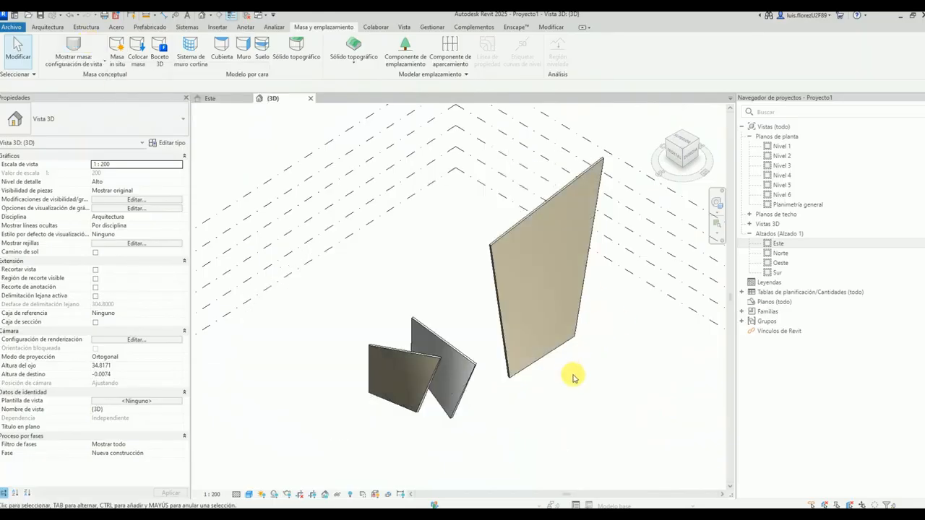
pyautogui.keyDown('shift'); pyautogui.moveTo(570, 373); pyautogui.dragTo(313, 347, button='middle'); pyautogui.keyUp('shift')
pyautogui.click(243, 343)
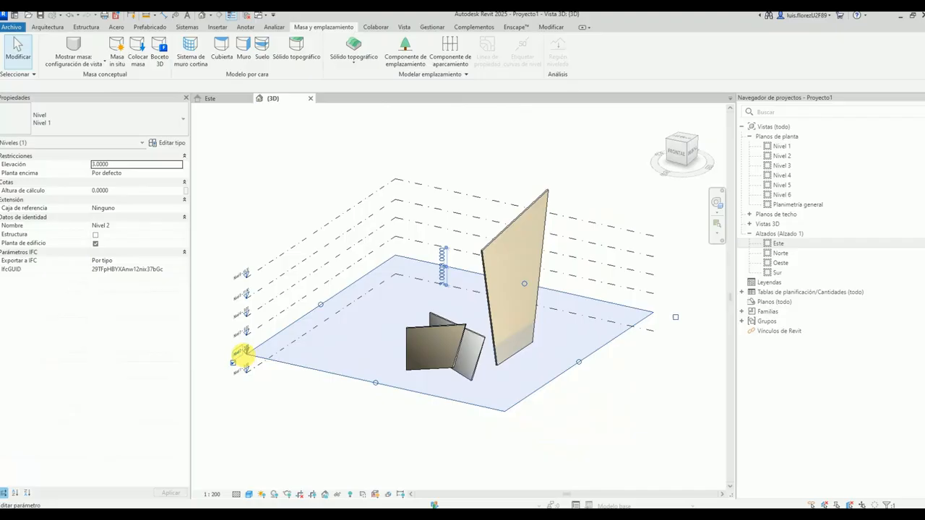
pyautogui.click(284, 401)
pyautogui.scroll(6, 252, 361)
pyautogui.doubleClick(202, 306)
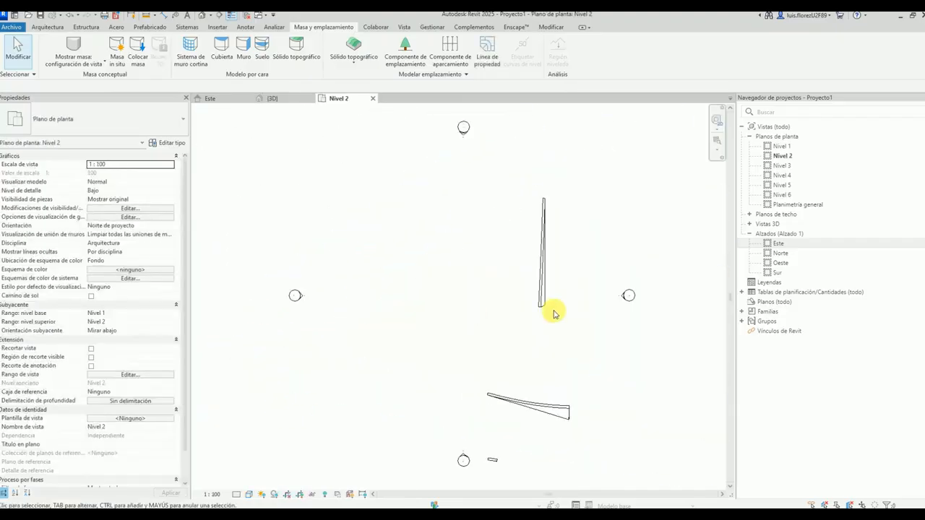
pyautogui.scroll(3, 554, 313)
pyautogui.moveTo(563, 316); pyautogui.dragTo(492, 273, button='middle')
pyautogui.scroll(-2, 492, 273)
pyautogui.scroll(-2, 475, 273)
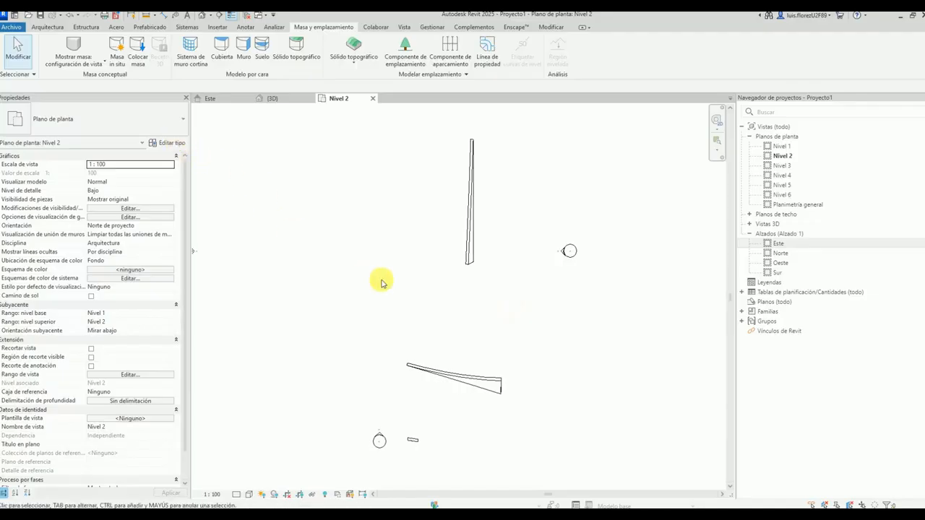
# Override the cut pattern of the Muros category in the Nivel 2 plan with the grey RGB 128-128-128.
pyautogui.press('v')
pyautogui.press('v')
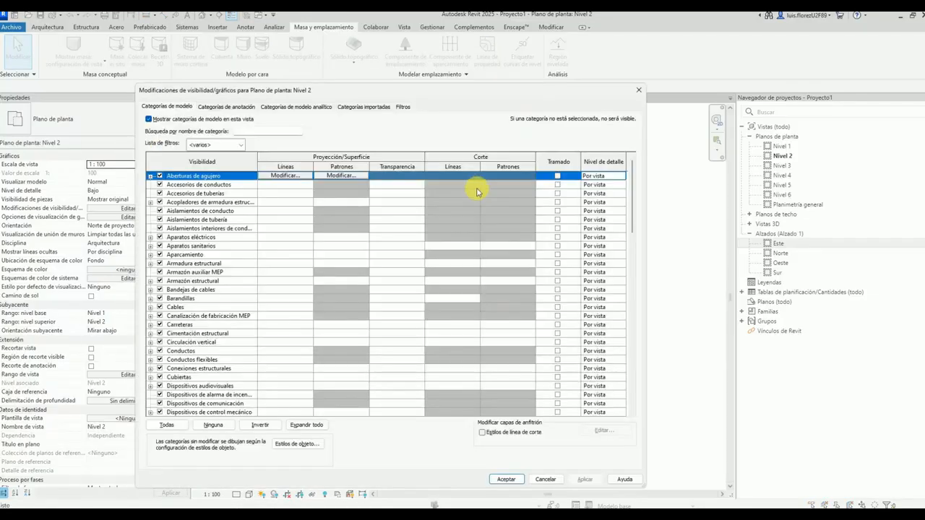
pyautogui.click(310, 243)
pyautogui.scroll(4, 288, 260)
pyautogui.scroll(-3, 289, 260)
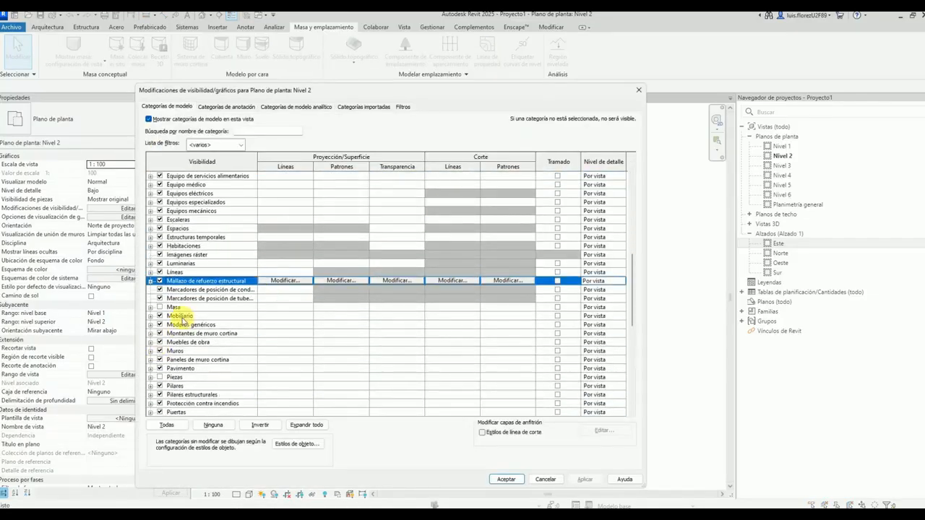
pyautogui.click(180, 315)
pyautogui.click(315, 351)
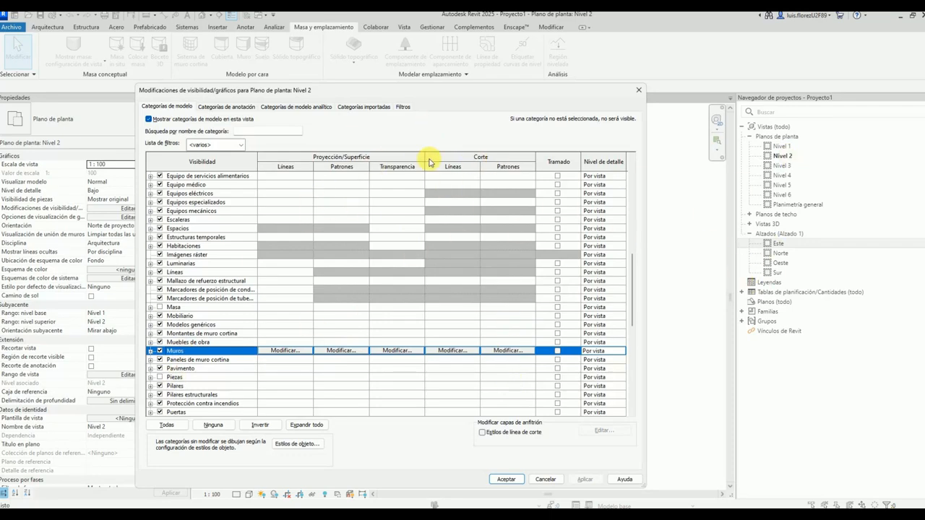
pyautogui.click(517, 354)
pyautogui.click(358, 271)
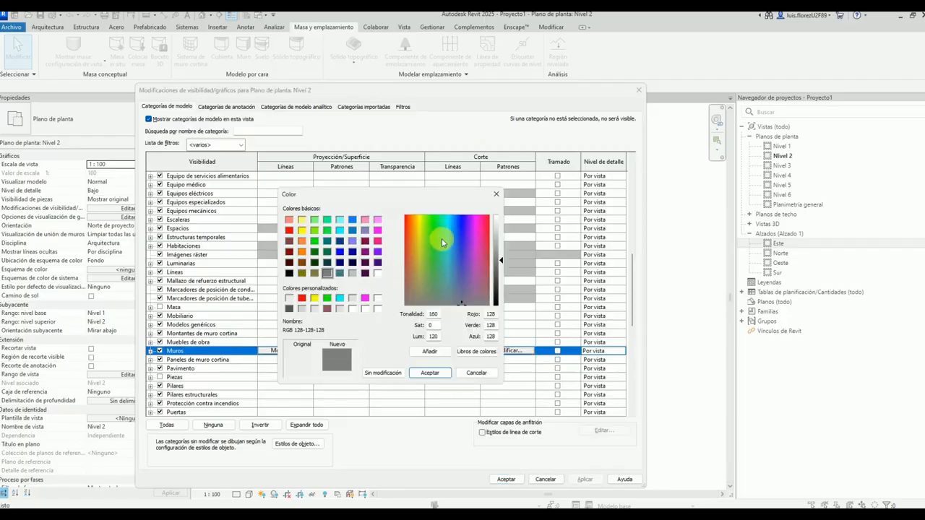
pyautogui.click(495, 195)
pyautogui.click(429, 260)
pyautogui.click(382, 287)
pyautogui.click(359, 271)
pyautogui.click(430, 372)
pyautogui.click(441, 359)
pyautogui.click(505, 479)
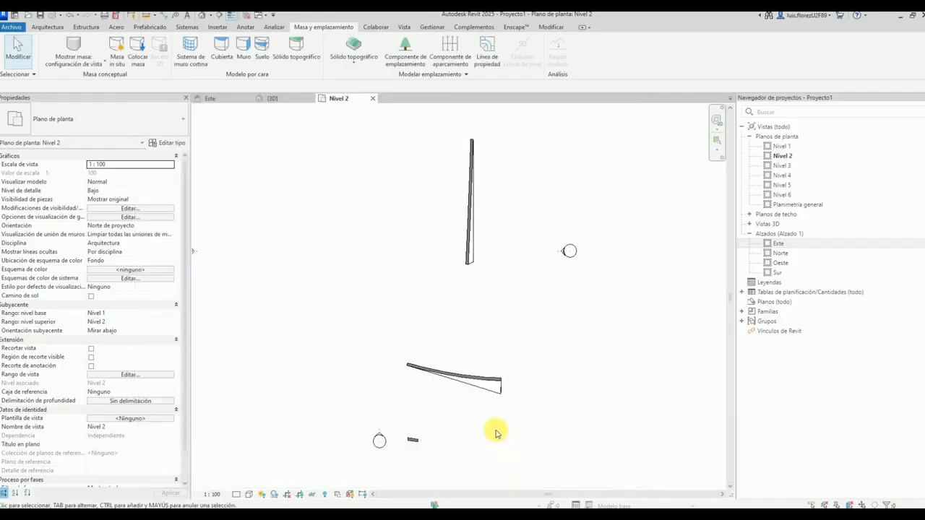
# Examine the filled walls in the plan, return to the 3D view and set the mass display to show form and floors.
pyautogui.scroll(5, 524, 408)
pyautogui.scroll(2, 524, 408)
pyautogui.scroll(-6, 491, 340)
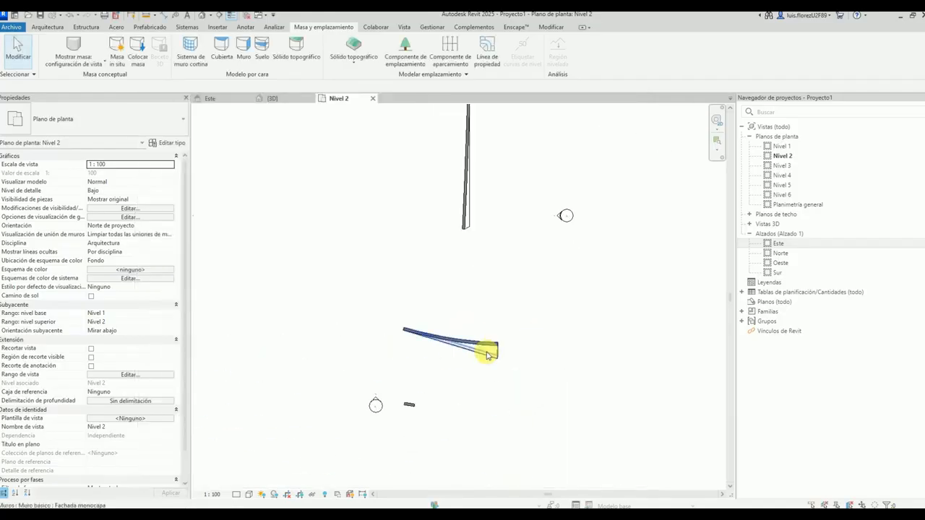
pyautogui.click(273, 99)
pyautogui.keyDown('shift'); pyautogui.moveTo(472, 311); pyautogui.dragTo(479, 345, button='middle'); pyautogui.keyUp('shift')
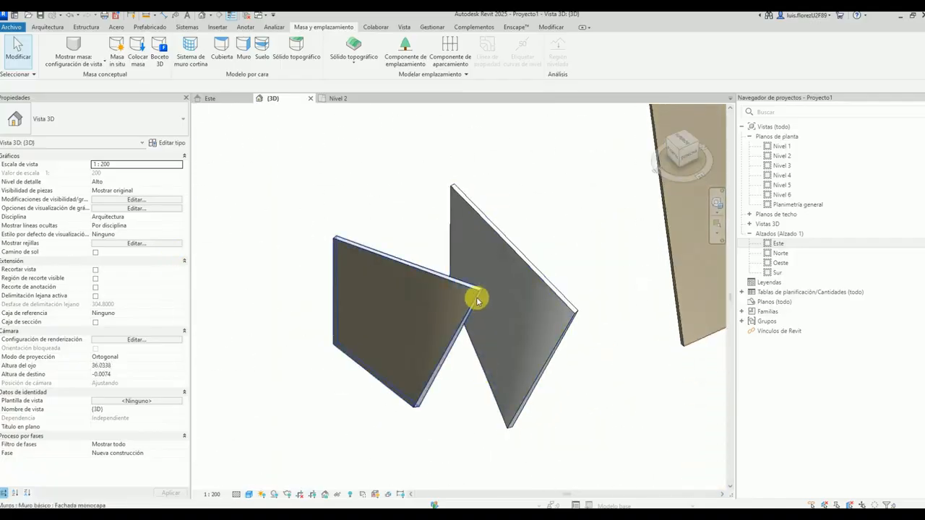
pyautogui.keyDown('shift'); pyautogui.moveTo(477, 299); pyautogui.dragTo(519, 202, button='middle'); pyautogui.keyUp('shift')
pyautogui.click(73, 60)
pyautogui.click(83, 97)
# Change the type of the wall on the tall form's inclined face to "Ladrillo cara vista 30 cm".
pyautogui.click(519, 202)
pyautogui.scroll(3, 520, 198)
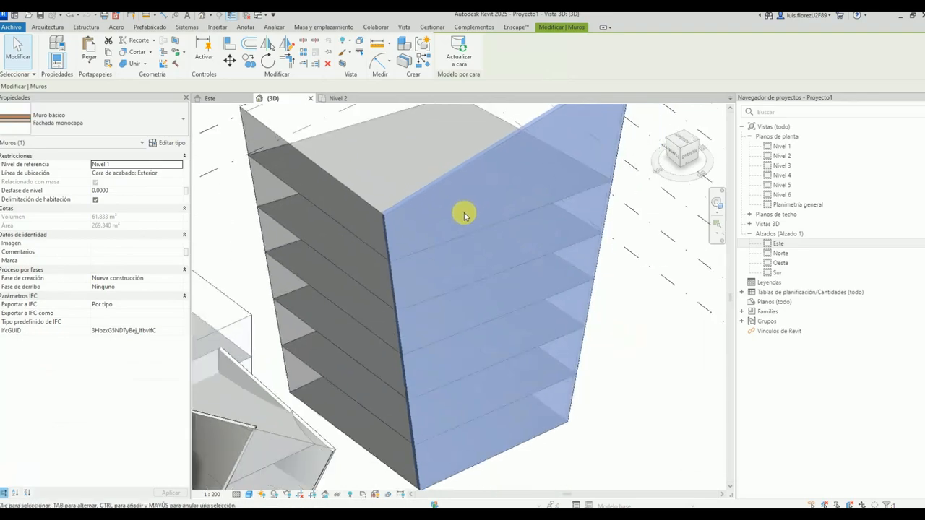
pyautogui.click(159, 117)
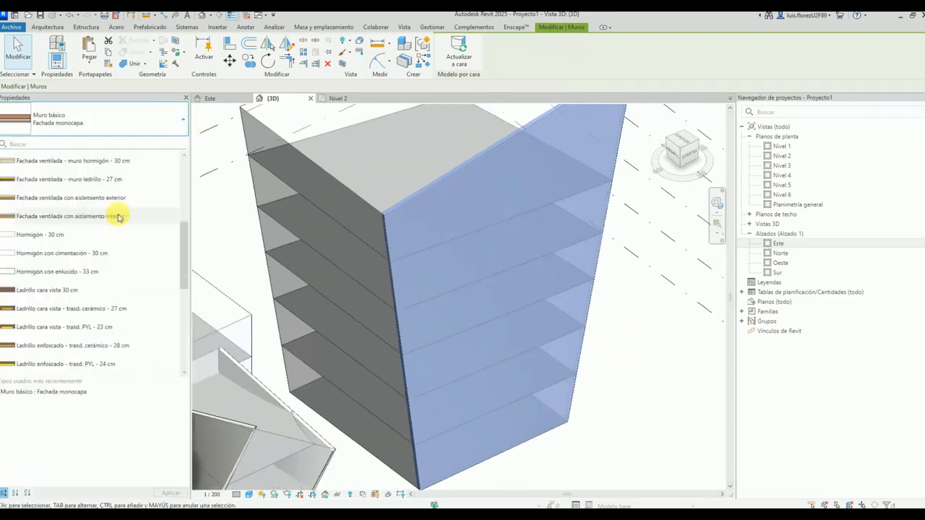
pyautogui.click(58, 289)
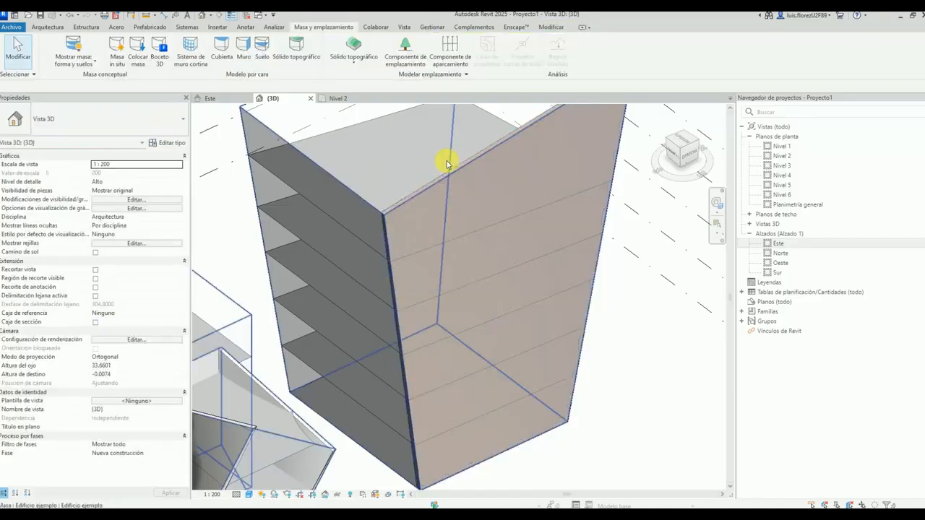
pyautogui.scroll(3, 398, 161)
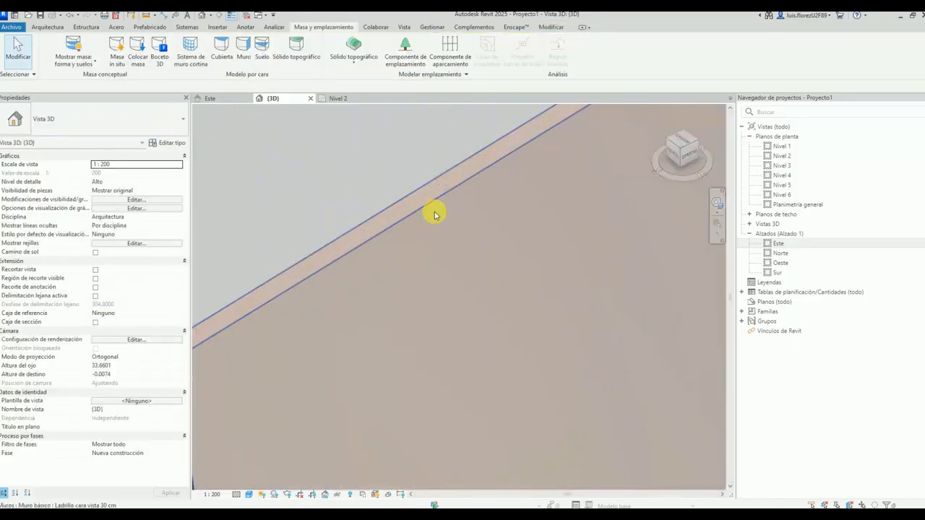
pyautogui.scroll(-2, 433, 210)
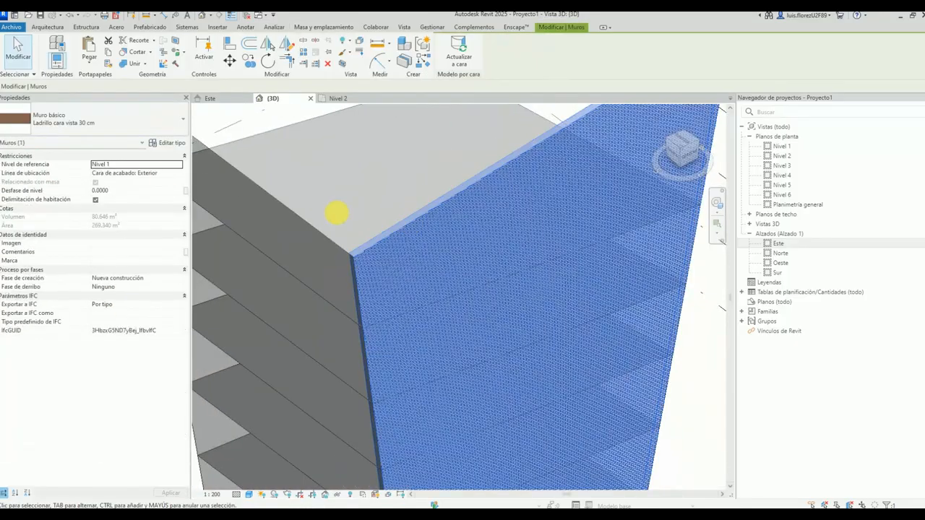
# Try to change the tall form's brick wall to the curtain wall type "Muro cortina - 300 x 200 cm".
pyautogui.click(132, 127)
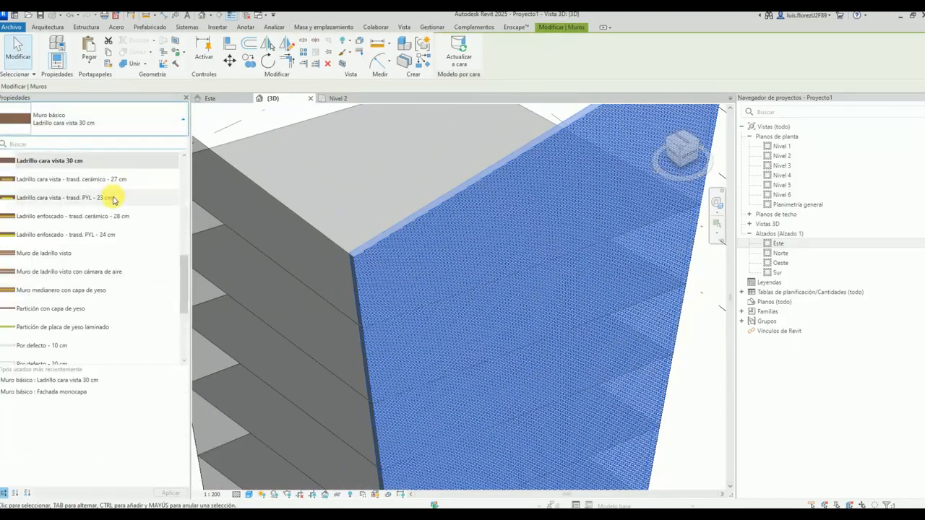
pyautogui.scroll(-5, 123, 202)
pyautogui.scroll(-4, 581, 199)
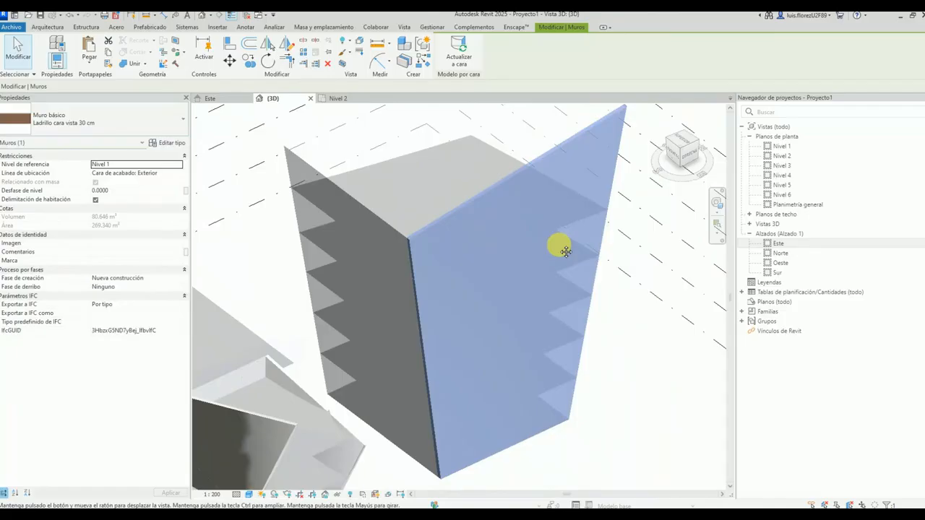
pyautogui.scroll(4, 562, 248)
pyautogui.click(92, 121)
pyautogui.scroll(-4, 61, 287)
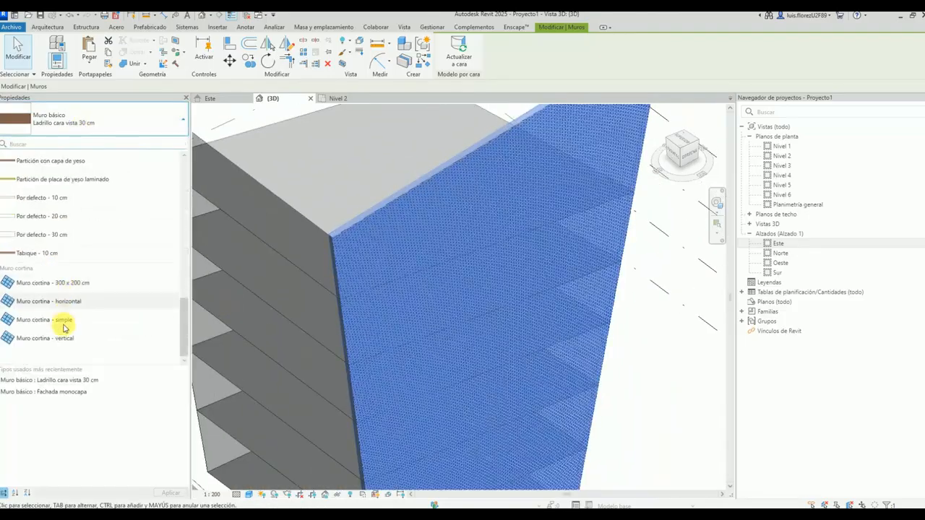
pyautogui.click(86, 284)
pyautogui.click(796, 500)
pyautogui.scroll(-5, 330, 263)
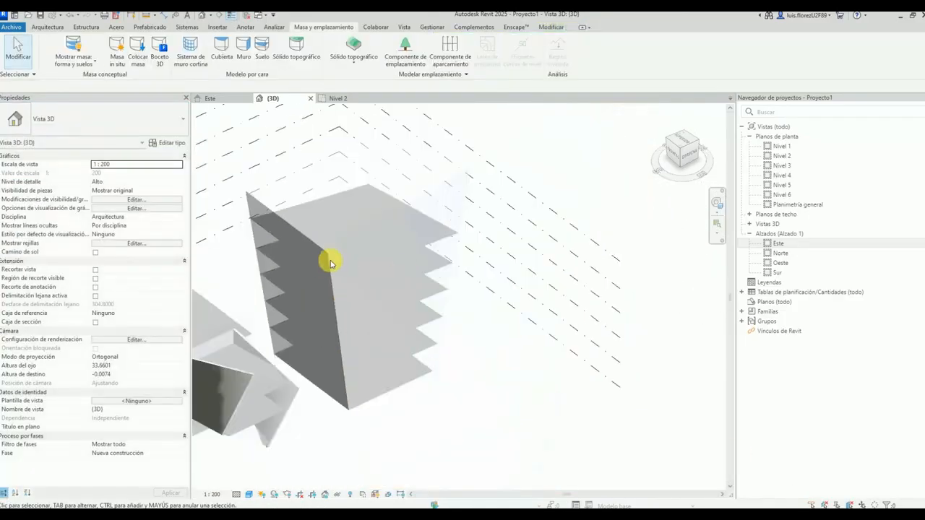
pyautogui.click(373, 226)
pyautogui.scroll(3, 368, 261)
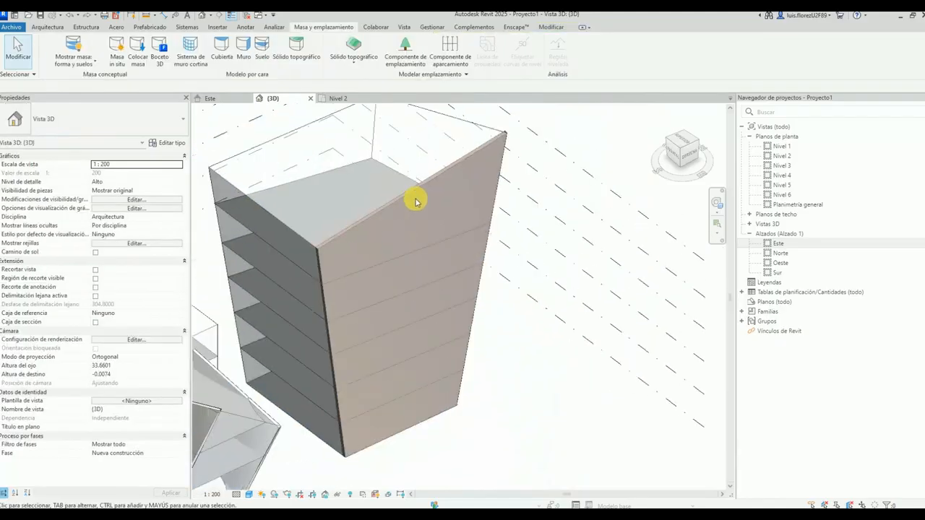
# Try the type "Muro cortina - simple" on the tall form's brick wall, and undo the change.
pyautogui.click(344, 180)
pyautogui.click(182, 118)
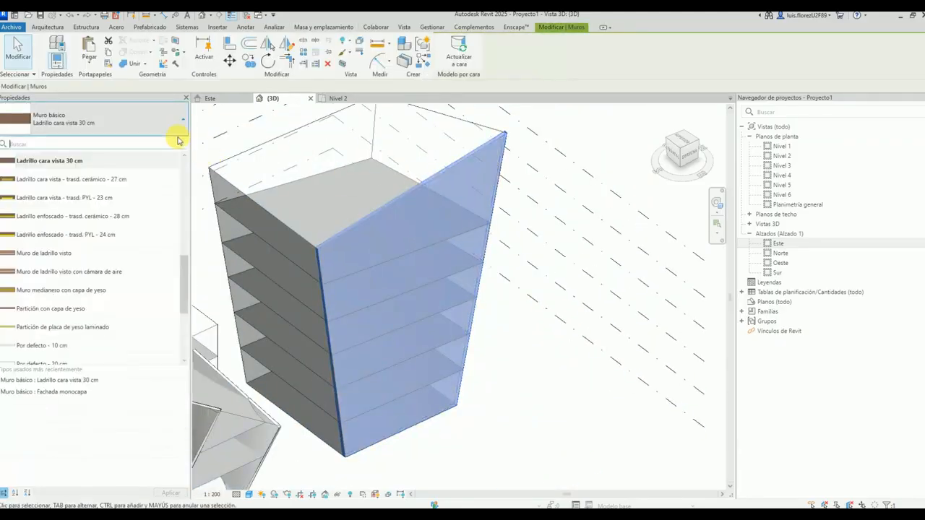
pyautogui.scroll(-4, 93, 320)
pyautogui.click(45, 319)
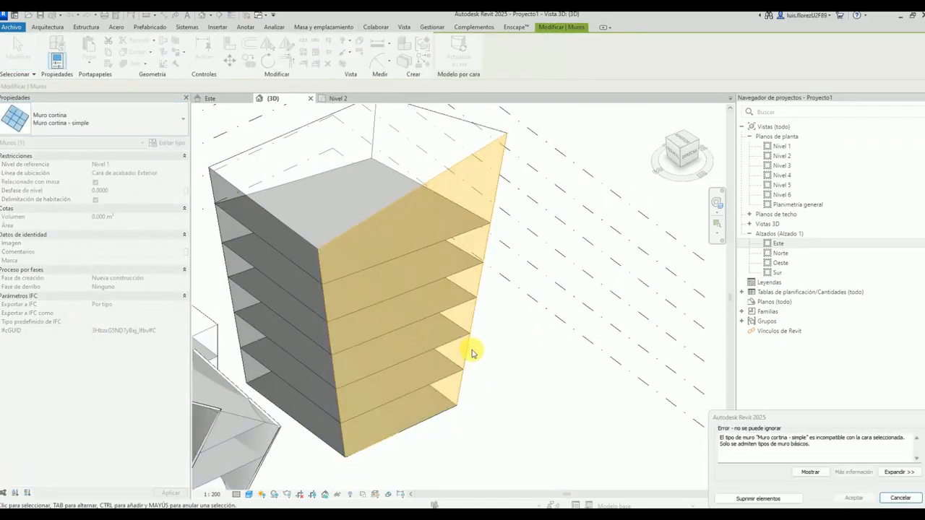
pyautogui.click(800, 499)
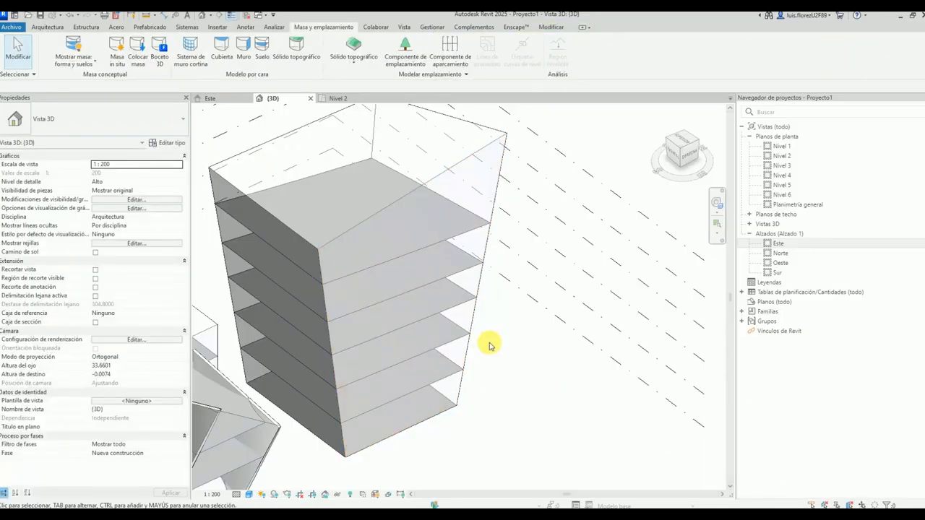
pyautogui.click(407, 202)
pyautogui.hotkey('ctrl', 'z')
pyautogui.click(405, 220)
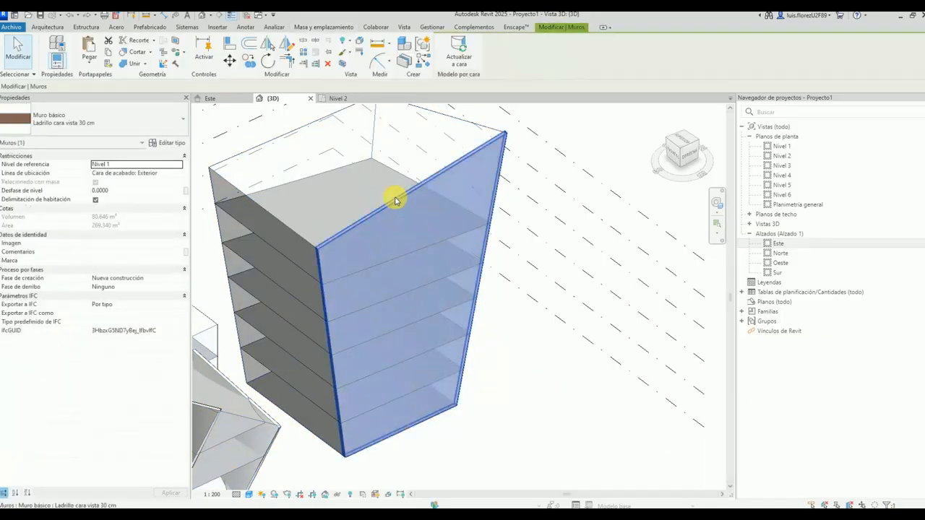
# Create a curtain system by face on the tall form's side face adjoining the brick wall.
pyautogui.keyDown('shift'); pyautogui.moveTo(392, 196); pyautogui.dragTo(623, 354, button='middle'); pyautogui.keyUp('shift')
pyautogui.press('Escape')
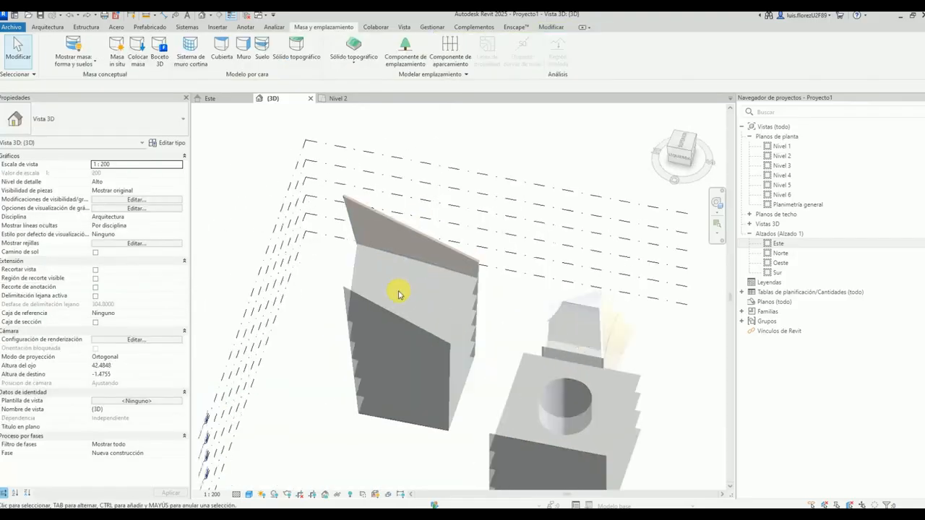
pyautogui.scroll(1, 398, 293)
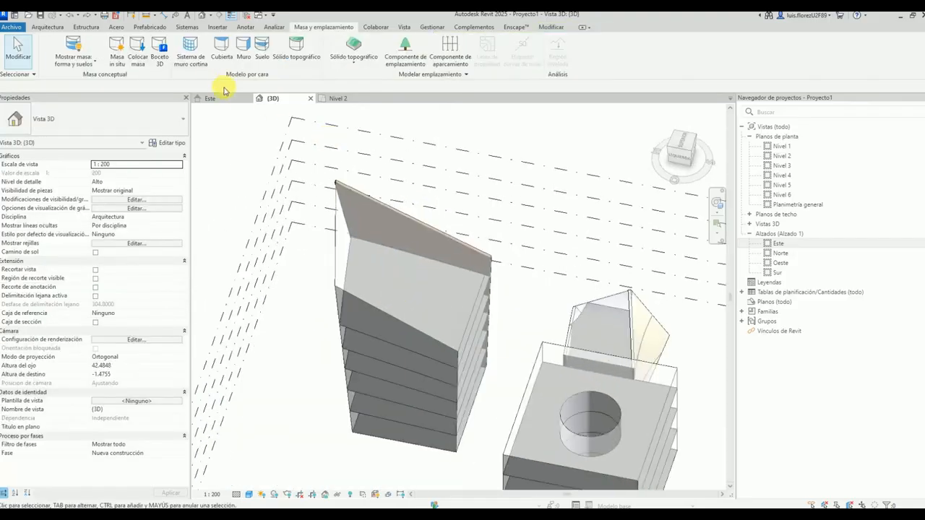
pyautogui.click(190, 52)
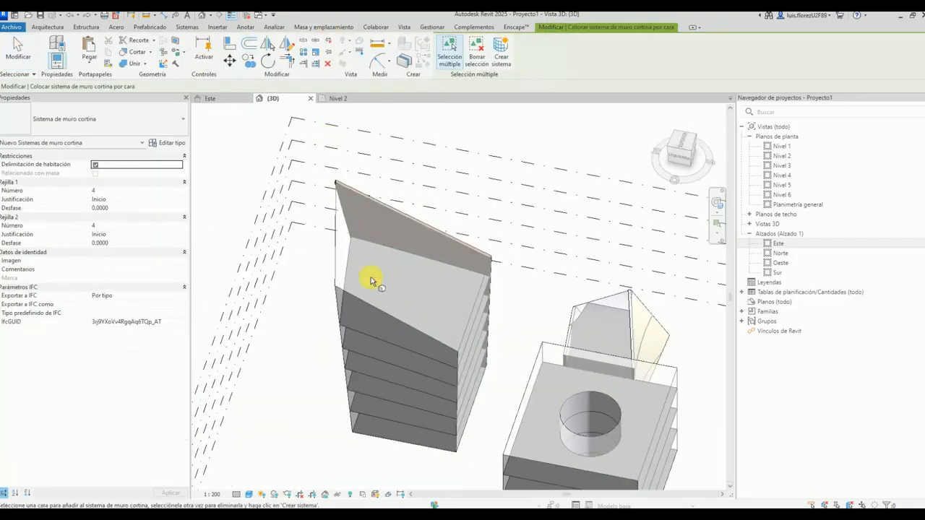
pyautogui.scroll(3, 320, 252)
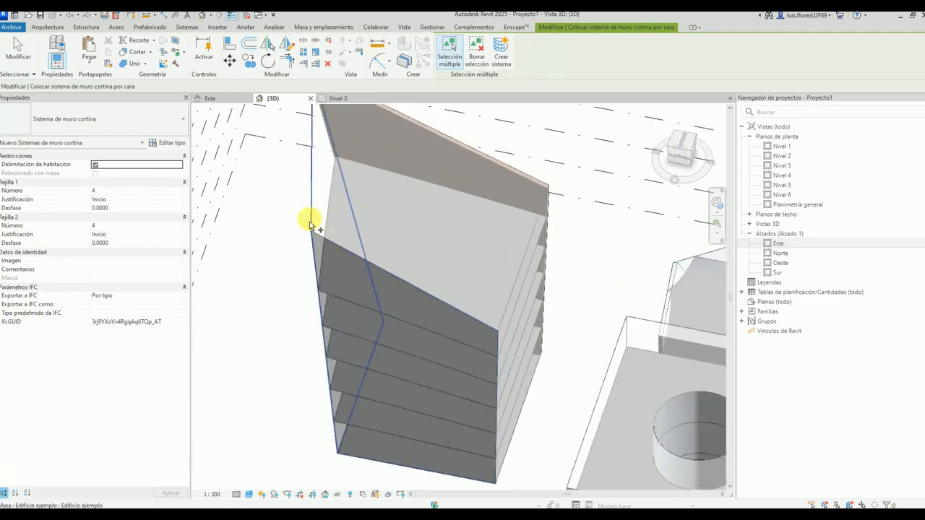
pyautogui.scroll(-3, 311, 222)
pyautogui.keyDown('shift'); pyautogui.moveTo(340, 217); pyautogui.dragTo(460, 214, button='middle'); pyautogui.keyUp('shift')
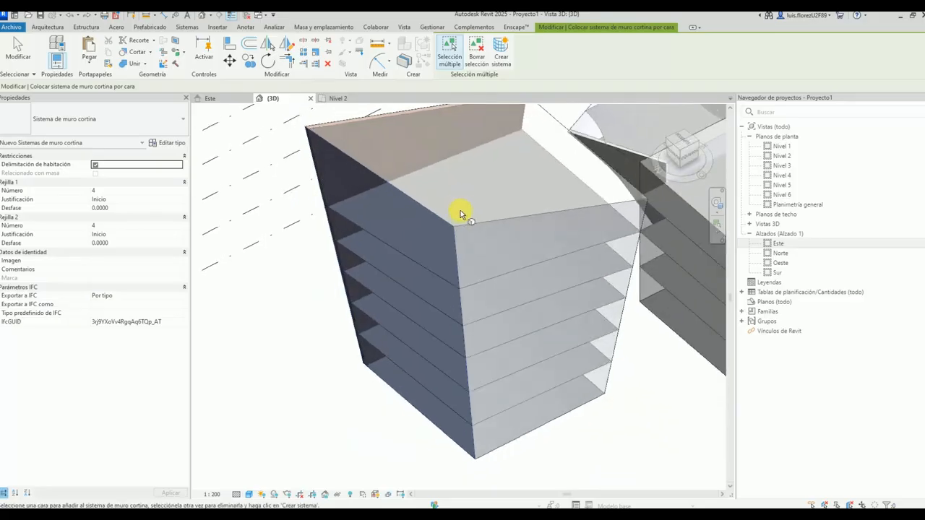
pyautogui.click(501, 59)
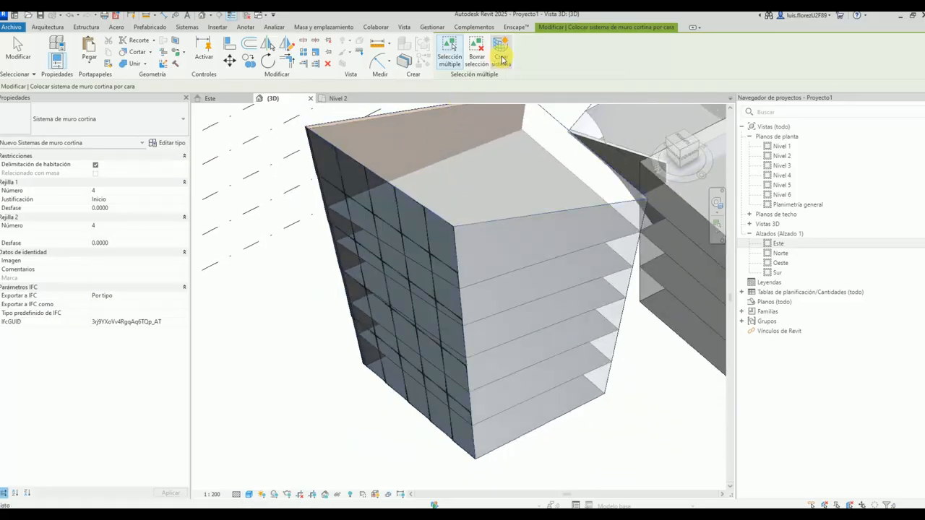
# Set the mass display to follow the view settings and select the curtain system to review its grid properties.
pyautogui.click(81, 58)
pyautogui.keyDown('shift'); pyautogui.moveTo(346, 267); pyautogui.dragTo(664, 246, button='middle'); pyautogui.keyUp('shift')
pyautogui.scroll(5, 510, 275)
pyautogui.scroll(-2, 510, 275)
pyautogui.keyDown('shift'); pyautogui.moveTo(510, 276); pyautogui.dragTo(494, 327, button='middle'); pyautogui.keyUp('shift')
pyautogui.scroll(1, 468, 354)
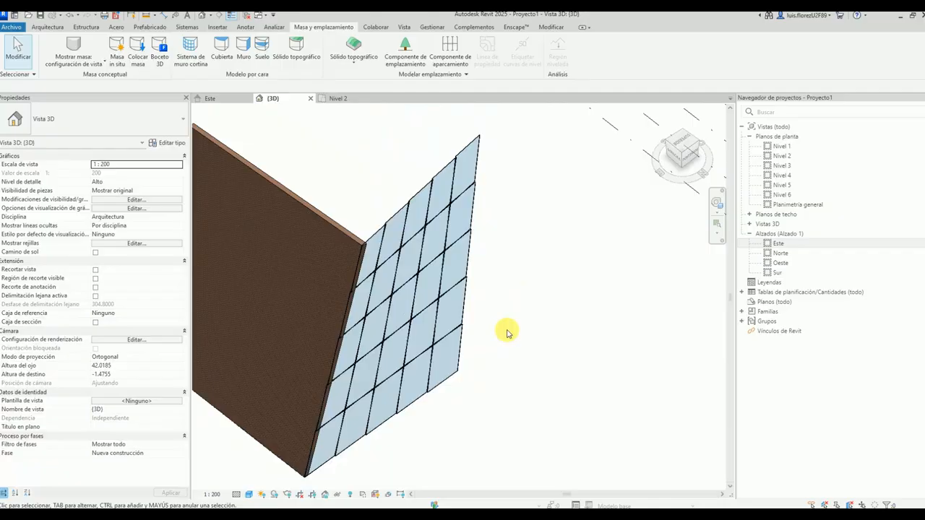
pyautogui.click(437, 177)
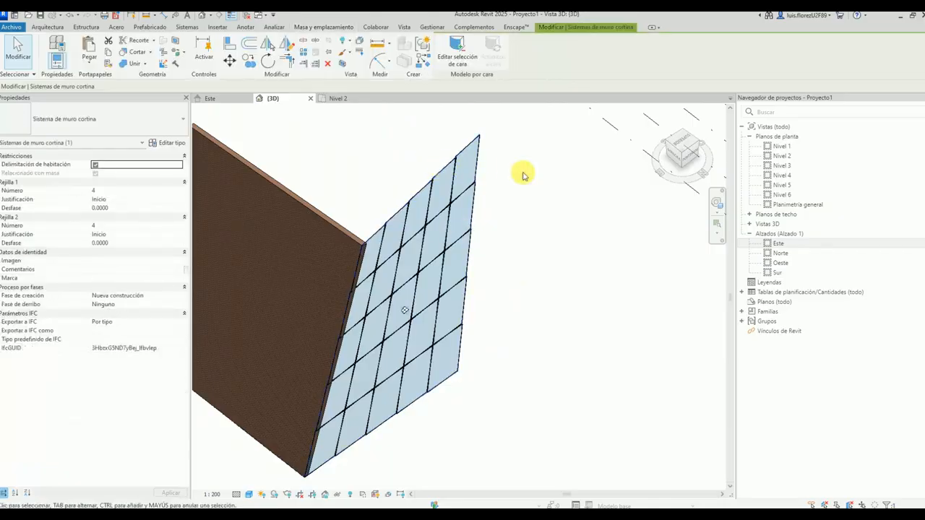
pyautogui.click(532, 211)
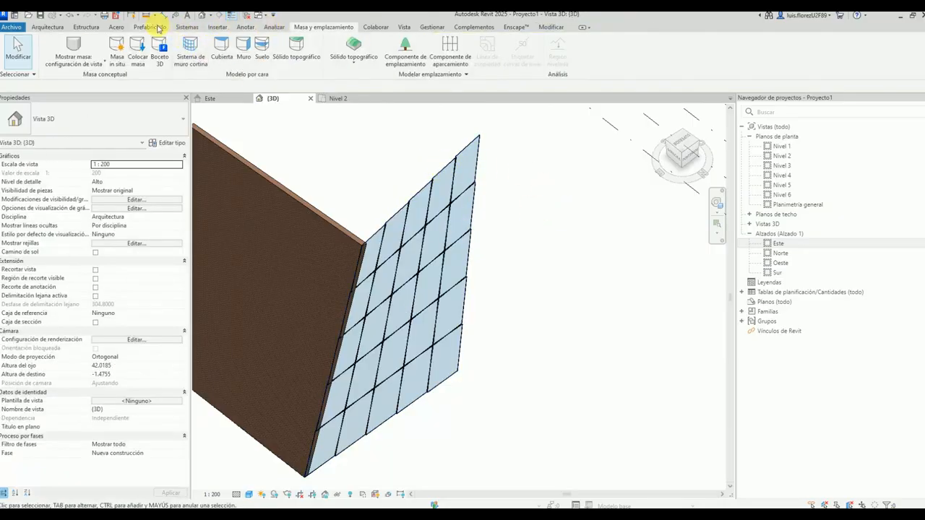
# Place "Montante circular 1" mullions on all grid lines of the curtain system and examine them from several sides.
pyautogui.click(48, 28)
pyautogui.click(339, 48)
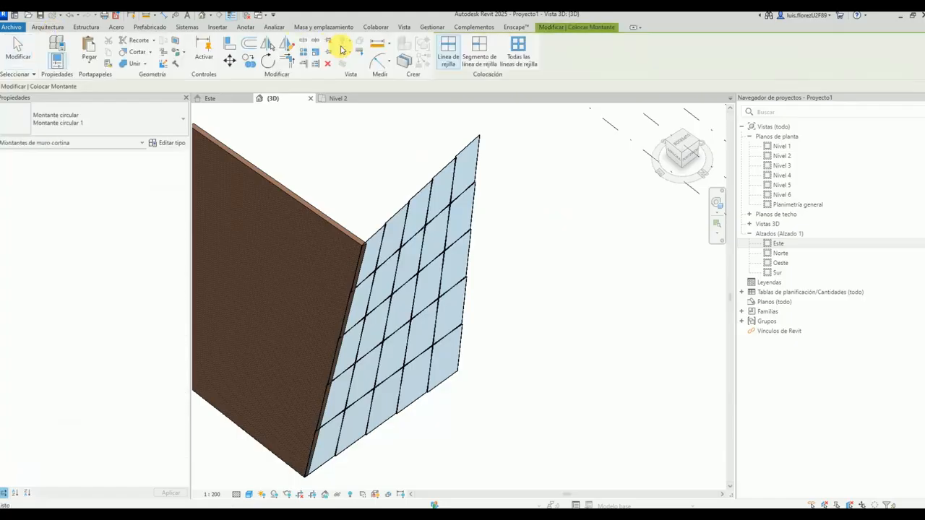
pyautogui.click(94, 120)
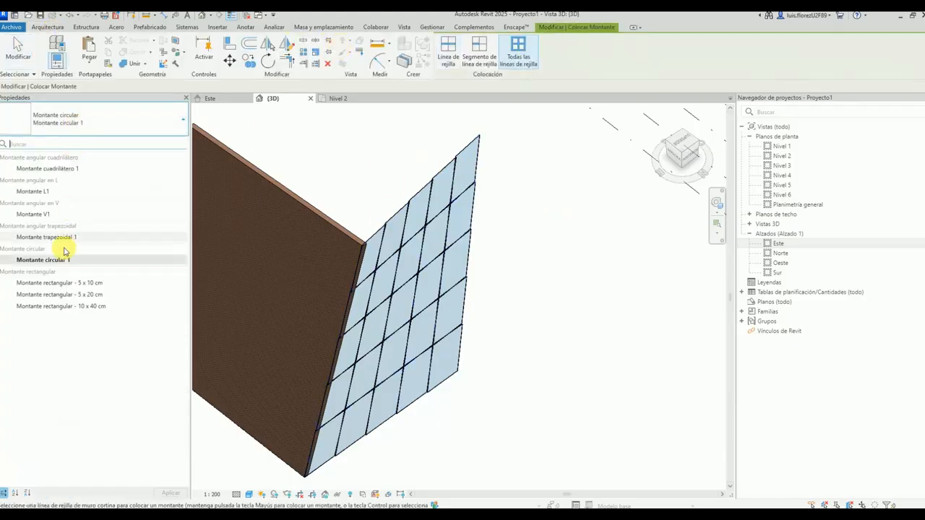
pyautogui.scroll(3, 402, 192)
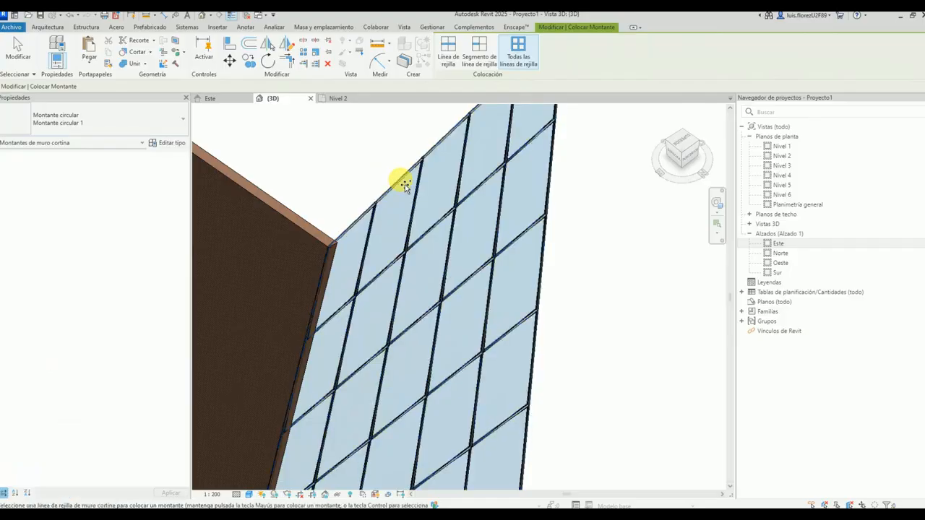
pyautogui.scroll(-3, 374, 300)
pyautogui.click(374, 300)
pyautogui.press('Escape')
pyautogui.keyDown('shift'); pyautogui.moveTo(377, 319); pyautogui.dragTo(355, 272, button='middle'); pyautogui.keyUp('shift')
pyautogui.scroll(6, 282, 367)
pyautogui.scroll(1, 283, 367)
pyautogui.scroll(-7, 282, 366)
pyautogui.scroll(5, 355, 260)
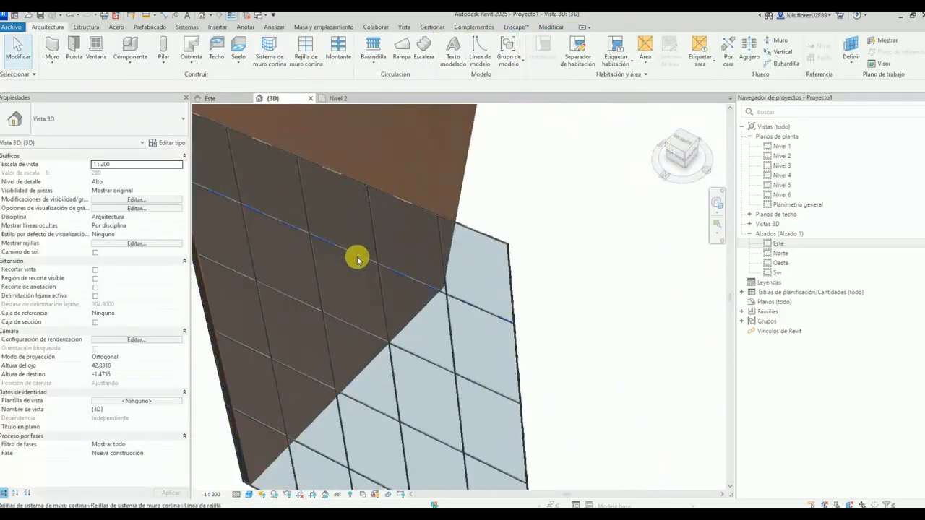
pyautogui.scroll(-6, 385, 273)
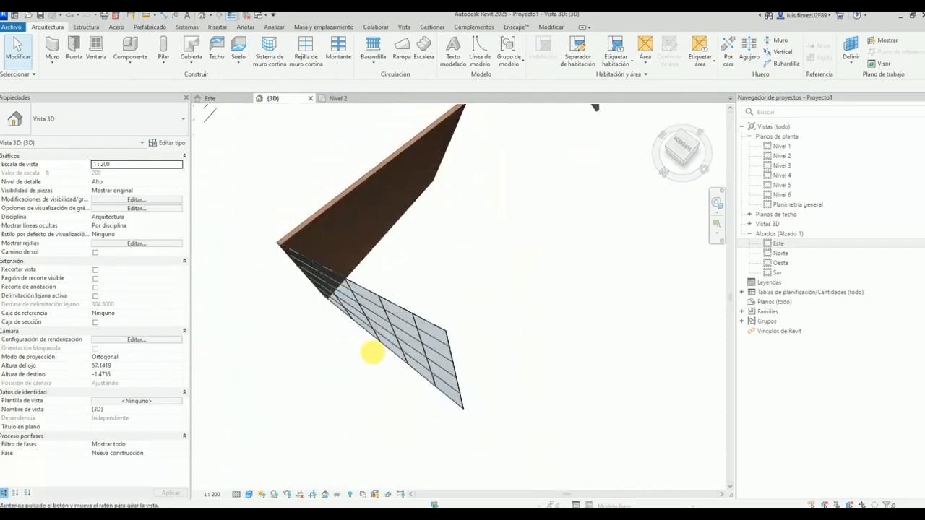
# Display the mass forms together with their mass floors in the 3D view.
pyautogui.keyDown('shift'); pyautogui.moveTo(371, 355); pyautogui.dragTo(400, 198, button='middle'); pyautogui.keyUp('shift')
pyautogui.scroll(-5, 505, 213)
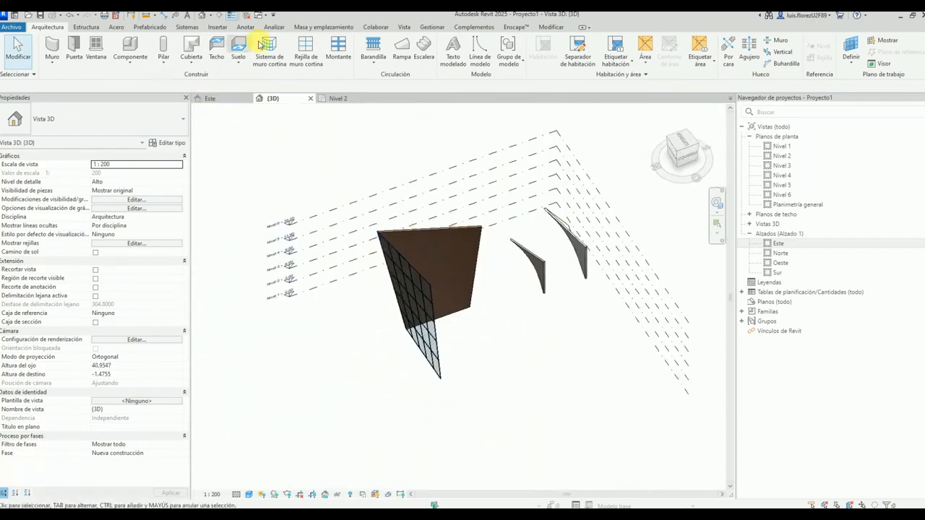
pyautogui.click(337, 27)
pyautogui.click(92, 58)
pyautogui.click(75, 96)
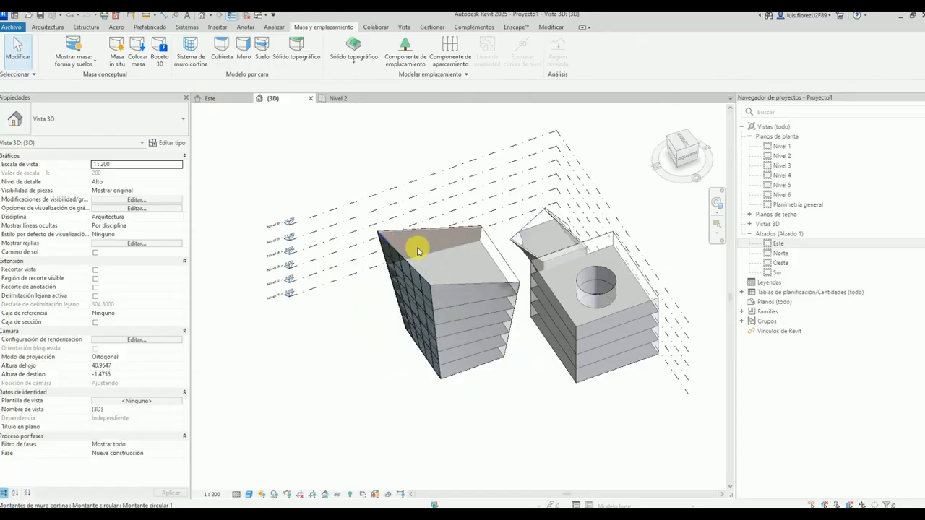
# Create real floors of type "Por defecto - 30 cm" by face from the three uppermost mass floors of the tall form.
pyautogui.keyDown('shift'); pyautogui.moveTo(412, 248); pyautogui.dragTo(242, 243, button='middle'); pyautogui.keyUp('shift')
pyautogui.scroll(4, 366, 317)
pyautogui.keyDown('shift'); pyautogui.moveTo(366, 316); pyautogui.dragTo(445, 268, button='middle'); pyautogui.keyUp('shift')
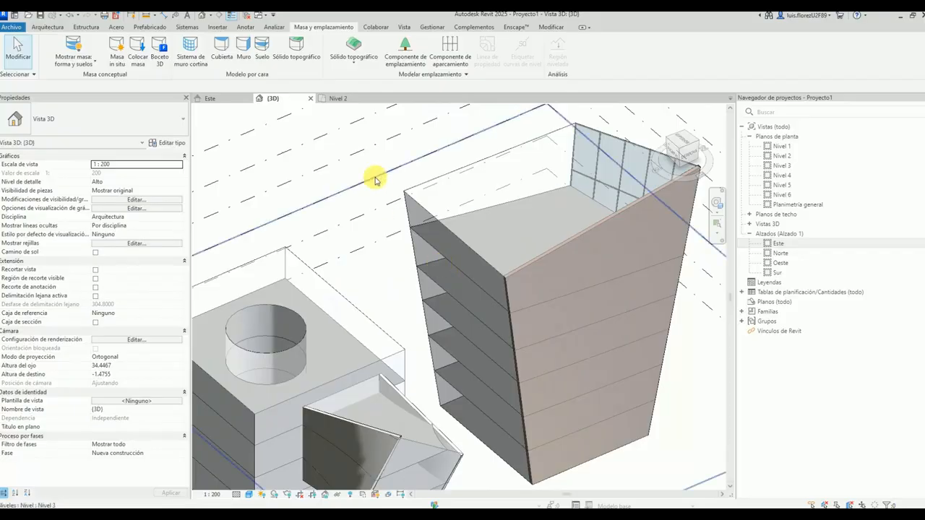
pyautogui.click(262, 47)
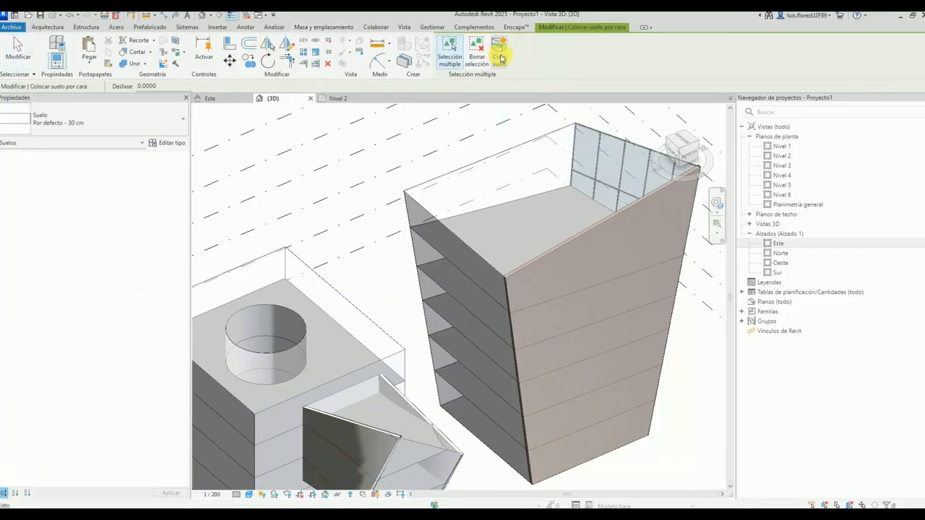
pyautogui.click(423, 242)
pyautogui.click(432, 275)
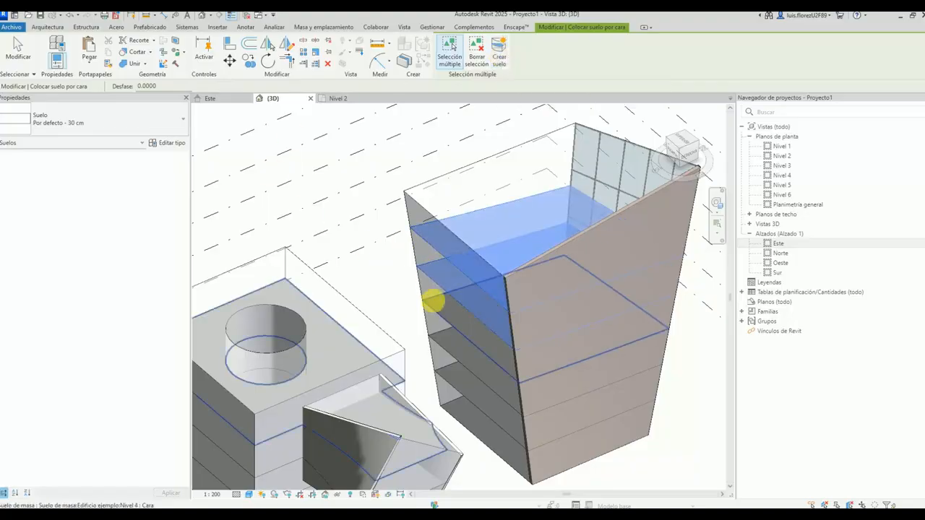
pyautogui.click(432, 304)
pyautogui.scroll(-2, 360, 270)
pyautogui.moveTo(357, 273); pyautogui.dragTo(381, 270, button='middle')
pyautogui.moveTo(325, 313); pyautogui.dragTo(355, 306, button='middle')
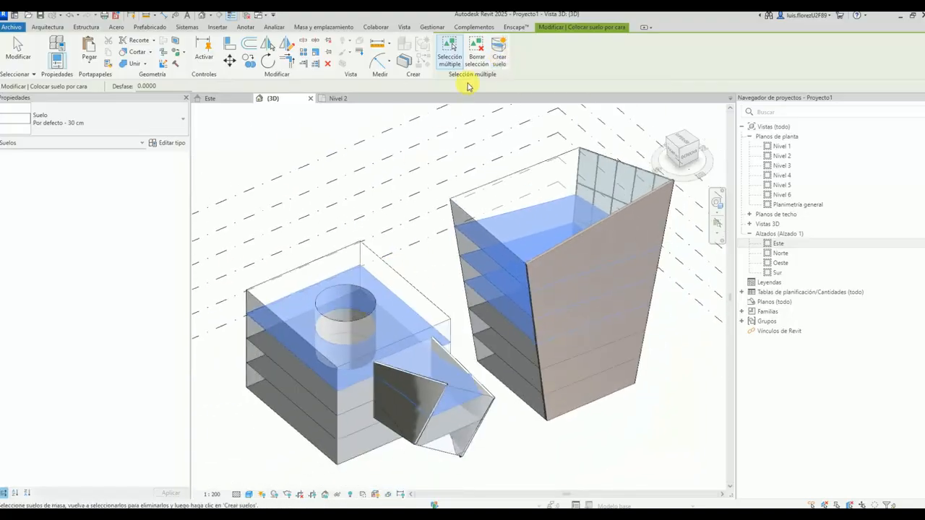
pyautogui.click(497, 58)
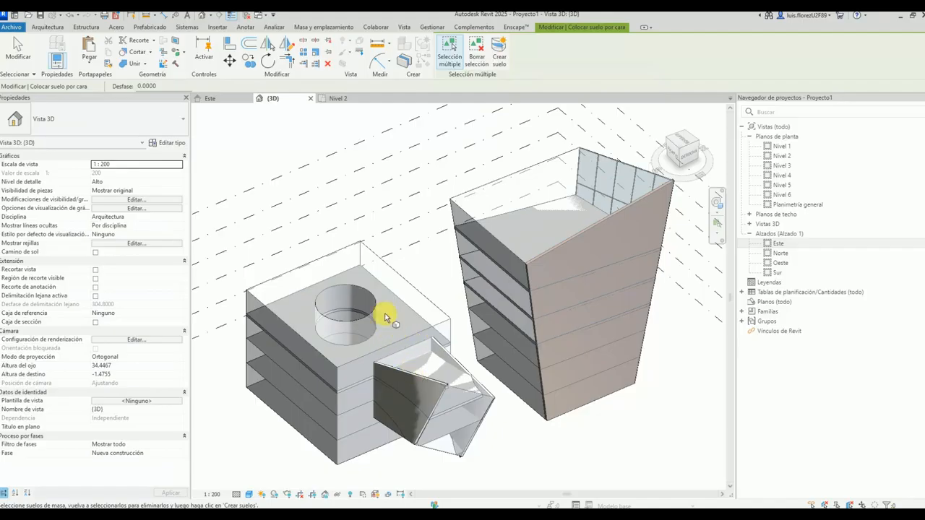
pyautogui.press('Escape')
# Set the mass display to follow the view settings and change the lowest real floor, spanning both buildings, to "Con bovedilla cerámica - 40 cm".
pyautogui.keyDown('shift'); pyautogui.moveTo(385, 318); pyautogui.dragTo(293, 307, button='middle'); pyautogui.keyUp('shift')
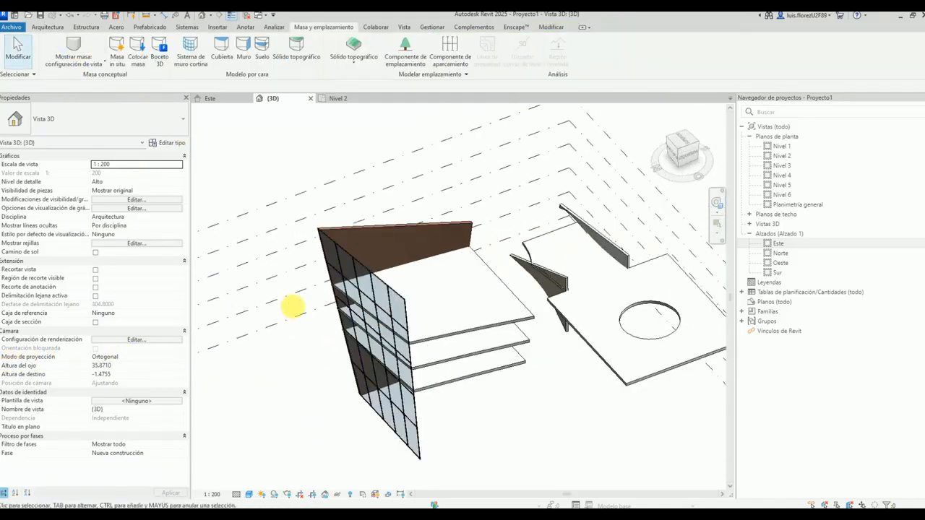
pyautogui.scroll(3, 561, 320)
pyautogui.scroll(-5, 466, 325)
pyautogui.keyDown('shift'); pyautogui.moveTo(499, 320); pyautogui.dragTo(496, 324, button='middle'); pyautogui.keyUp('shift')
pyautogui.scroll(3, 492, 324)
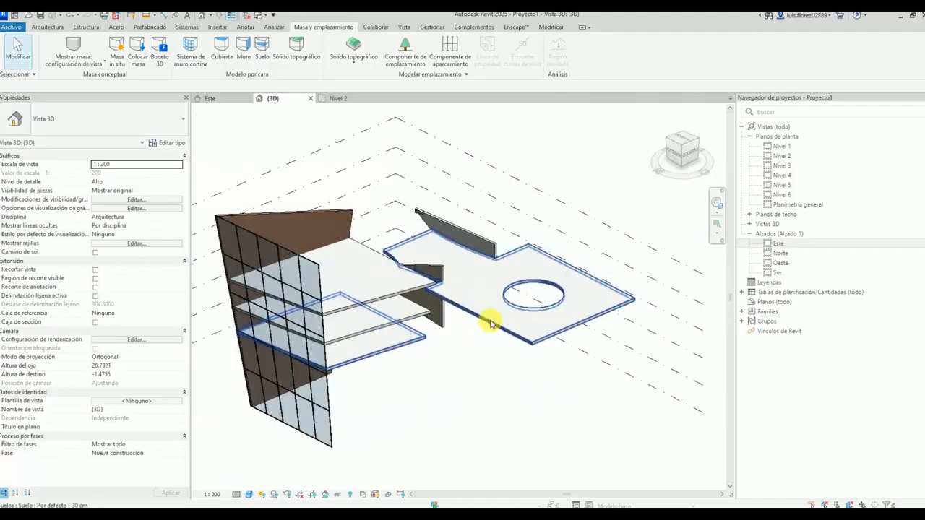
pyautogui.click(492, 323)
pyautogui.click(138, 120)
pyautogui.click(97, 227)
pyautogui.click(466, 419)
# Change the uppermost floor of the tall building to the type "Con pavimento flotante - 30 cm".
pyautogui.scroll(3, 411, 309)
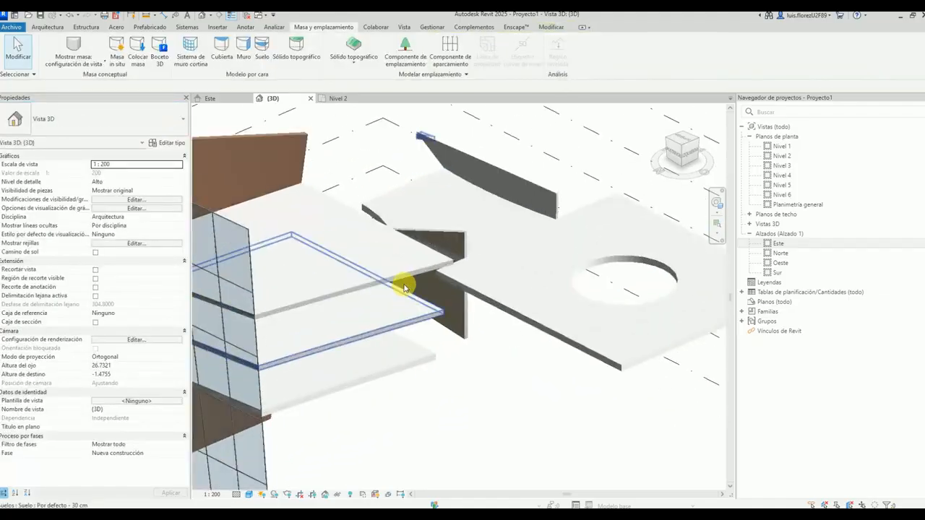
pyautogui.click(405, 287)
pyautogui.click(108, 120)
pyautogui.click(109, 283)
pyautogui.click(437, 406)
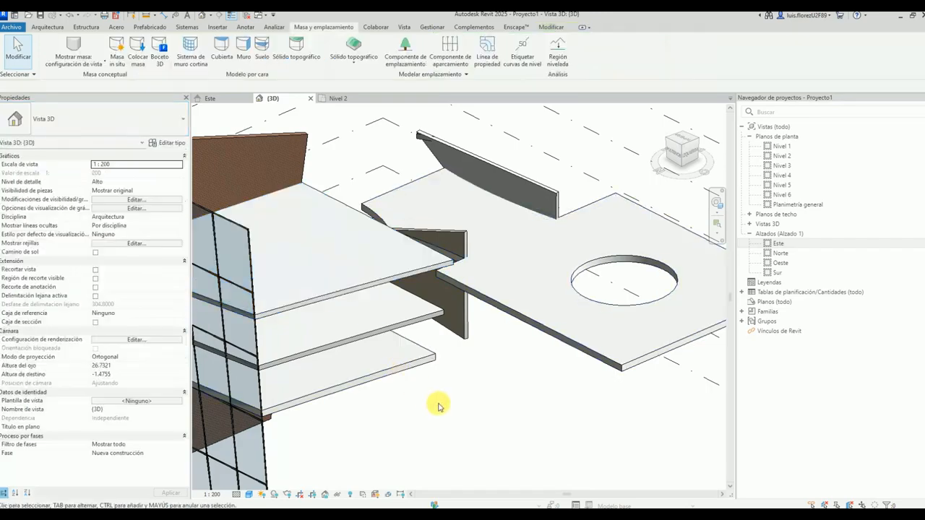
pyautogui.scroll(-6, 438, 406)
pyautogui.scroll(3, 260, 257)
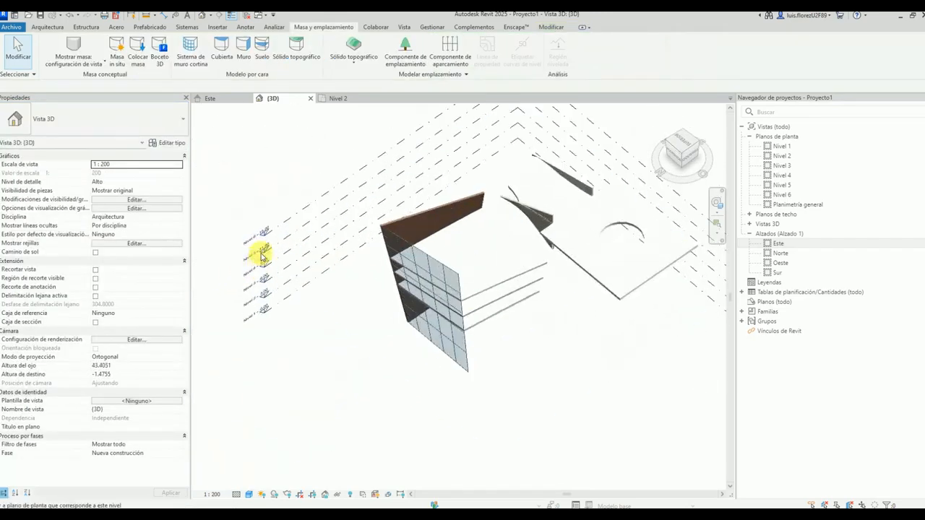
# Open the Nivel 5 floor plan and inspect the floor created from the mass on that level.
pyautogui.doubleClick(262, 257)
pyautogui.scroll(2, 524, 224)
pyautogui.moveTo(555, 297); pyautogui.dragTo(484, 213, button='middle')
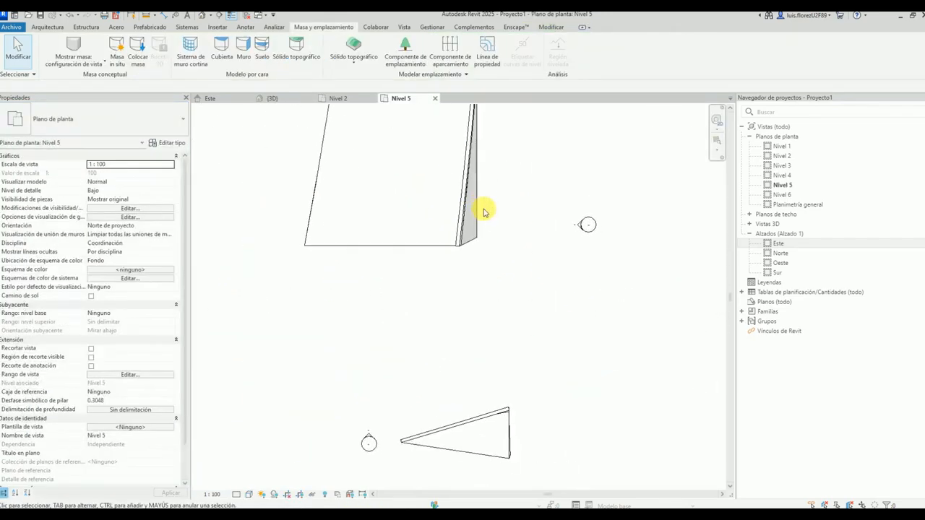
pyautogui.scroll(-2, 484, 212)
pyautogui.scroll(5, 489, 157)
pyautogui.scroll(-6, 506, 223)
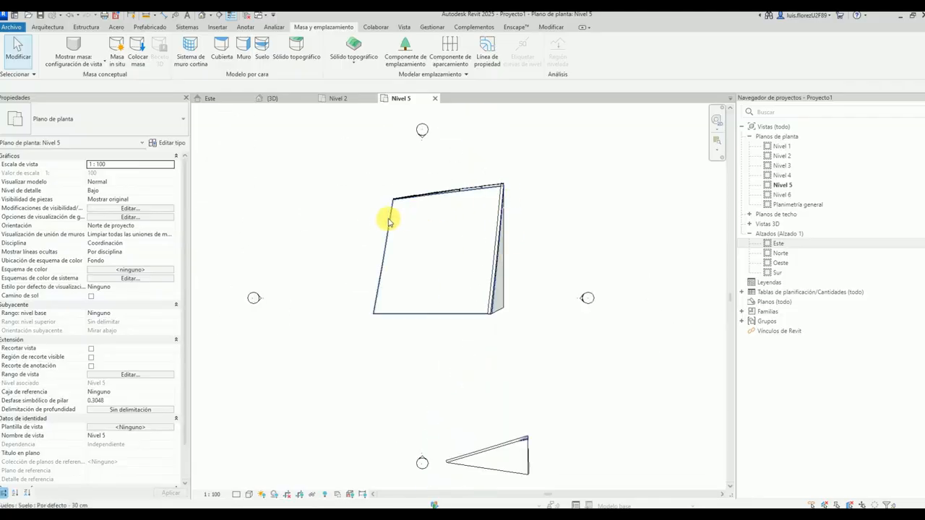
pyautogui.click(388, 220)
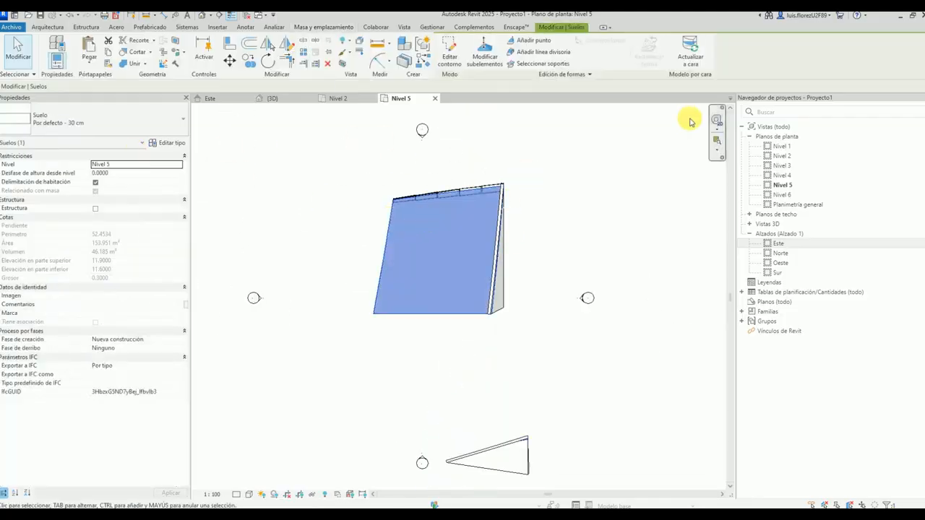
pyautogui.click(619, 182)
pyautogui.scroll(-1, 436, 259)
pyautogui.moveTo(437, 262); pyautogui.dragTo(392, 201, button='middle')
# Return to the 3D view and select the uppermost floor to review its properties and the update-to-face option.
pyautogui.click(281, 101)
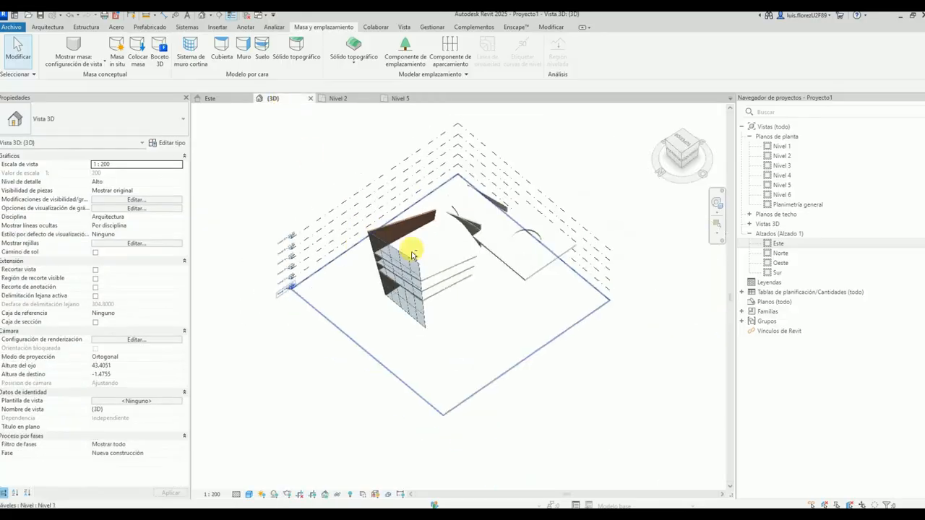
pyautogui.scroll(4, 412, 252)
pyautogui.click(405, 244)
pyautogui.scroll(2, 396, 298)
pyautogui.scroll(-1, 397, 298)
pyautogui.moveTo(398, 299); pyautogui.dragTo(415, 286, button='middle')
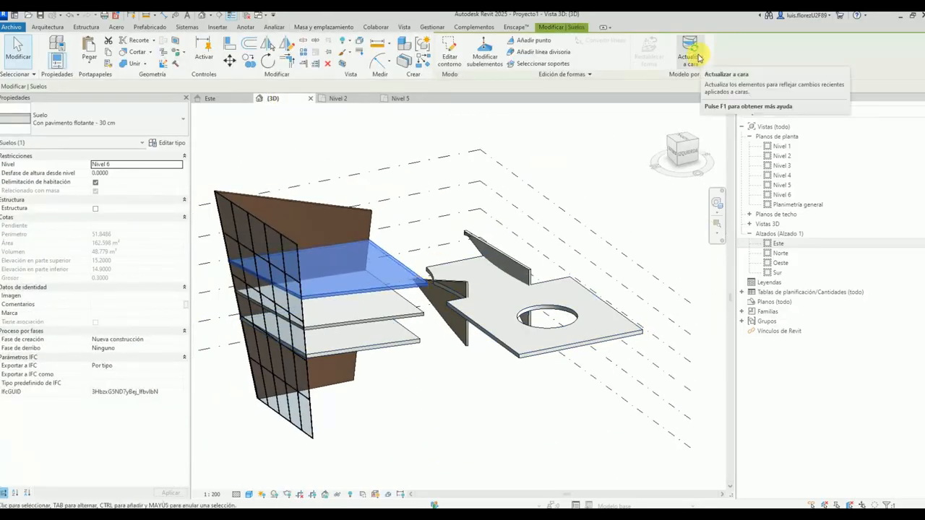
pyautogui.click(423, 407)
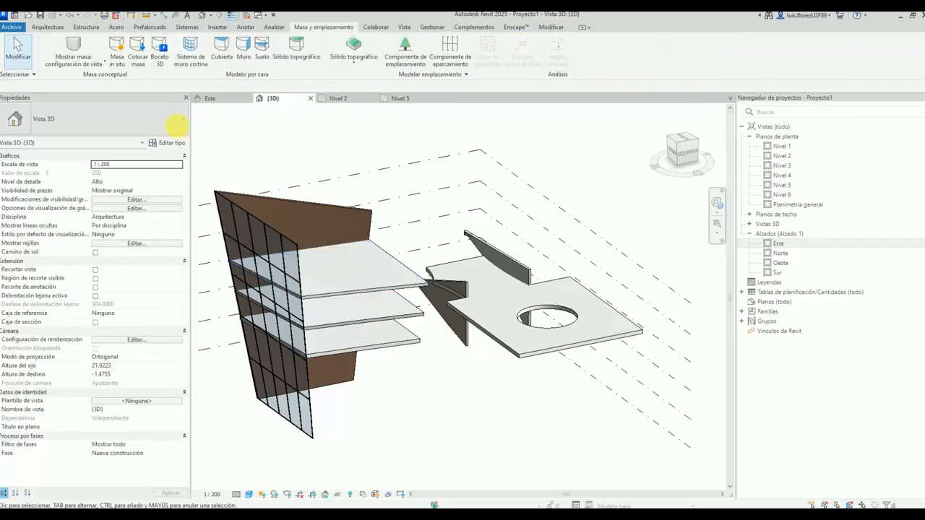
# Redisplay the mass forms and floors and extend the low block's end outward beyond the existing real floor.
pyautogui.click(80, 62)
pyautogui.click(80, 112)
pyautogui.keyDown('shift'); pyautogui.moveTo(395, 293); pyautogui.dragTo(559, 314, button='middle'); pyautogui.keyUp('shift')
pyautogui.click(417, 271)
pyautogui.press('Escape')
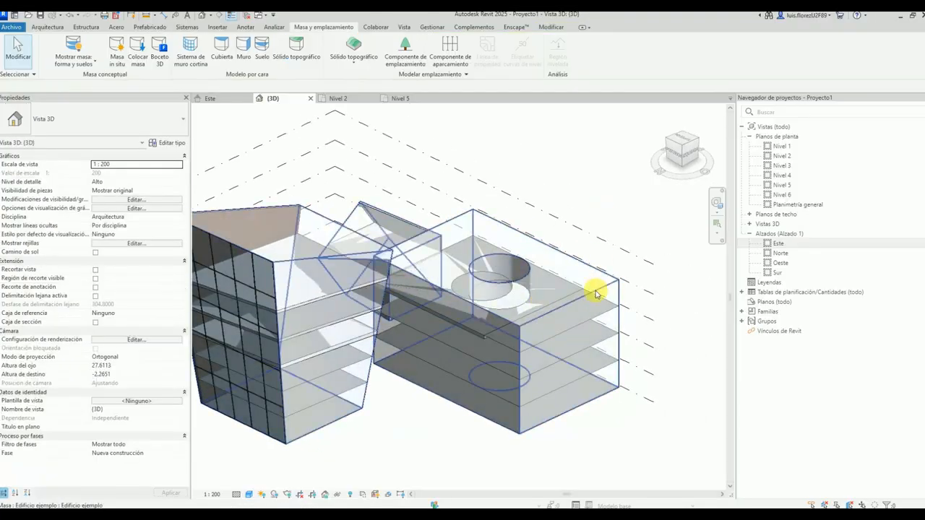
# Update the "Con bovedilla cerámica - 40 cm" floor on Nivel 4 to match the modified mass face.
pyautogui.scroll(2, 595, 294)
pyautogui.scroll(-2, 598, 303)
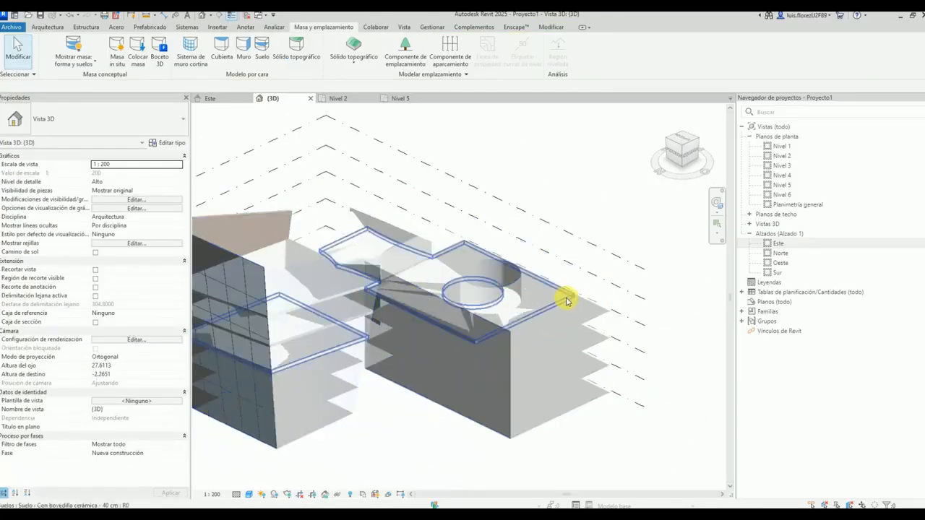
pyautogui.click(611, 303)
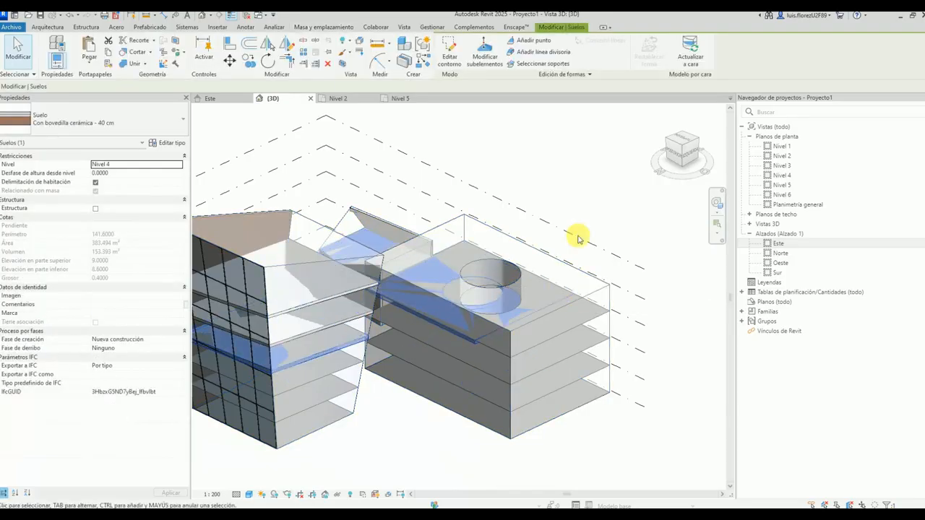
pyautogui.click(690, 61)
pyautogui.click(584, 198)
pyautogui.keyDown('shift'); pyautogui.moveTo(552, 292); pyautogui.dragTo(536, 257, button='middle'); pyautogui.keyUp('shift')
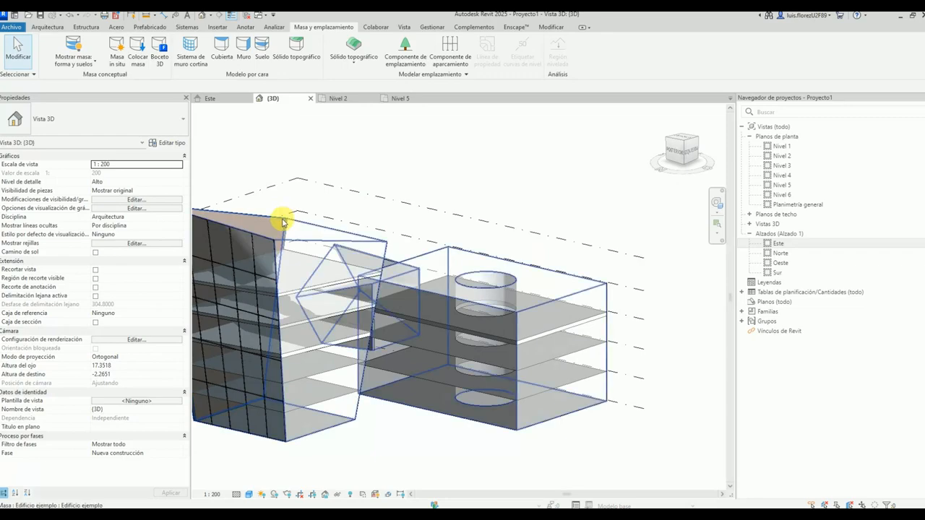
# Edit the in-place mass, move the tall form's upper corner where the brick wall meets the curtain system, and finish the mass.
pyautogui.keyDown('shift'); pyautogui.moveTo(289, 206); pyautogui.dragTo(448, 253, button='middle'); pyautogui.keyUp('shift')
pyautogui.click(389, 328)
pyautogui.scroll(2, 396, 309)
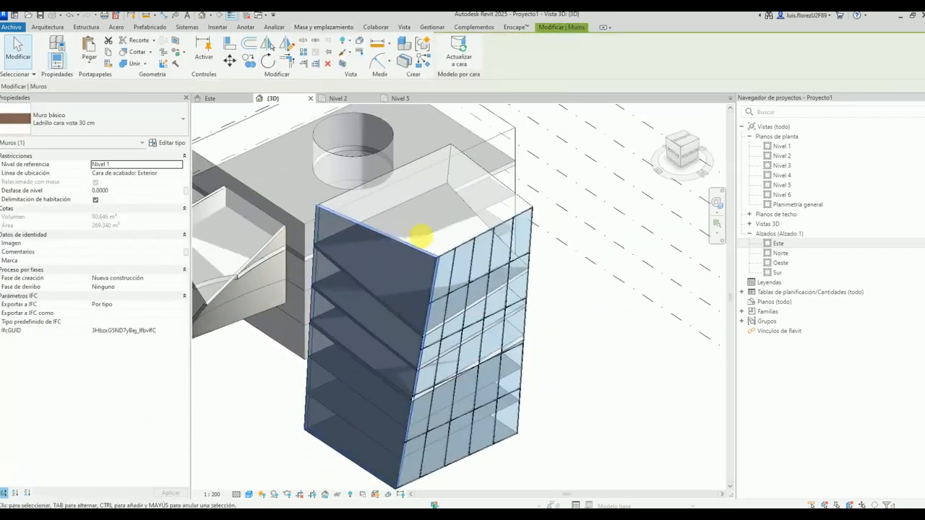
pyautogui.keyDown('shift'); pyautogui.moveTo(371, 235); pyautogui.dragTo(304, 262, button='middle'); pyautogui.keyUp('shift')
pyautogui.click(388, 228)
pyautogui.doubleClick(388, 229)
pyautogui.scroll(2, 334, 252)
pyautogui.click(332, 252)
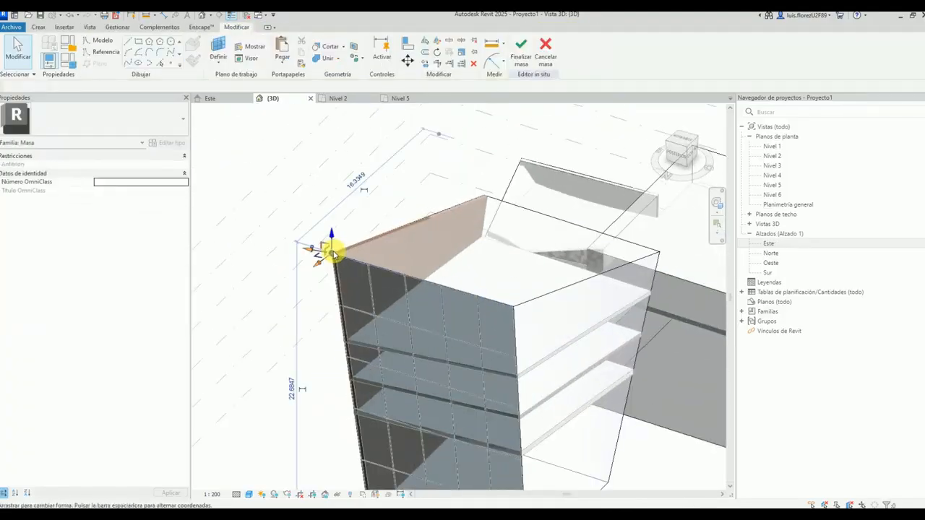
pyautogui.scroll(-2, 376, 237)
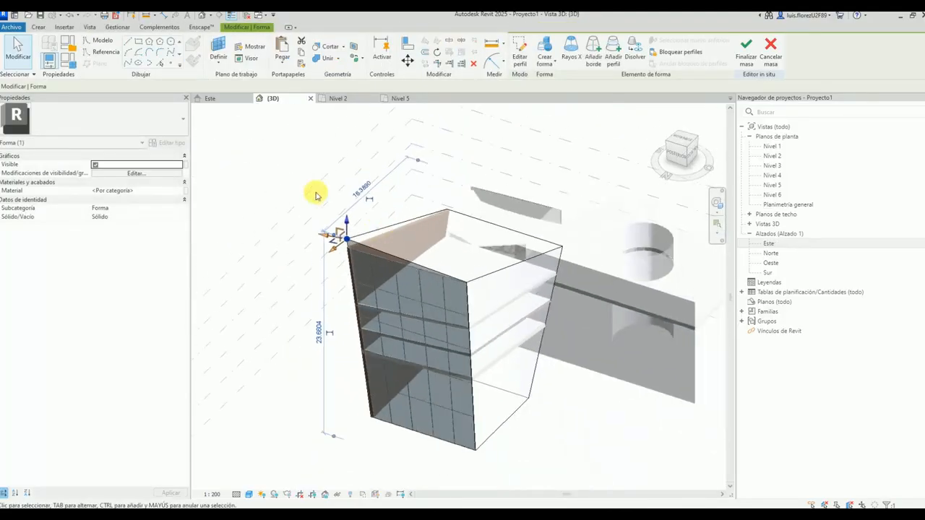
pyautogui.click(316, 195)
pyautogui.click(518, 67)
# Update the tall form's brick wall and curtain system to match the modified mass faces.
pyautogui.keyDown('shift'); pyautogui.moveTo(448, 237); pyautogui.dragTo(419, 260, button='middle'); pyautogui.keyUp('shift')
pyautogui.click(417, 259)
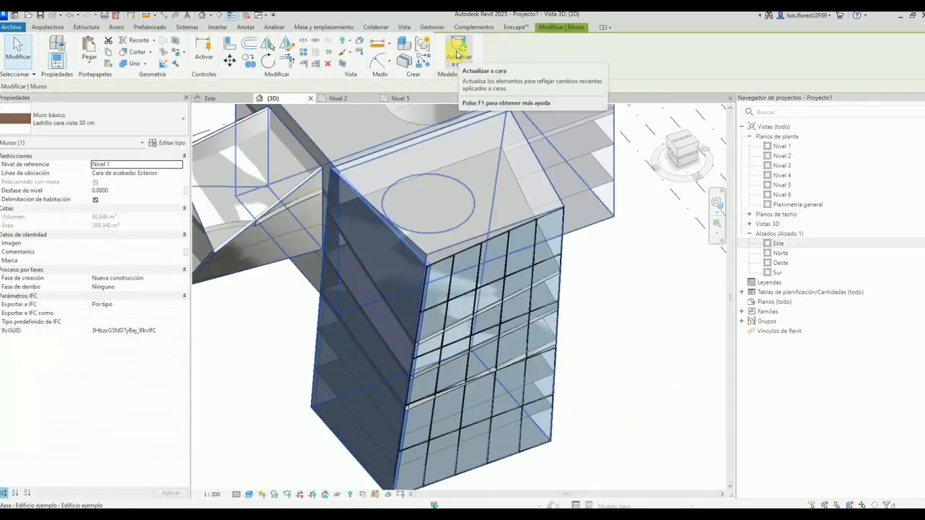
pyautogui.click(449, 259)
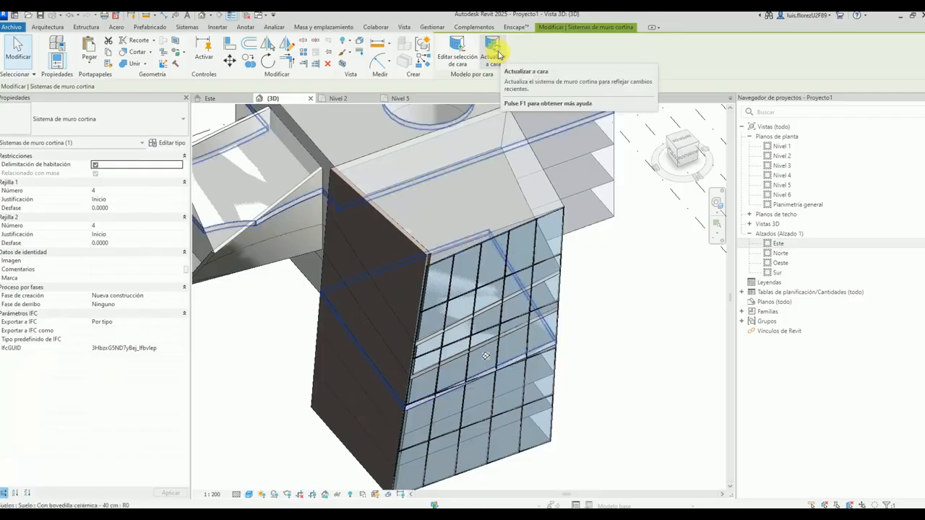
pyautogui.click(609, 252)
# Select the three real floors together, update them to the modified mass faces, and inspect both buildings.
pyautogui.keyDown('shift'); pyautogui.moveTo(449, 345); pyautogui.dragTo(304, 322, button='middle'); pyautogui.keyUp('shift')
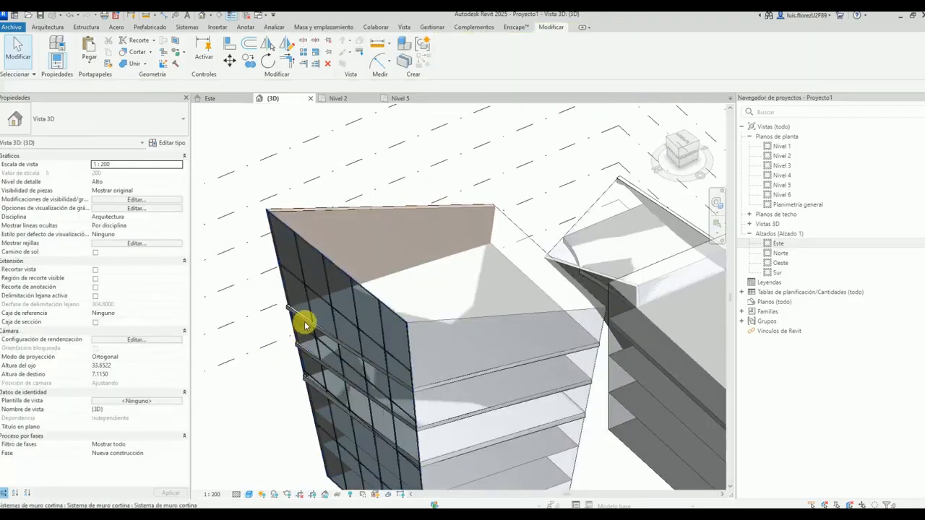
pyautogui.click(307, 335)
pyautogui.keyDown('ctrl'); pyautogui.click(310, 380); pyautogui.keyUp('ctrl')
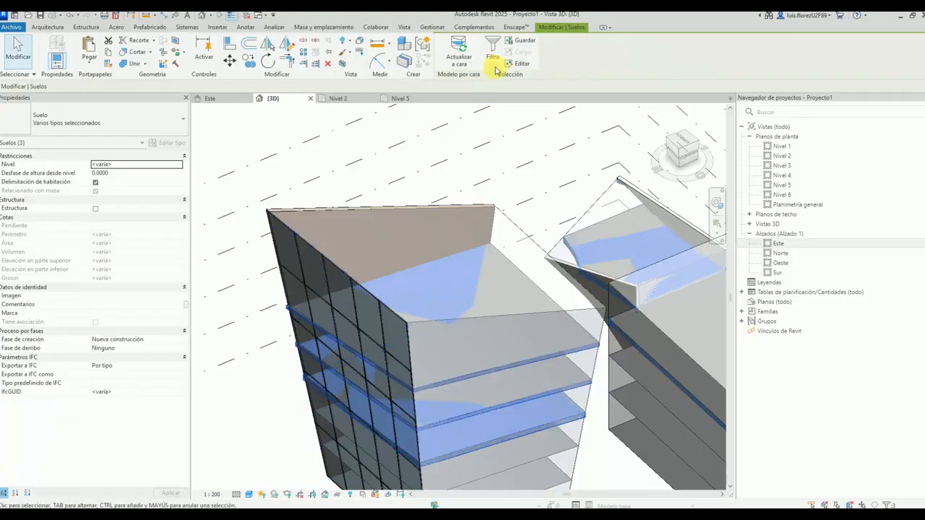
pyautogui.click(461, 55)
pyautogui.scroll(-2, 367, 216)
pyautogui.click(342, 142)
pyautogui.keyDown('shift'); pyautogui.moveTo(417, 320); pyautogui.dragTo(277, 360, button='middle'); pyautogui.keyUp('shift')
pyautogui.scroll(3, 509, 361)
pyautogui.moveTo(508, 363); pyautogui.dragTo(501, 339, button='middle')
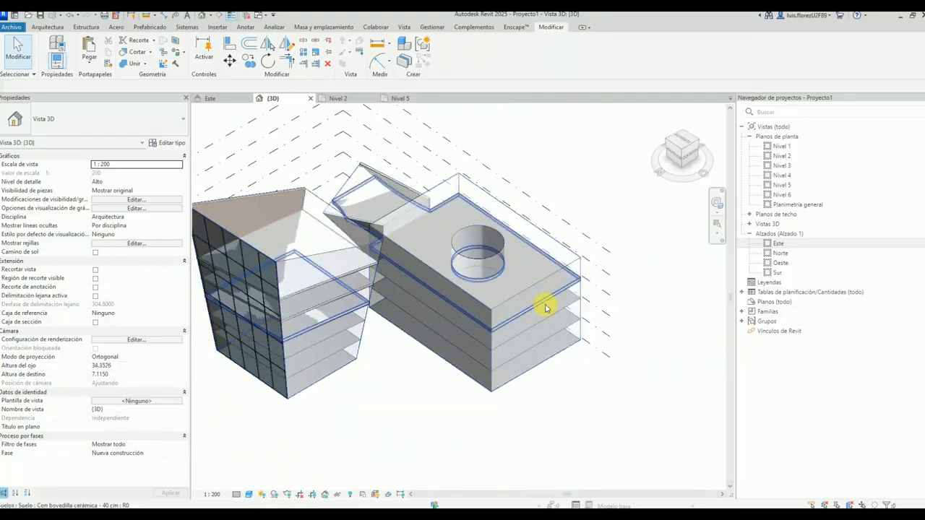
pyautogui.keyDown('shift'); pyautogui.moveTo(544, 290); pyautogui.dragTo(531, 261, button='middle'); pyautogui.keyUp('shift')
# Return the mass display to the view settings and examine the real walls, floors and curtain system from several sides.
pyautogui.click(317, 28)
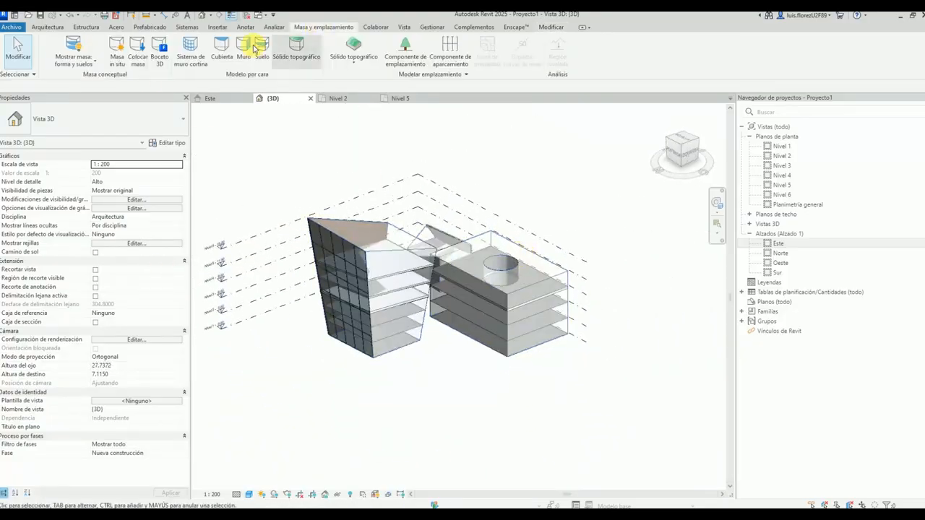
pyautogui.keyDown('shift'); pyautogui.moveTo(454, 235); pyautogui.dragTo(490, 291, button='middle'); pyautogui.keyUp('shift')
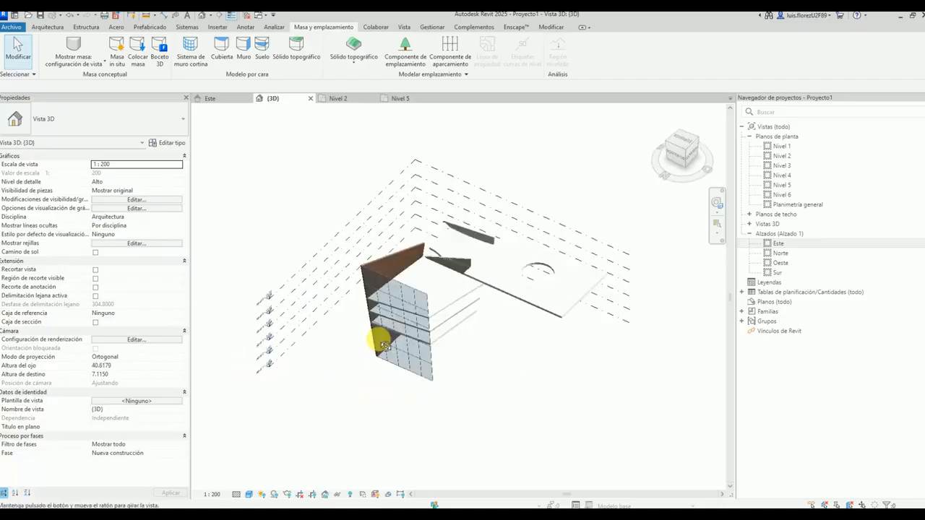
pyautogui.keyDown('shift'); pyautogui.moveTo(566, 310); pyautogui.dragTo(549, 289, button='middle'); pyautogui.keyUp('shift')
pyautogui.keyDown('shift'); pyautogui.moveTo(403, 296); pyautogui.dragTo(435, 284, button='middle'); pyautogui.keyUp('shift')
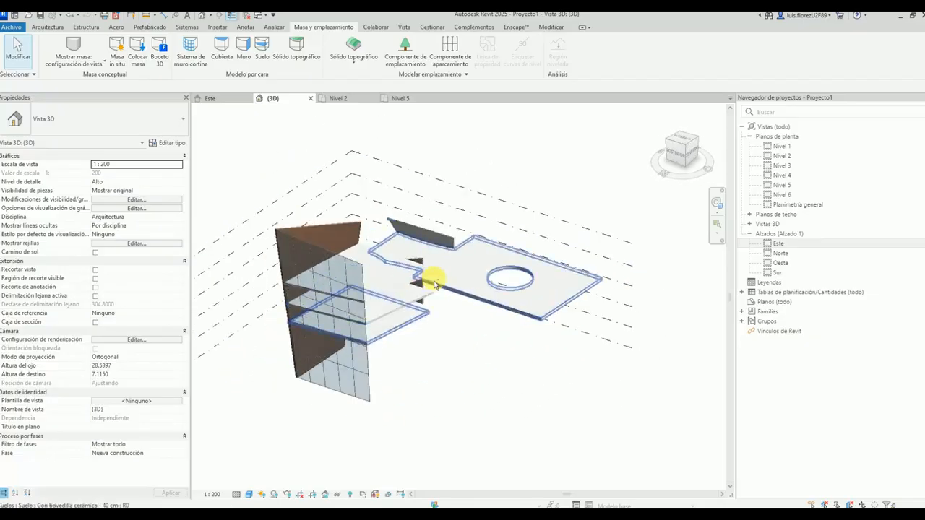
pyautogui.keyDown('shift'); pyautogui.moveTo(271, 283); pyautogui.dragTo(461, 265, button='middle'); pyautogui.keyUp('shift')
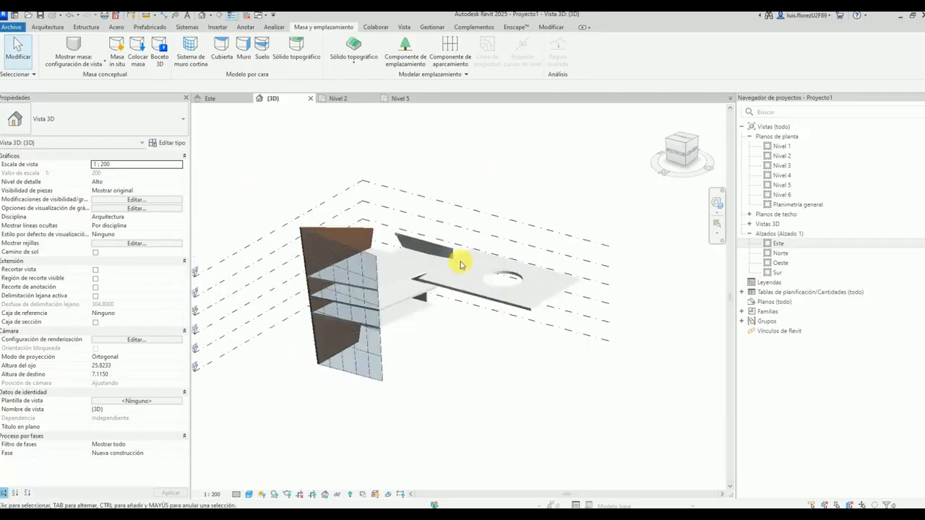
# Open the Nivel 4 floor plan and draw a vertical section line running through the tall form and the lower building.
pyautogui.doubleClick(778, 244)
pyautogui.doubleClick(783, 146)
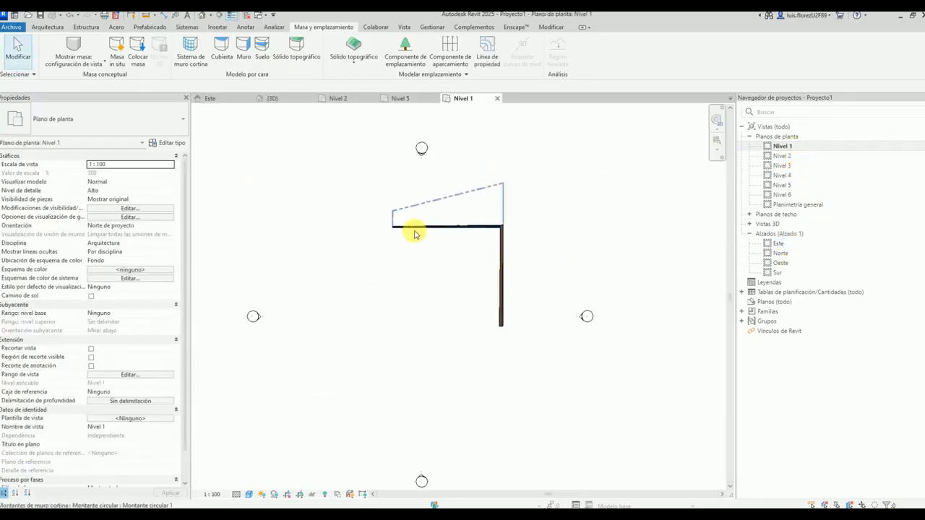
pyautogui.doubleClick(780, 176)
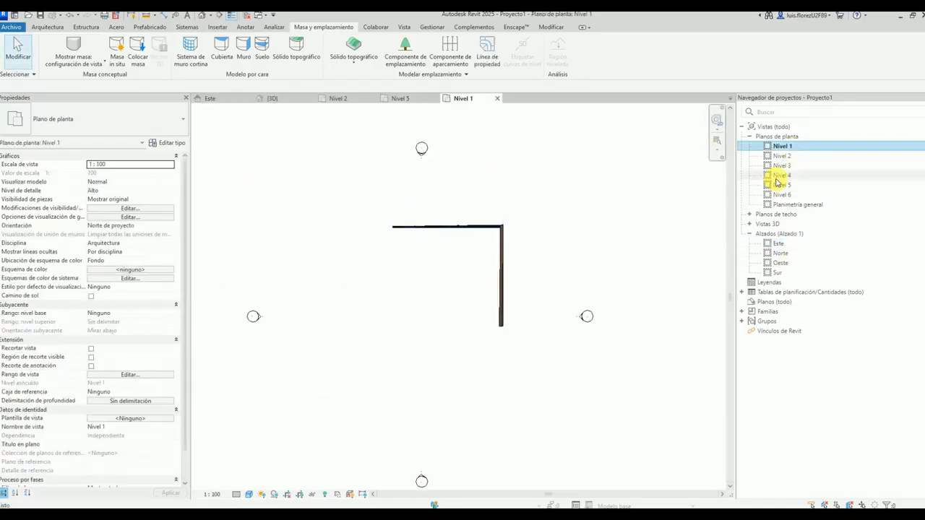
pyautogui.click(231, 15)
pyautogui.click(411, 187)
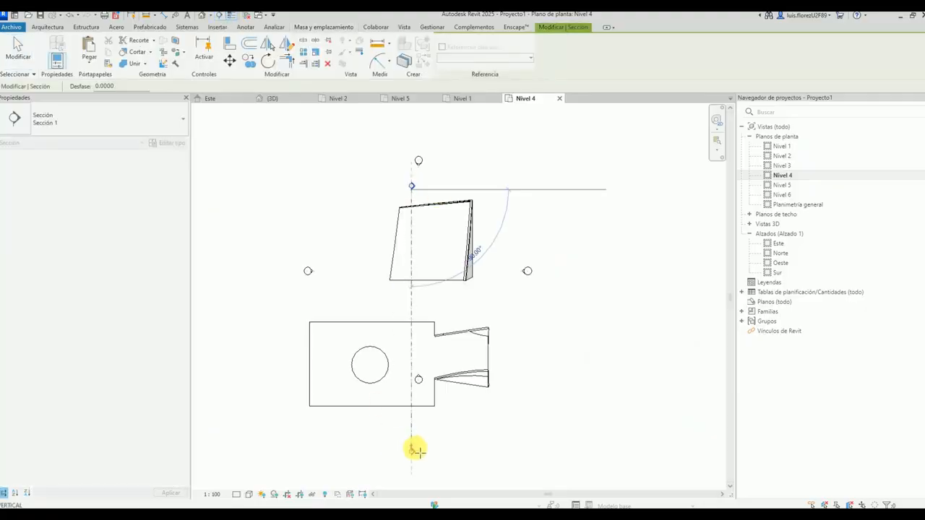
pyautogui.click(417, 451)
pyautogui.press('Escape')
# Open the new section view and extend its crop region outward past the tall form's curtain system.
pyautogui.scroll(3, 421, 170)
pyautogui.doubleClick(406, 200)
pyautogui.moveTo(421, 256); pyautogui.dragTo(427, 264, button='middle')
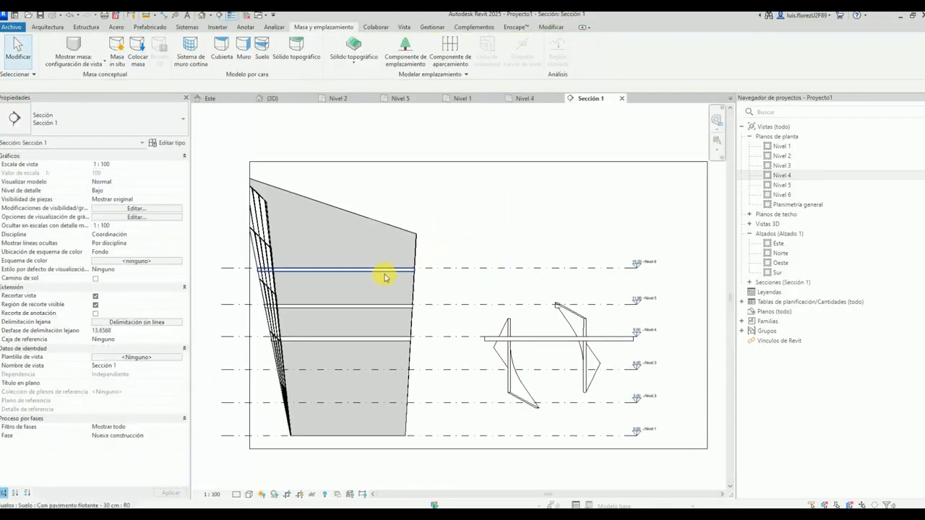
pyautogui.click(258, 162)
pyautogui.scroll(-1, 261, 218)
pyautogui.moveTo(252, 285); pyautogui.dragTo(209, 285)
pyautogui.moveTo(333, 275); pyautogui.dragTo(341, 272, button='middle')
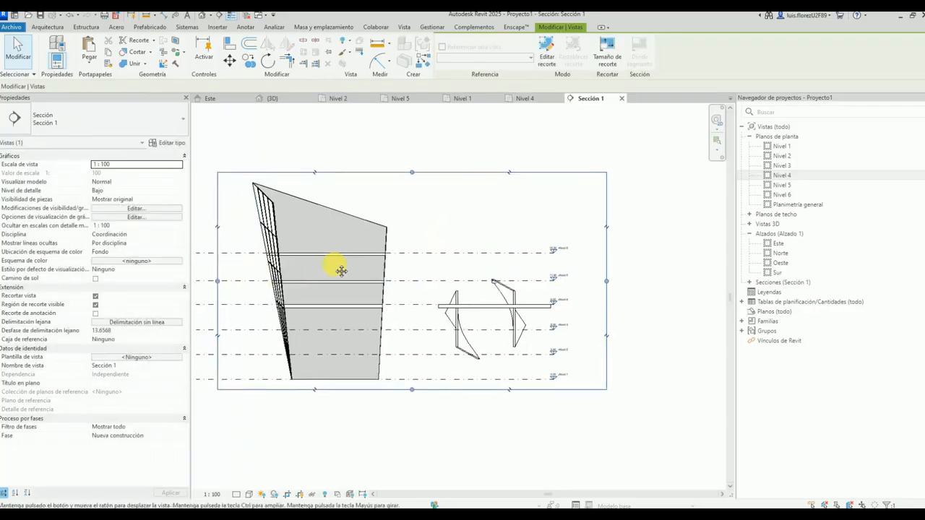
pyautogui.scroll(1, 341, 252)
# Examine the lower building's real walls and the tall form's curtain system and floors in the section view.
pyautogui.click(415, 220)
pyautogui.click(548, 330)
pyautogui.click(500, 316)
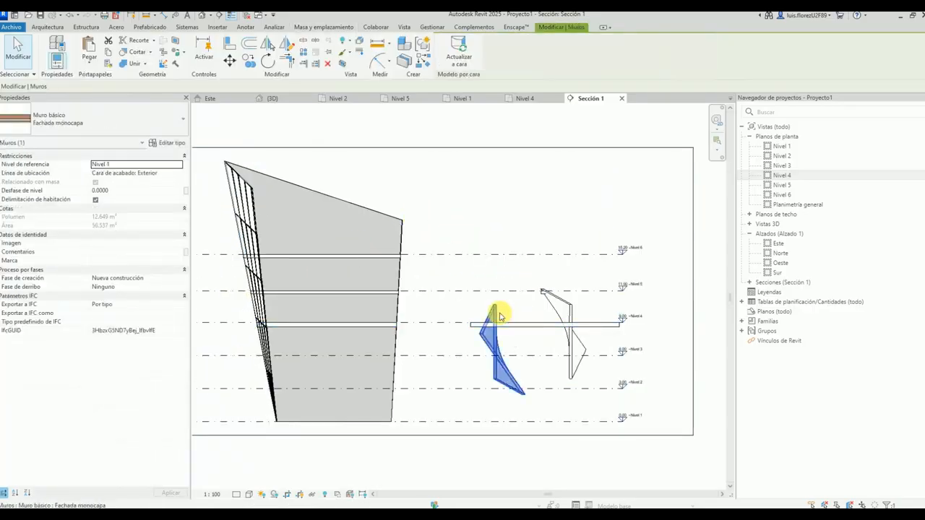
pyautogui.click(253, 196)
pyautogui.click(446, 188)
pyautogui.moveTo(446, 189); pyautogui.dragTo(491, 196, button='middle')
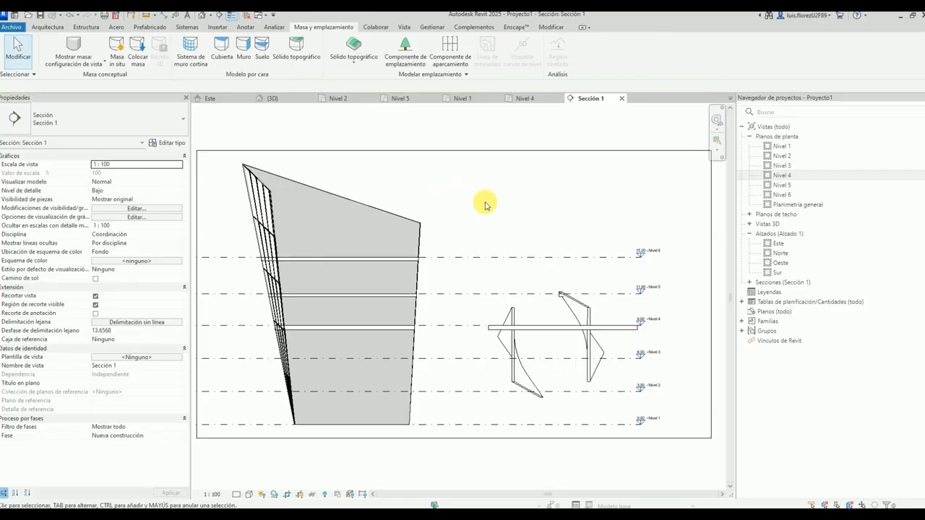
# Return to the 3D view, examine the real elements, and display the mass form and floors over them.
pyautogui.click(202, 16)
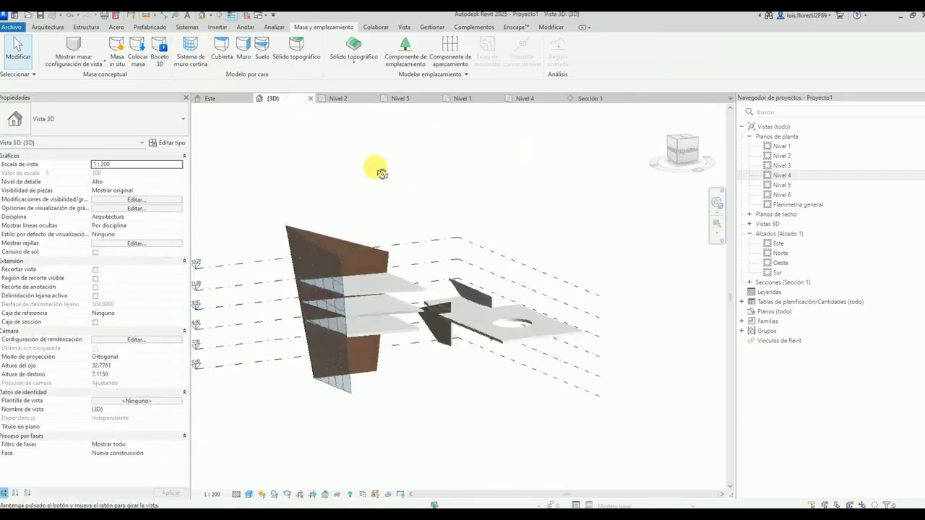
pyautogui.keyDown('shift'); pyautogui.moveTo(315, 190); pyautogui.dragTo(400, 251, button='middle'); pyautogui.keyUp('shift')
pyautogui.scroll(-2, 398, 252)
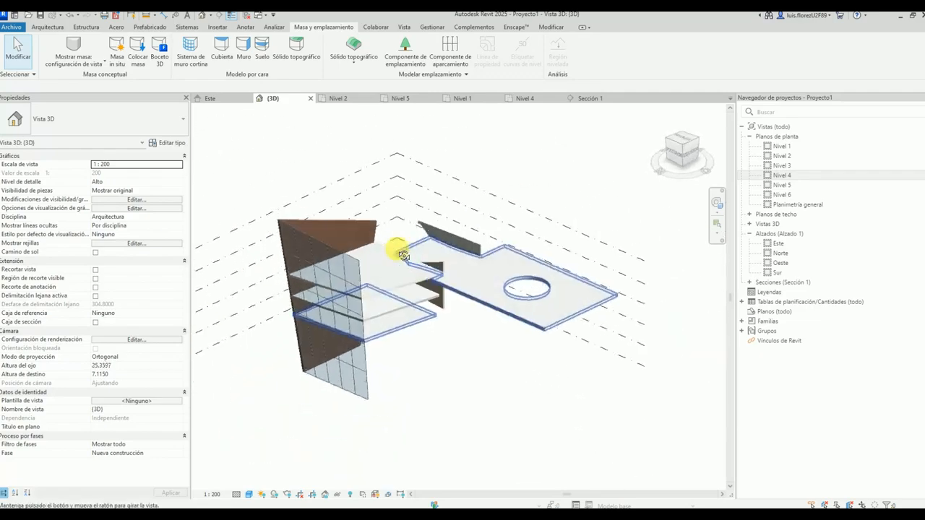
pyautogui.scroll(2, 399, 267)
pyautogui.scroll(-3, 410, 291)
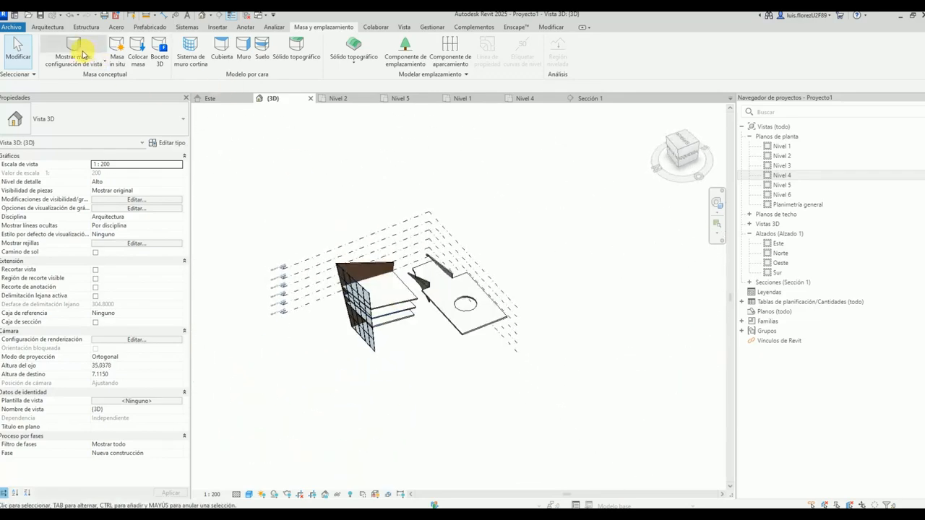
pyautogui.scroll(3, 449, 287)
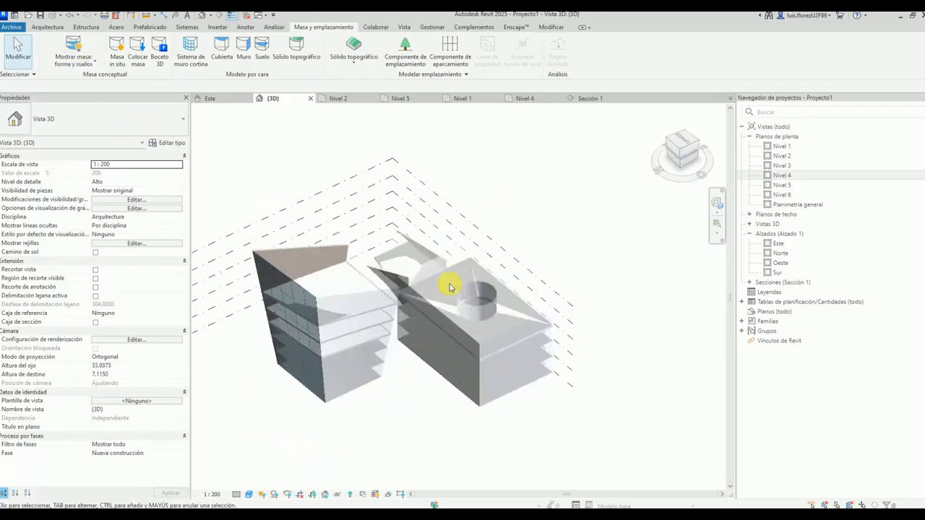
pyautogui.click(82, 51)
pyautogui.keyDown('shift'); pyautogui.moveTo(441, 217); pyautogui.dragTo(469, 214, button='middle'); pyautogui.keyUp('shift')
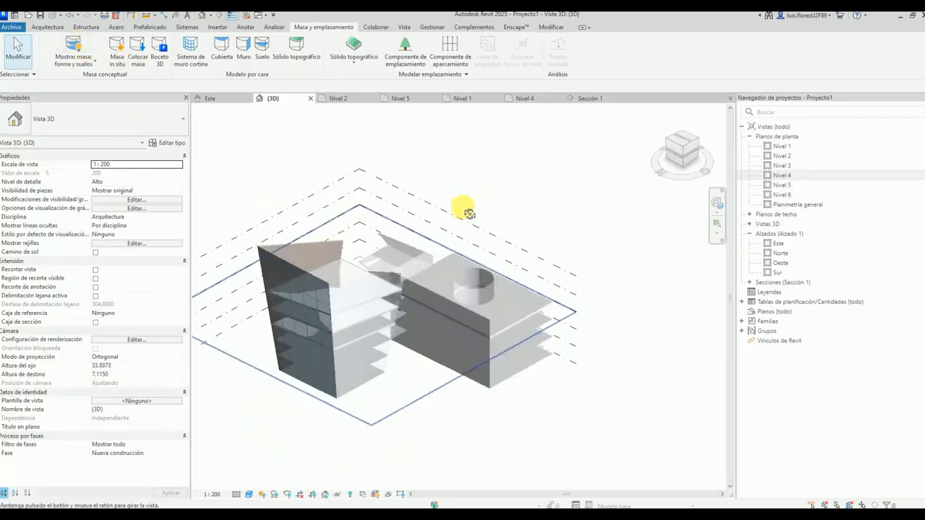
# Open the Oeste elevation and compare both buildings with the mass shown and hidden, ending on the view-settings display.
pyautogui.doubleClick(781, 262)
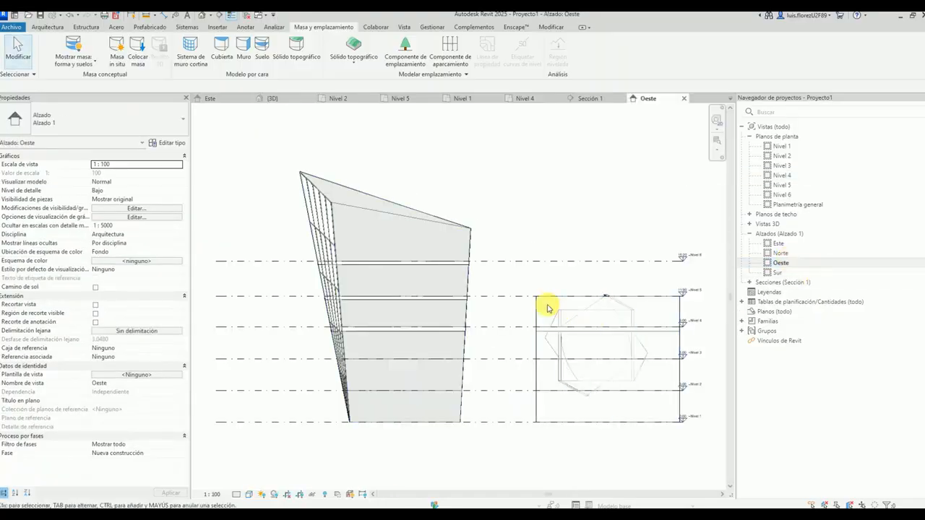
pyautogui.click(71, 45)
pyautogui.scroll(-2, 408, 145)
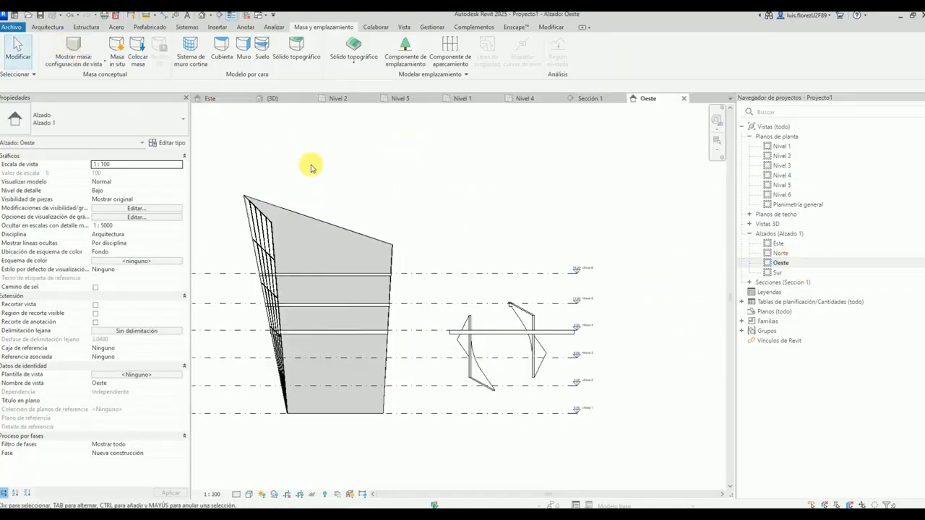
pyautogui.click(75, 46)
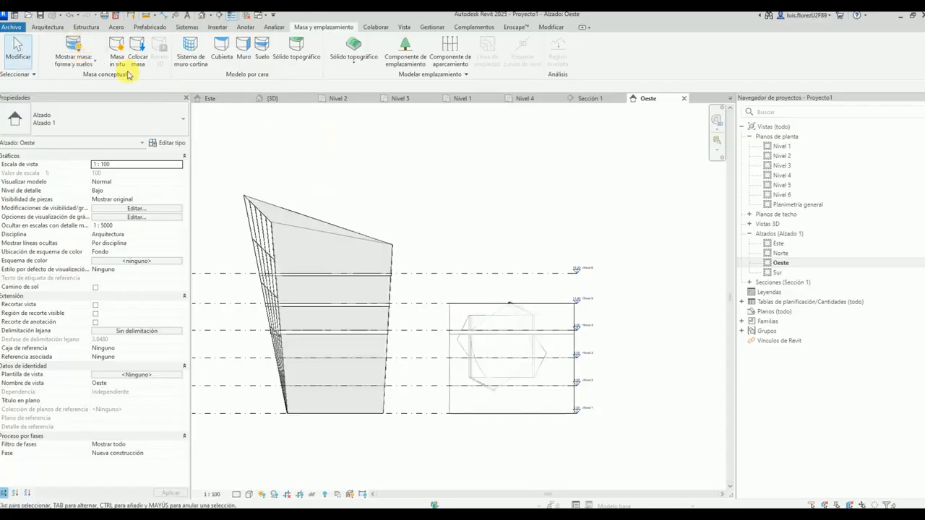
pyautogui.click(77, 49)
pyautogui.scroll(-1, 360, 190)
pyautogui.moveTo(396, 212); pyautogui.dragTo(441, 248, button='middle')
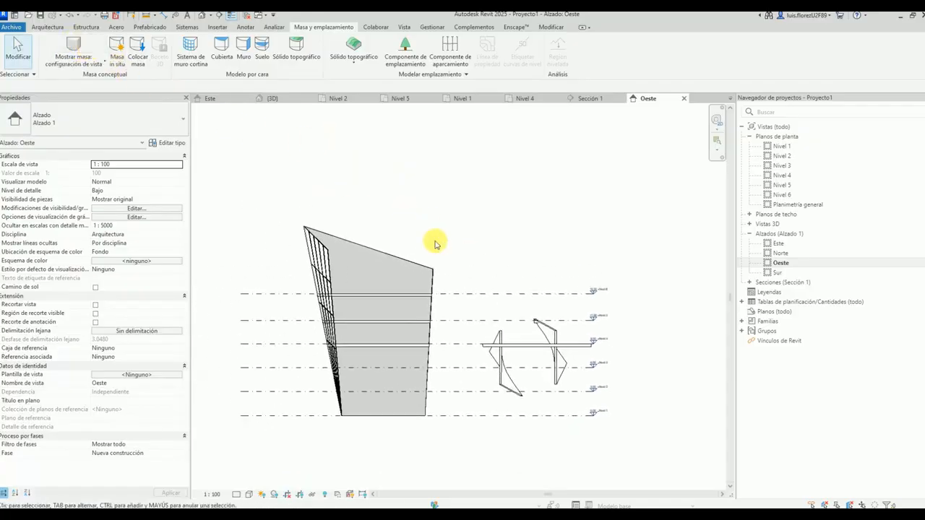